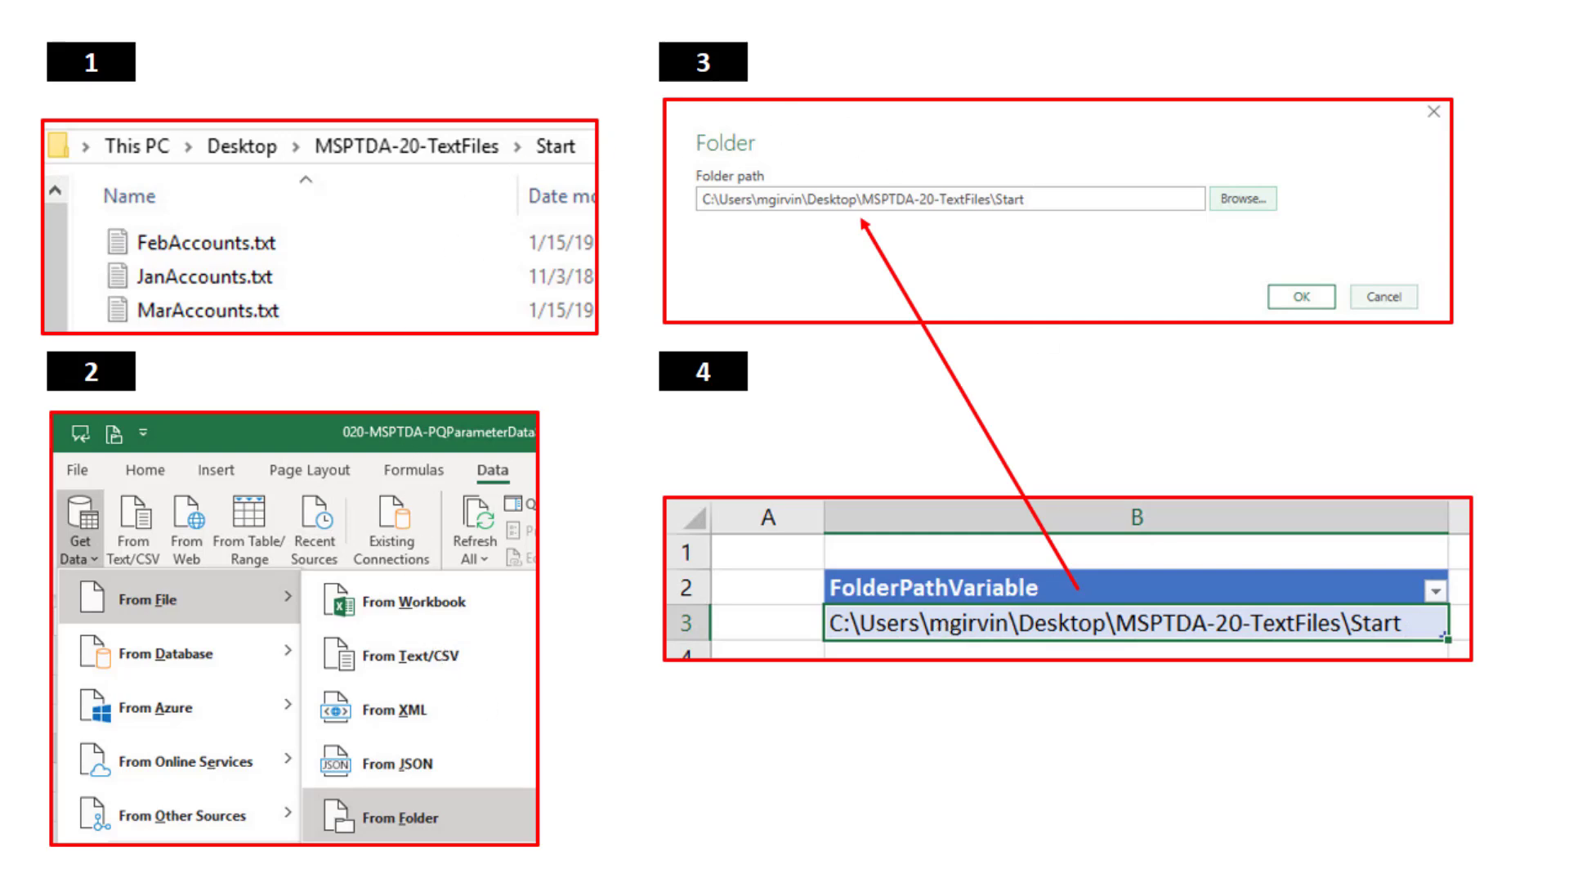
# - Show the Power BI comparison slide, then return to the Excel workbook's TableOutput sheet
pyautogui.press('pagedown')
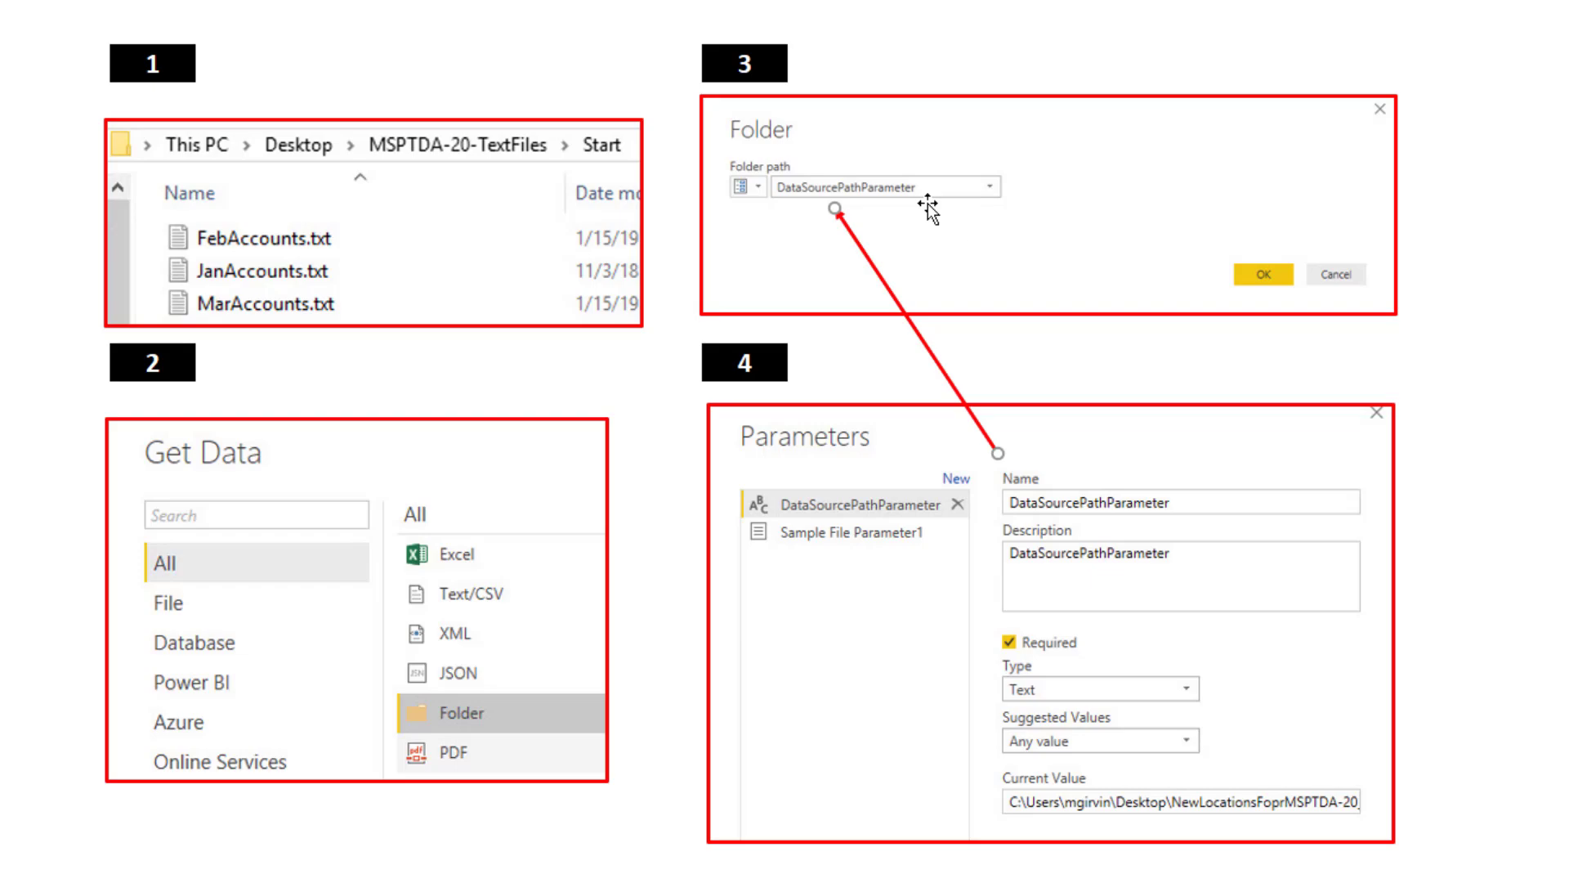
pyautogui.hotkey('alt', 'Tab')
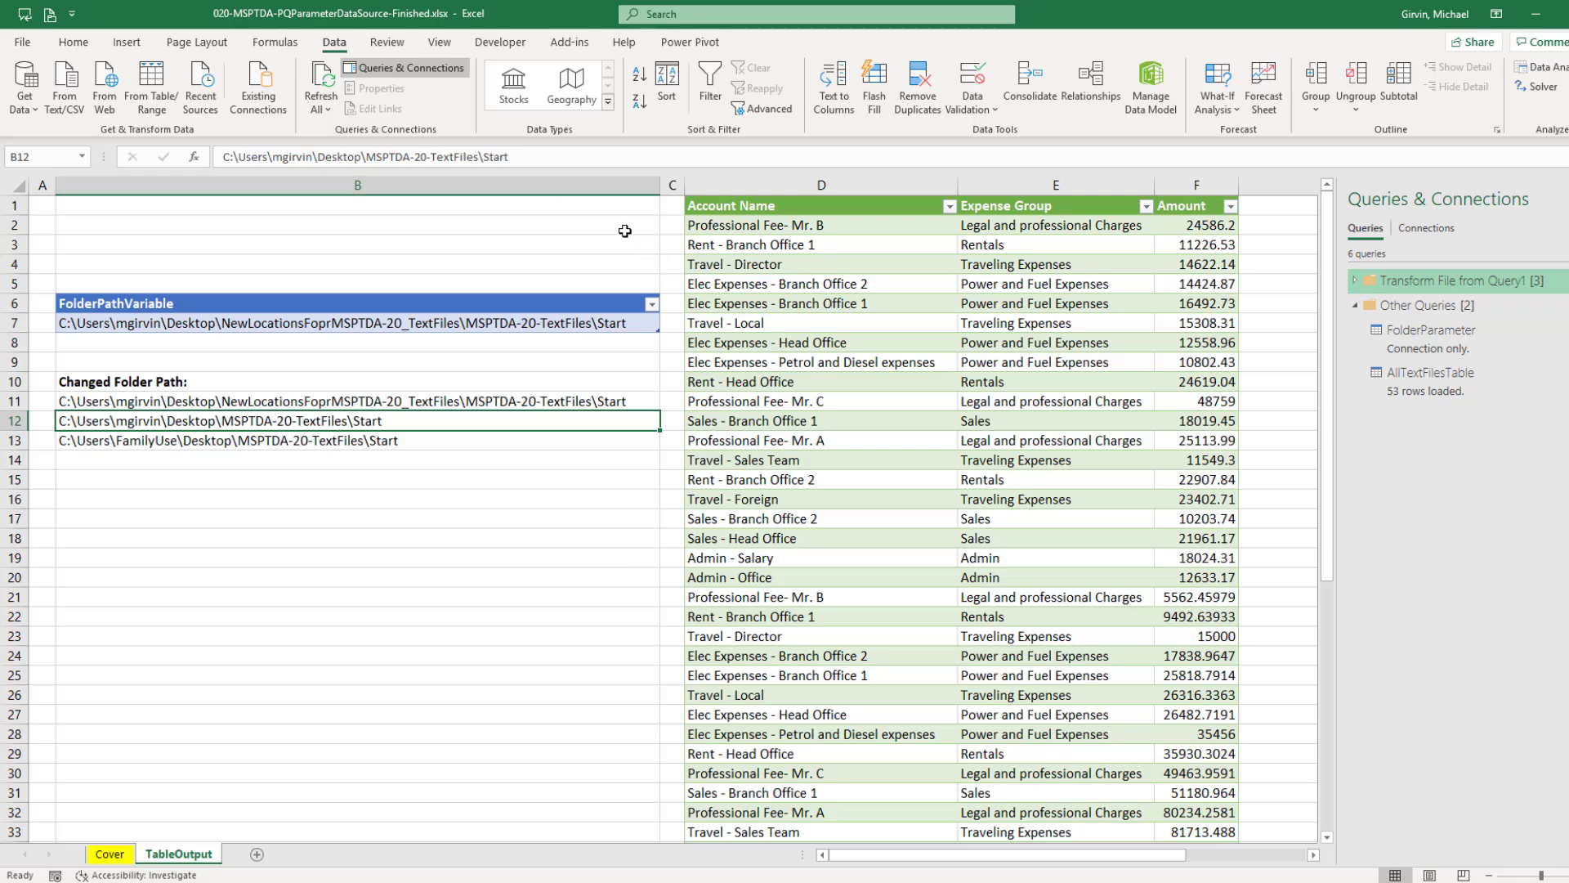
# - Paste the original Start folder path into B7 and refresh all, shrinking the table to 17 rows
pyautogui.doubleClick(651, 323)
pyautogui.moveTo(651, 323); pyautogui.dragTo(17, 308)
pyautogui.write('C:\\Users\\mgirvin\\Desktop\\MSPTDA-20-TextFiles\\Start')
pyautogui.press('Return')
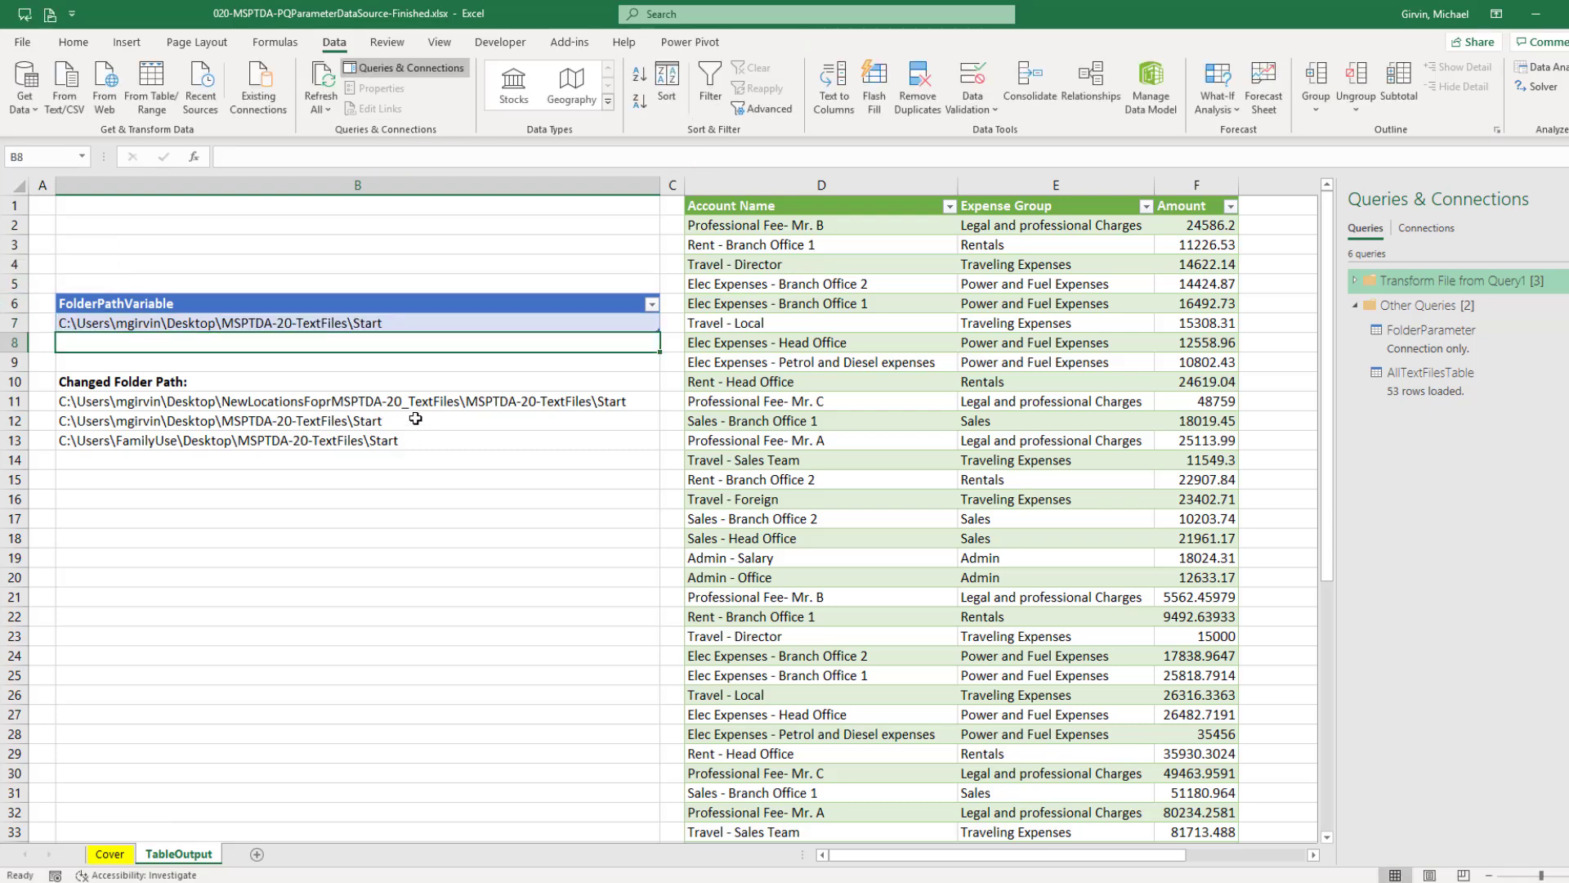
pyautogui.click(322, 86)
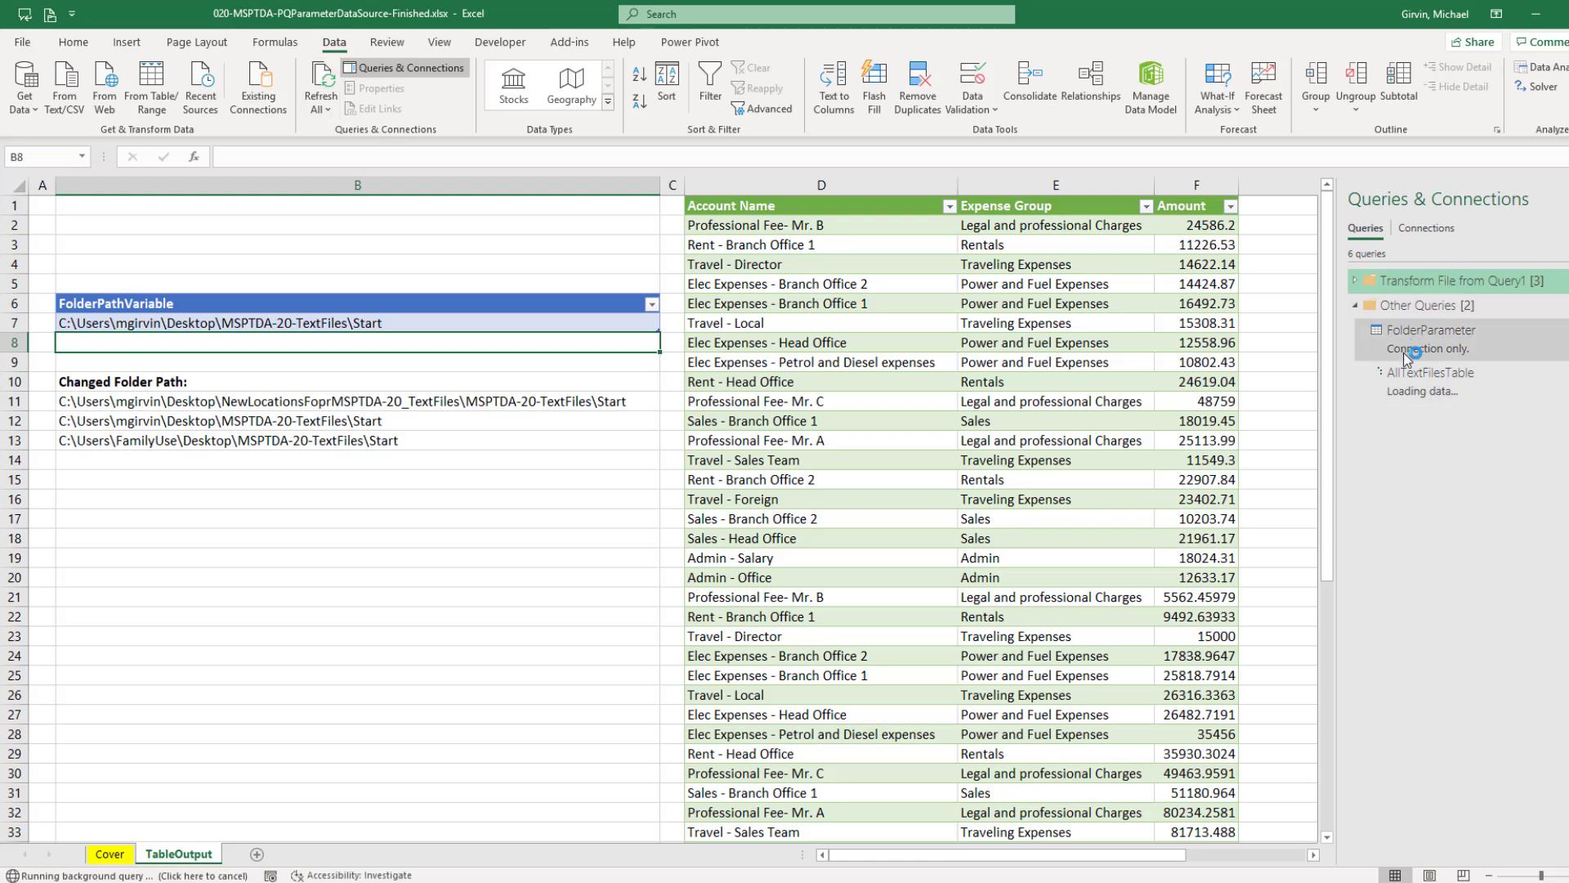
pyautogui.moveTo(1413, 339)
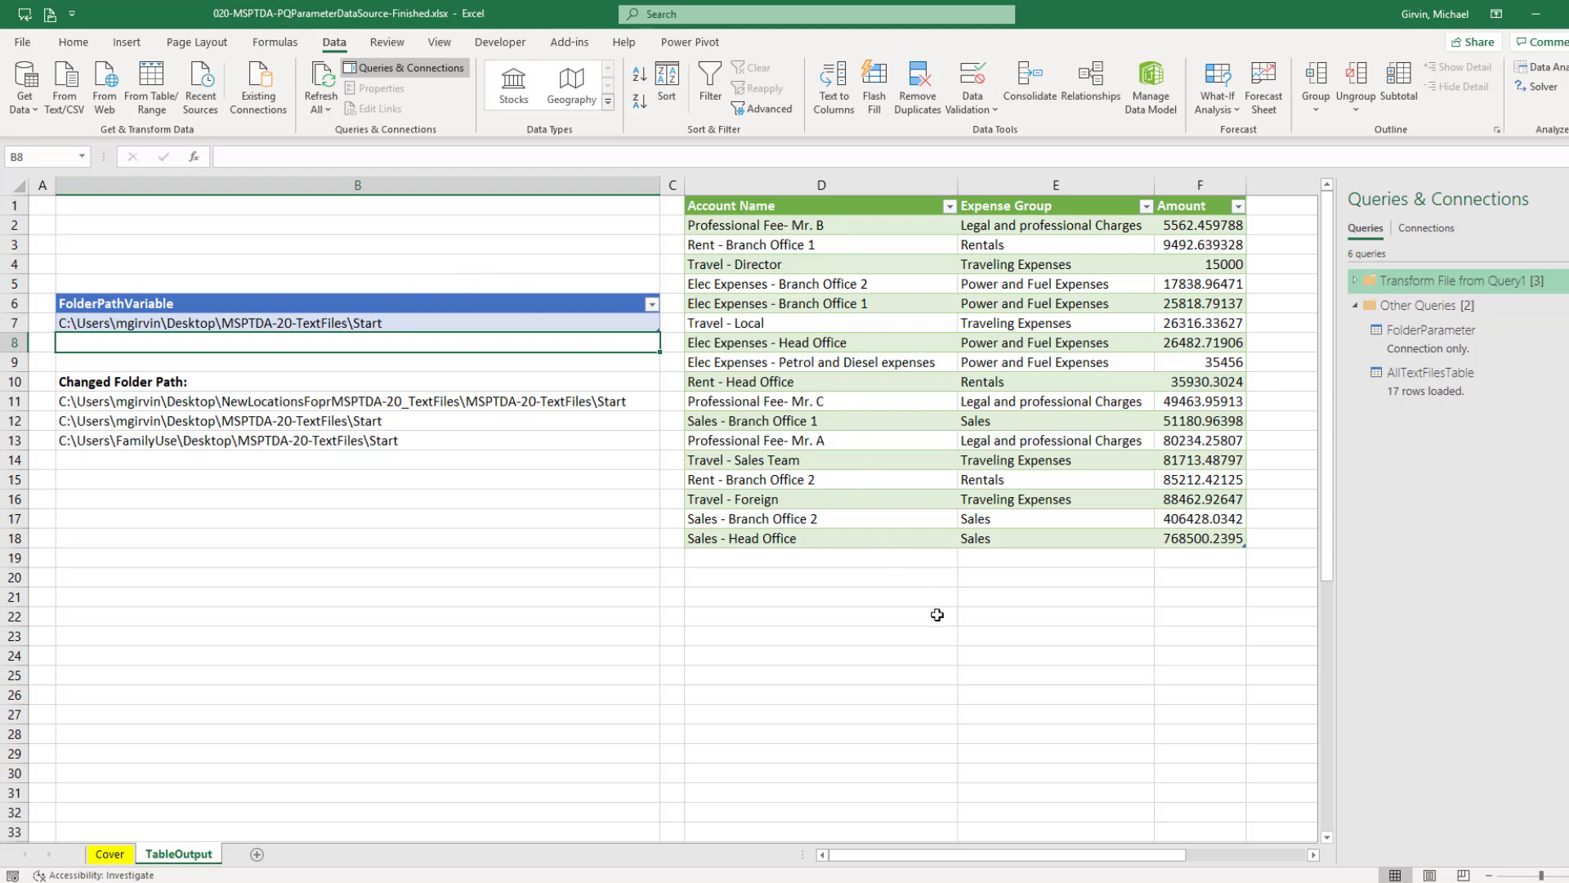
pyautogui.hotkey('alt', 'Tab')
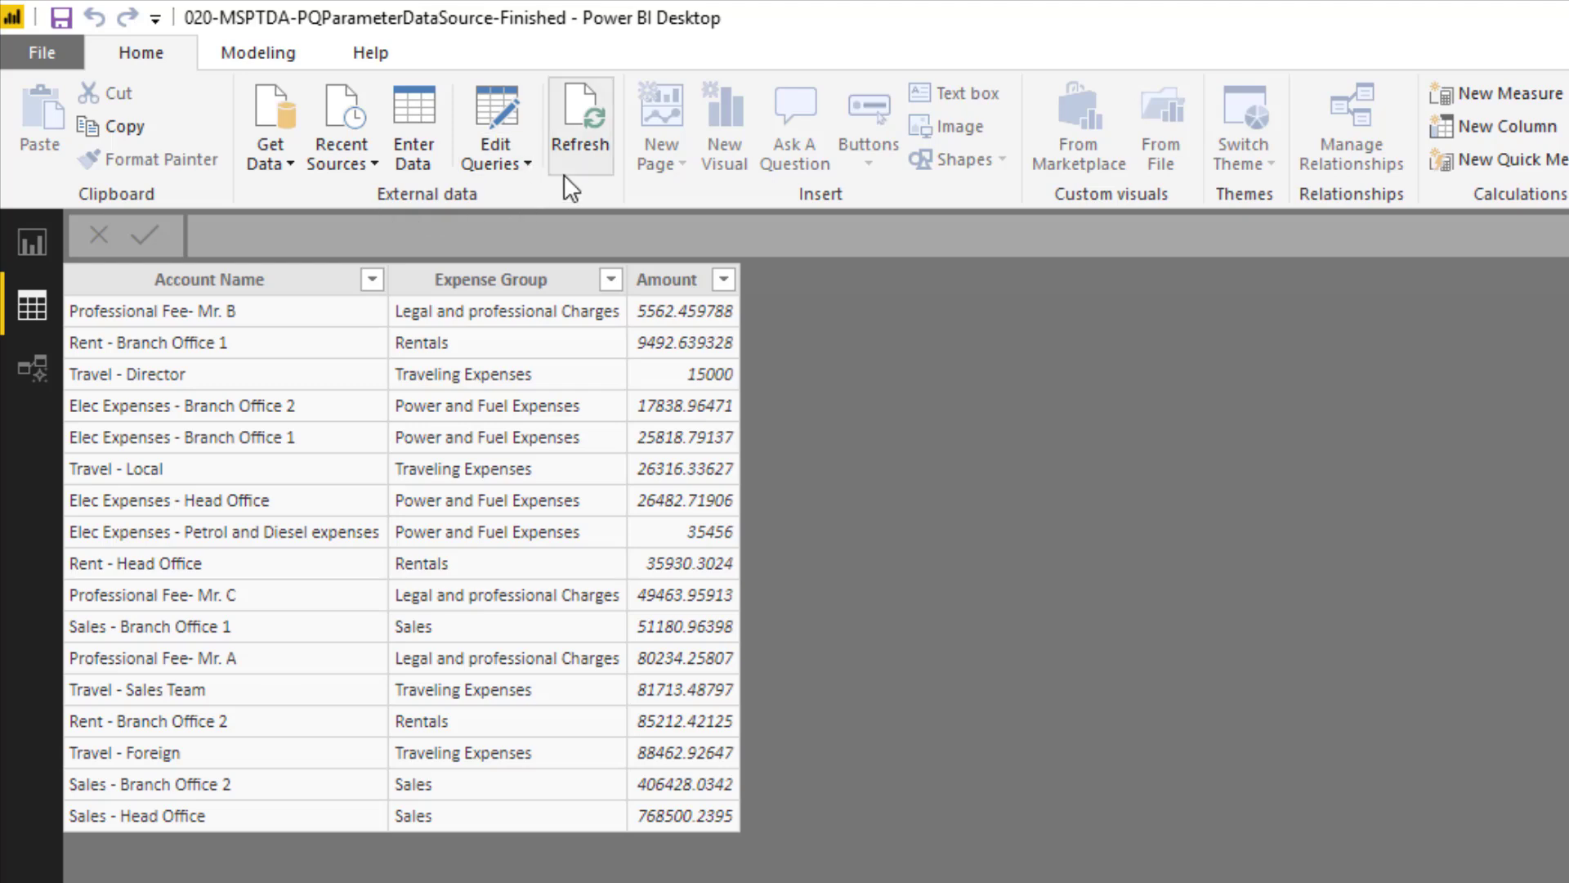
# - Set DataSourcePathParameter to the new-locations Start folder path and apply changes to reload the data
pyautogui.click(532, 158)
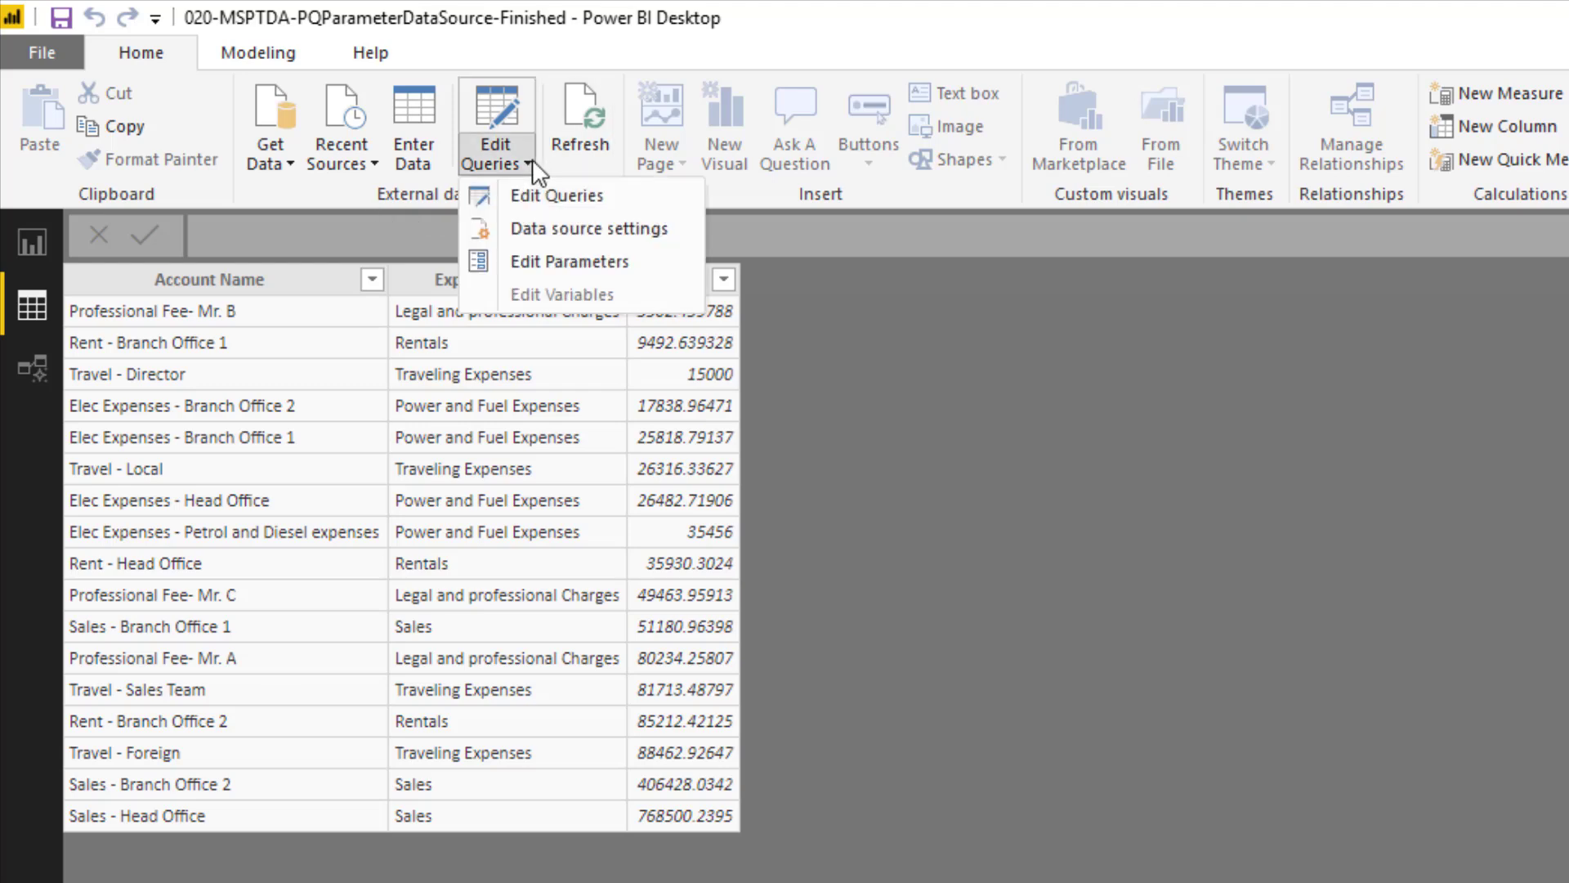
pyautogui.click(563, 263)
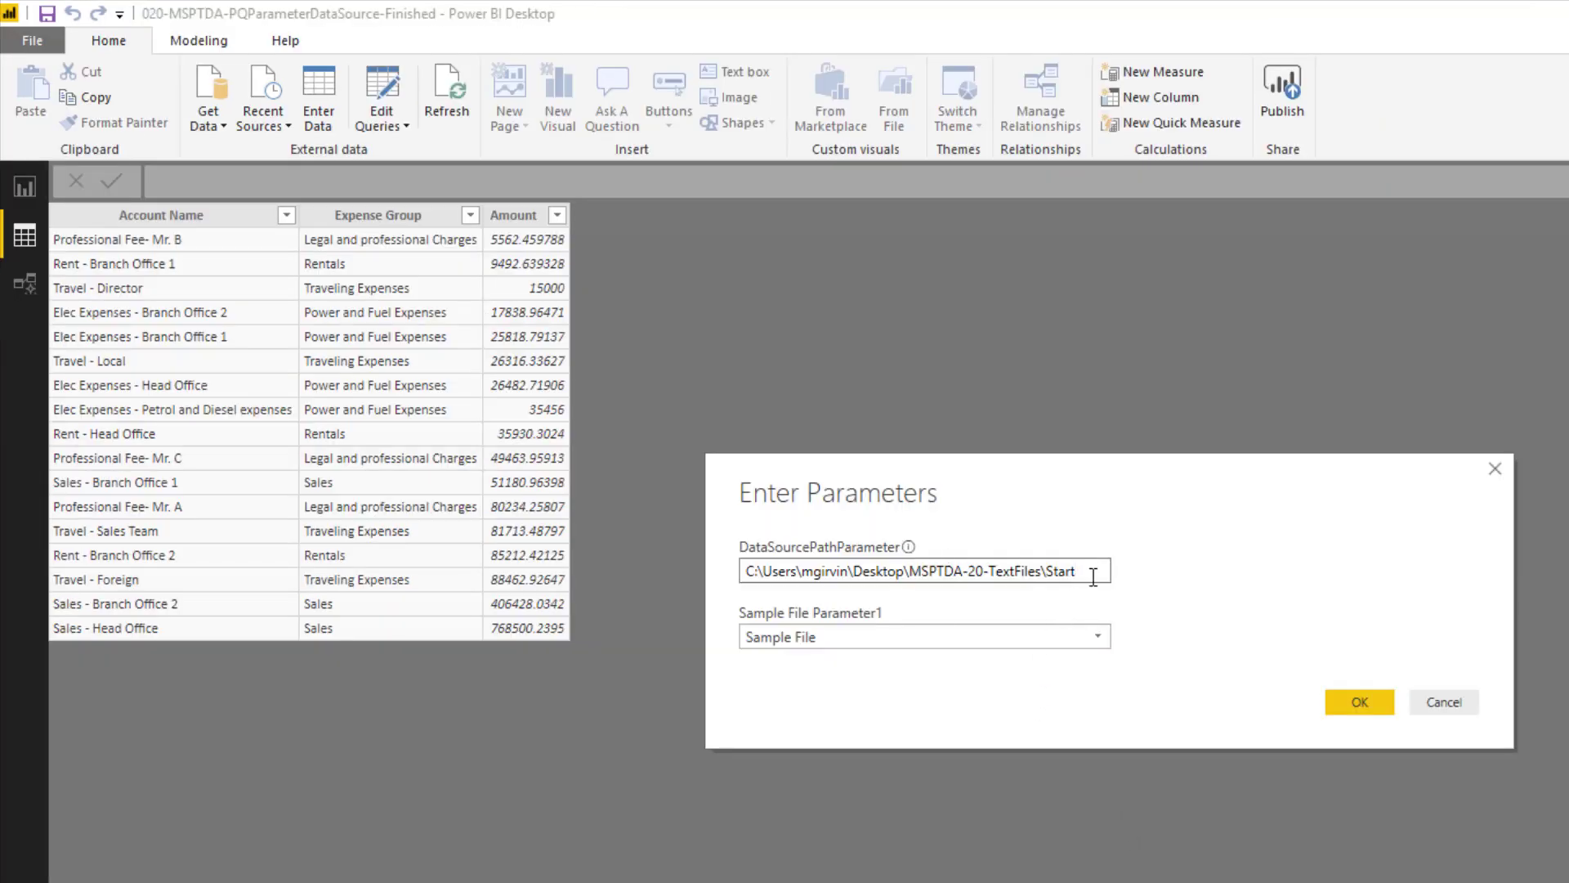
pyautogui.moveTo(1096, 575); pyautogui.dragTo(742, 570)
pyautogui.hotkey('ctrl', 'v')
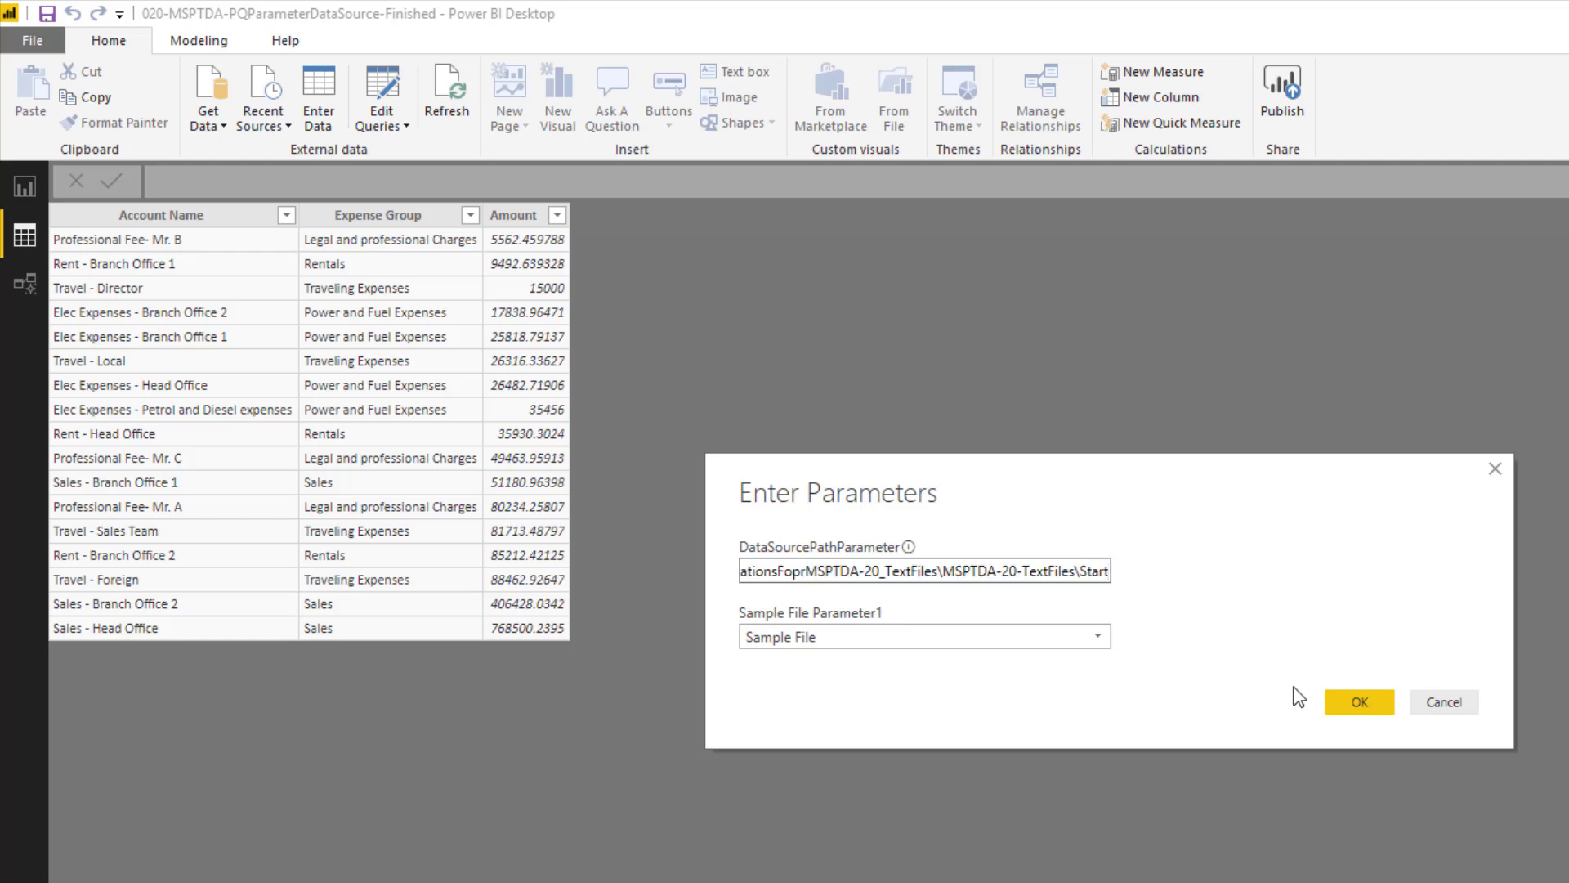
pyautogui.click(1381, 713)
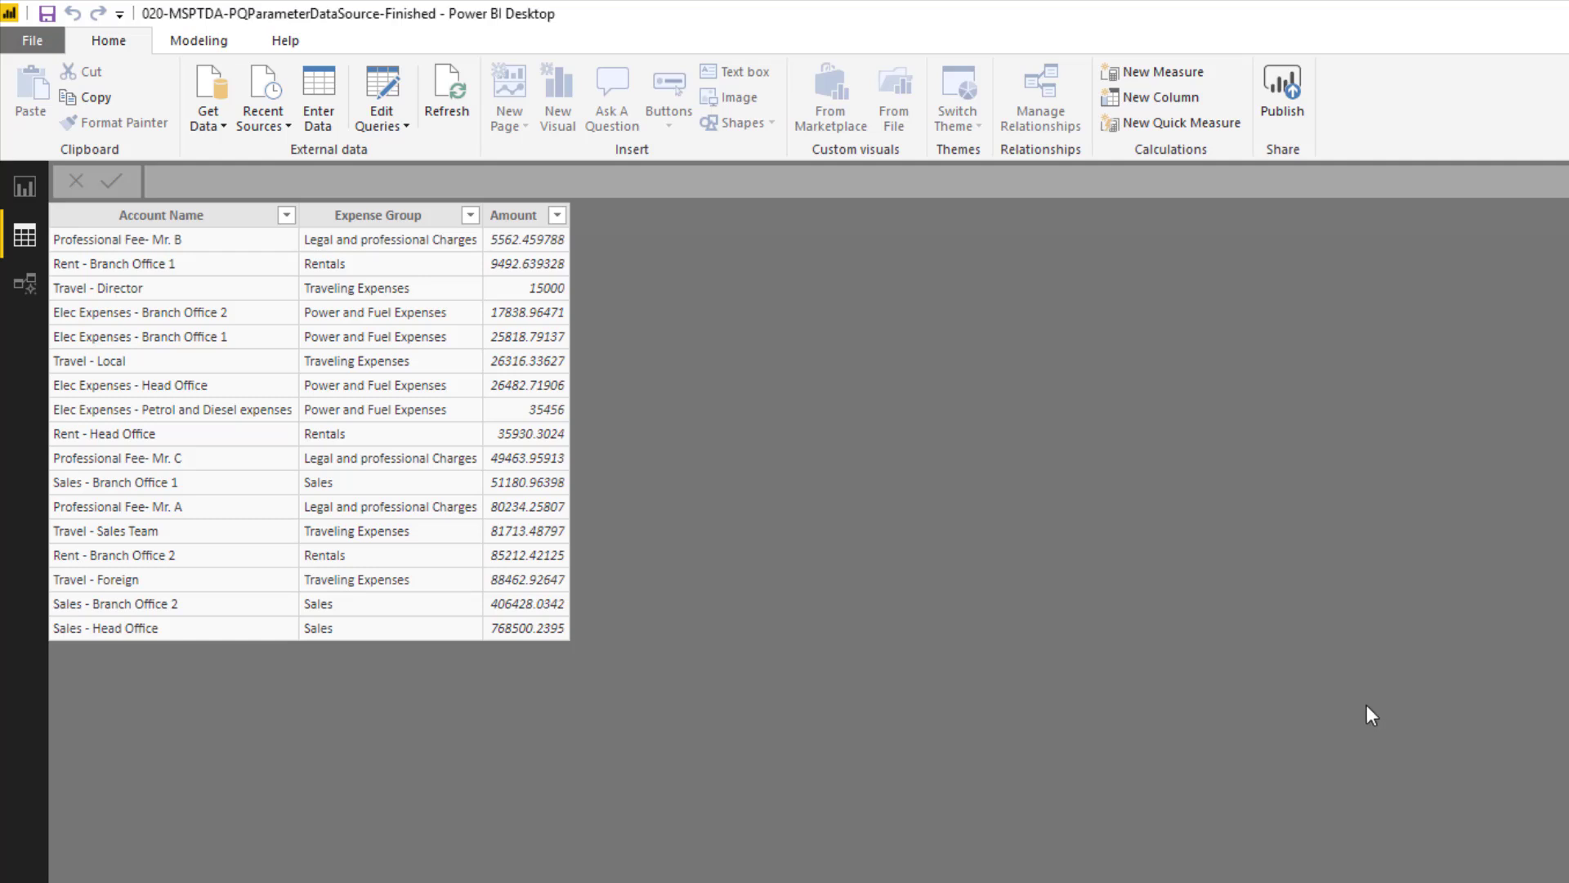
pyautogui.click(641, 178)
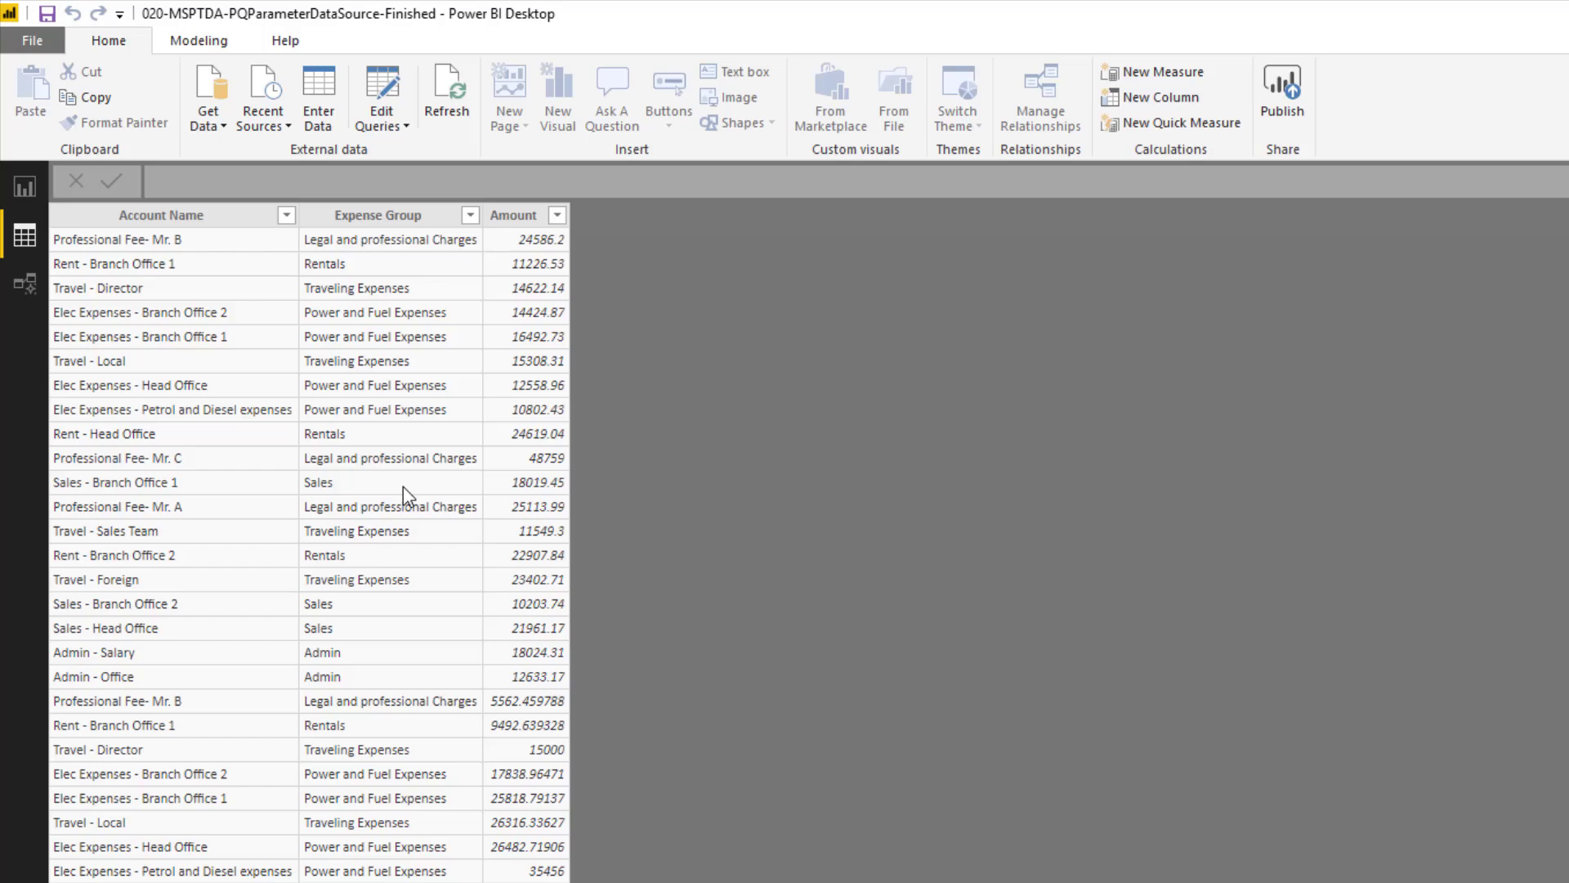
pyautogui.hotkey('alt', 'Tab')
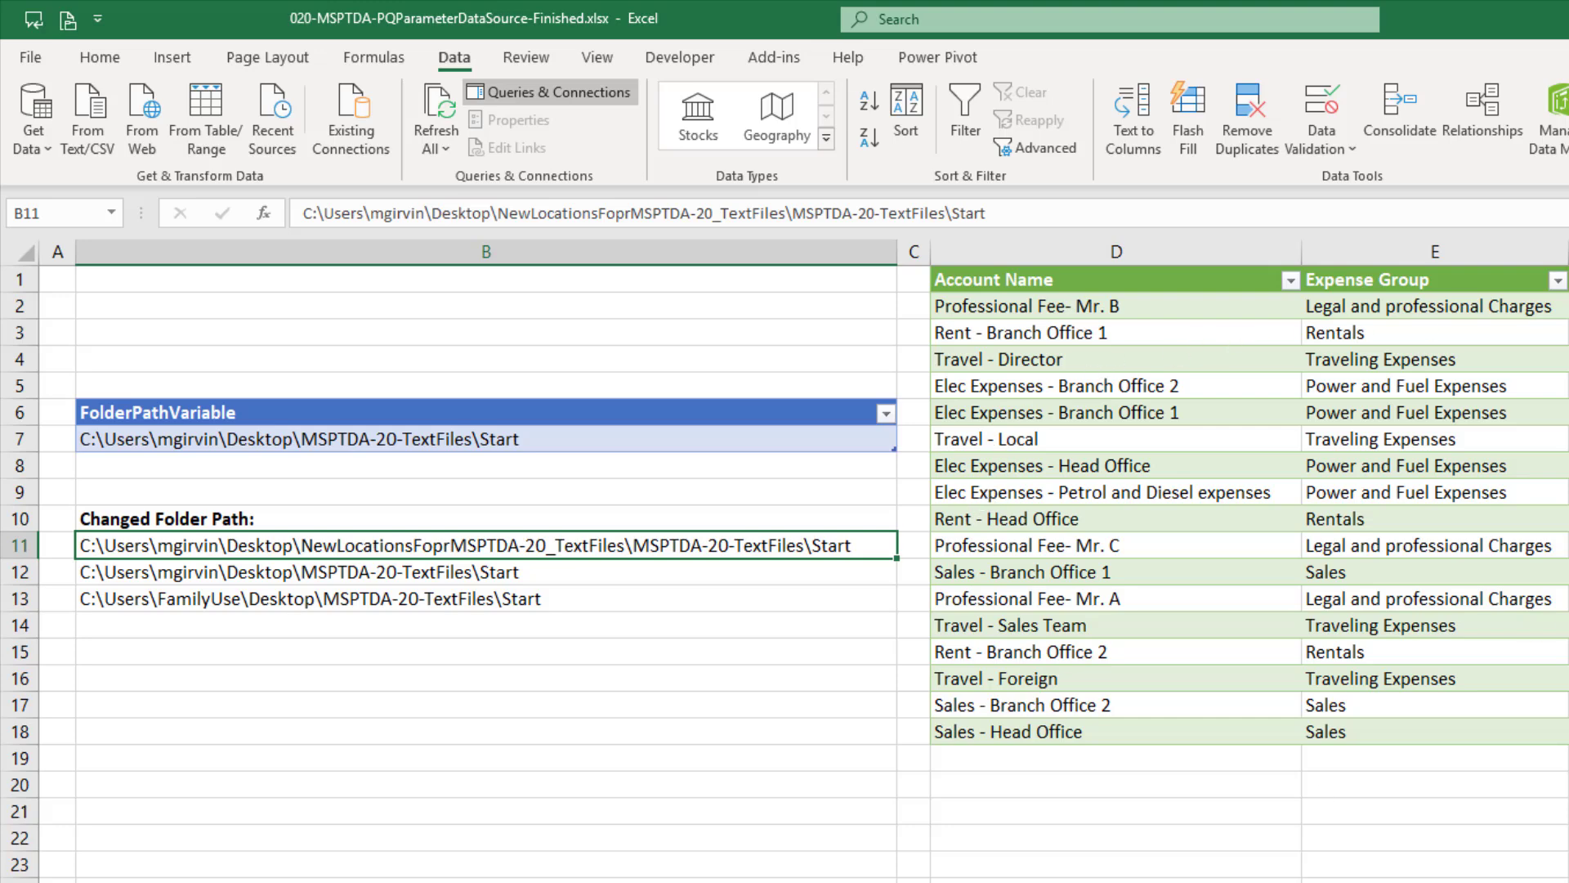
# - In File Explorer, show the full paths of the original and new Start folders
pyautogui.hotkey('alt', 'Tab')
pyautogui.click(904, 311)
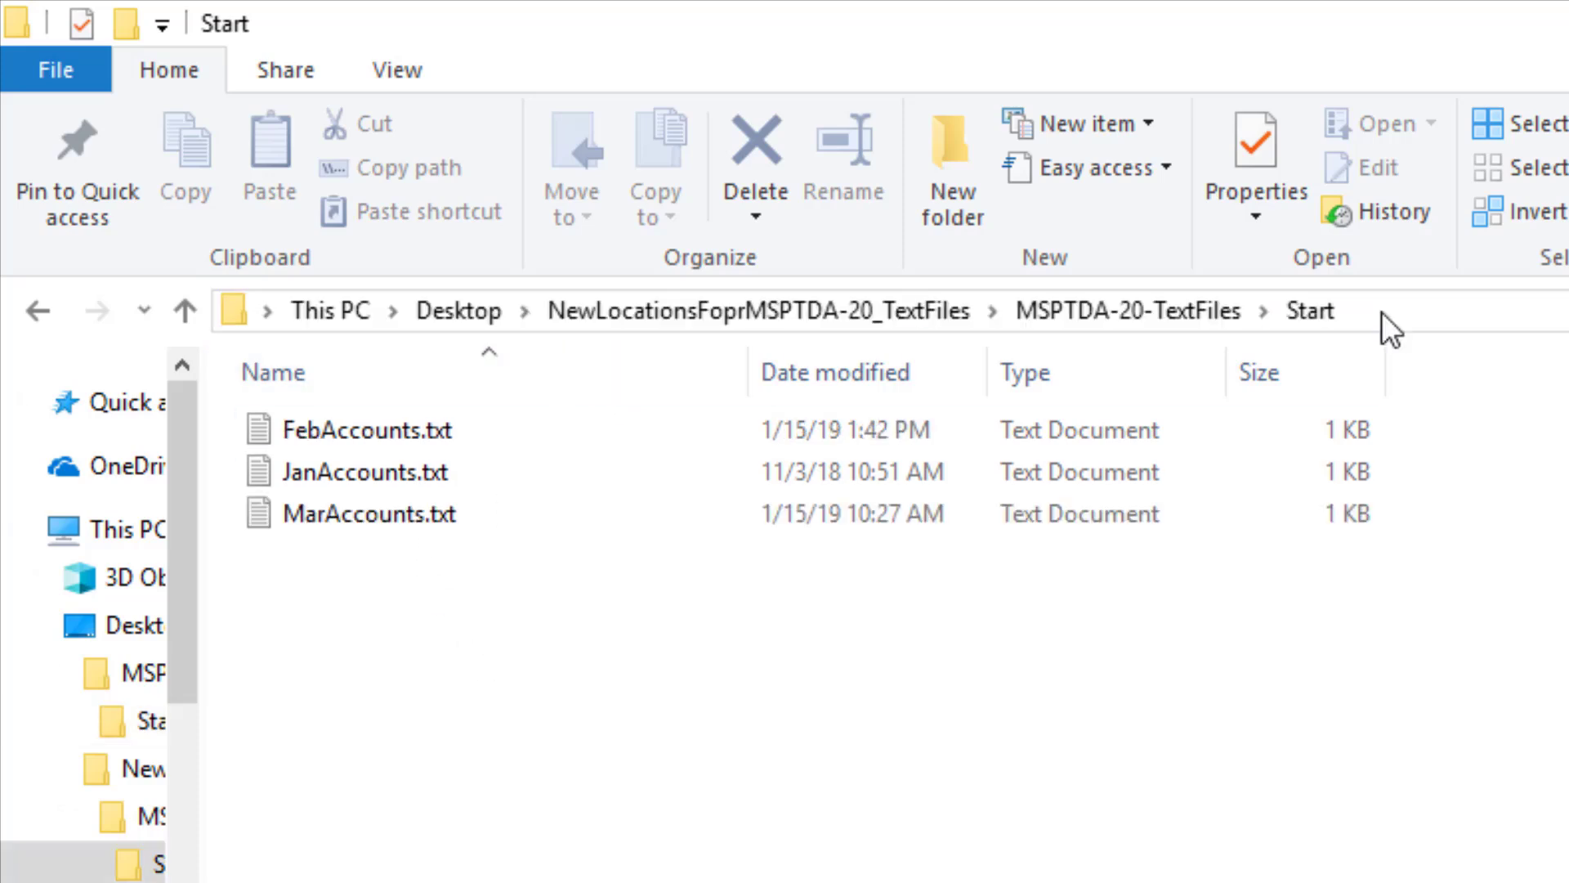
pyautogui.click(1384, 316)
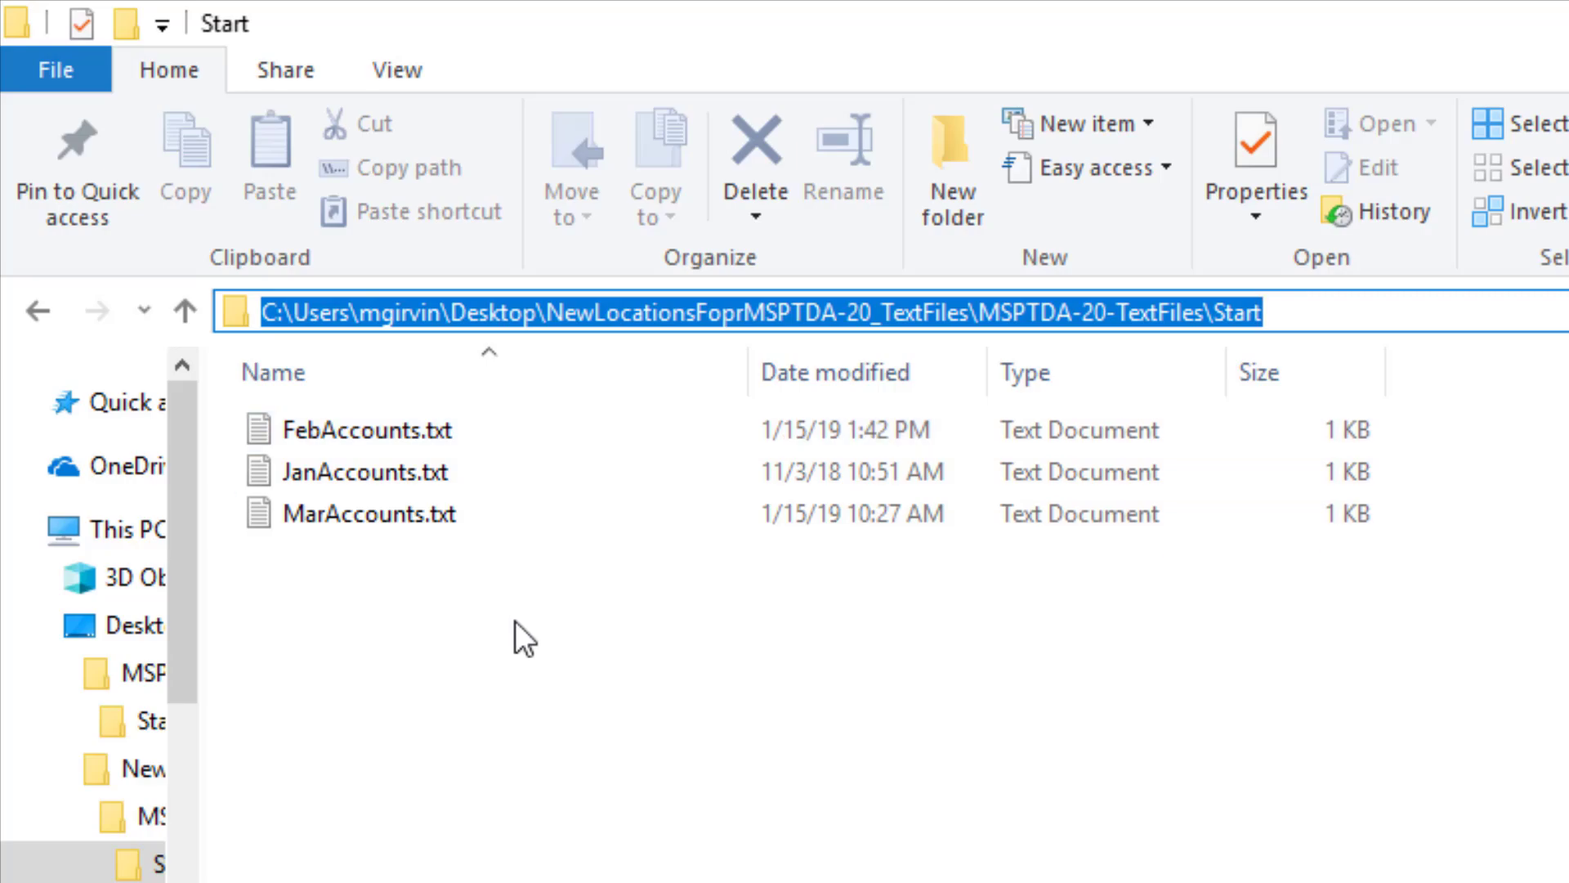
pyautogui.hotkey('alt', 'Tab')
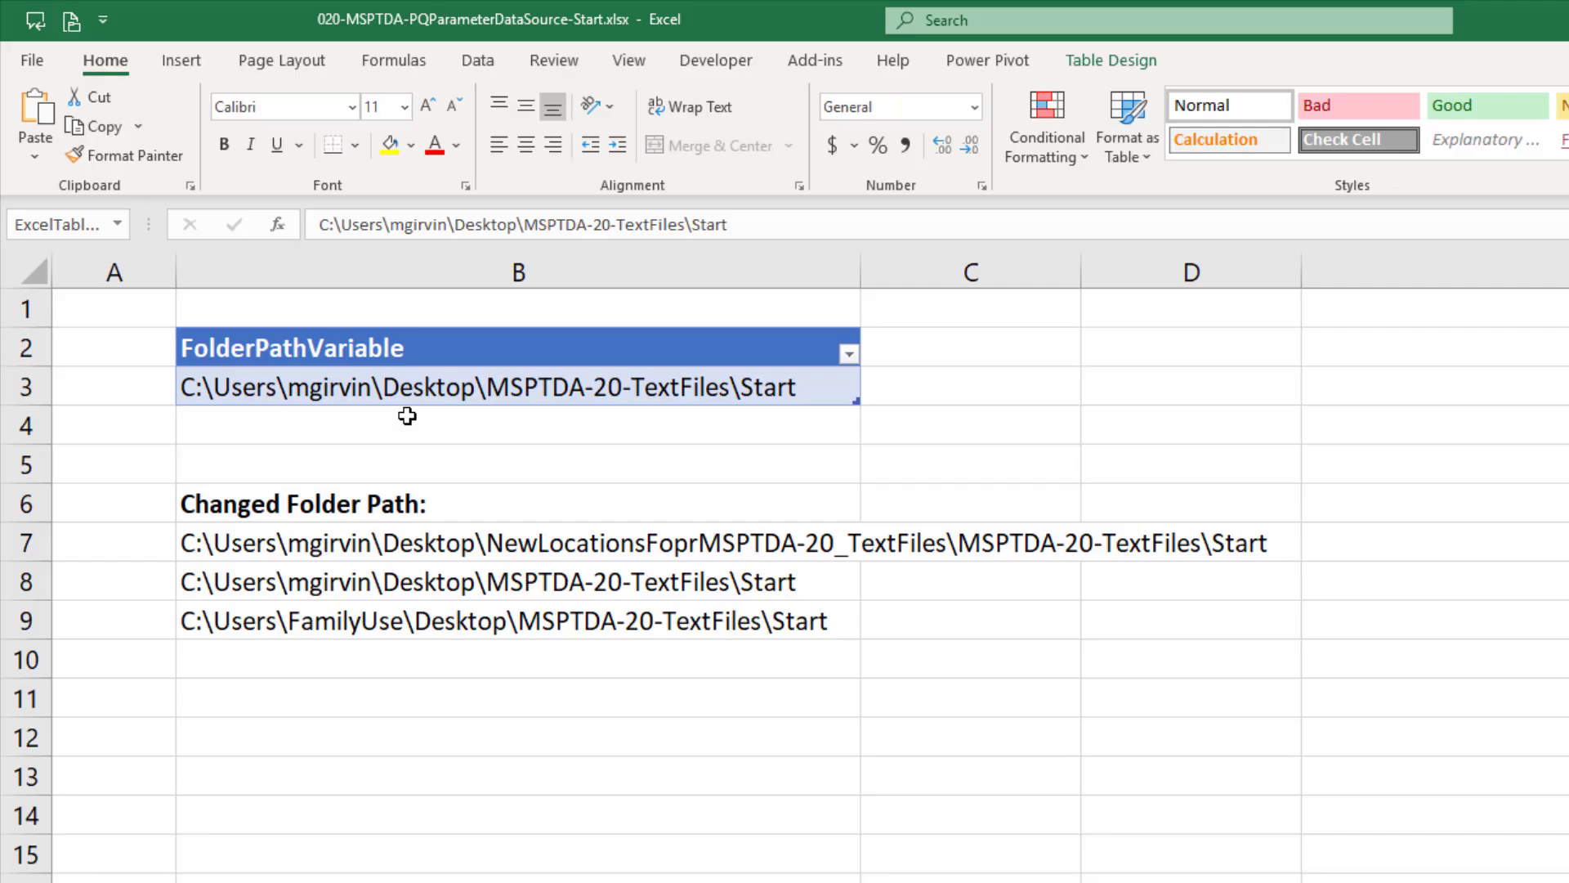
# - Select the FolderPathVariable table at B2 and bring up the Data tab
pyautogui.click(457, 360)
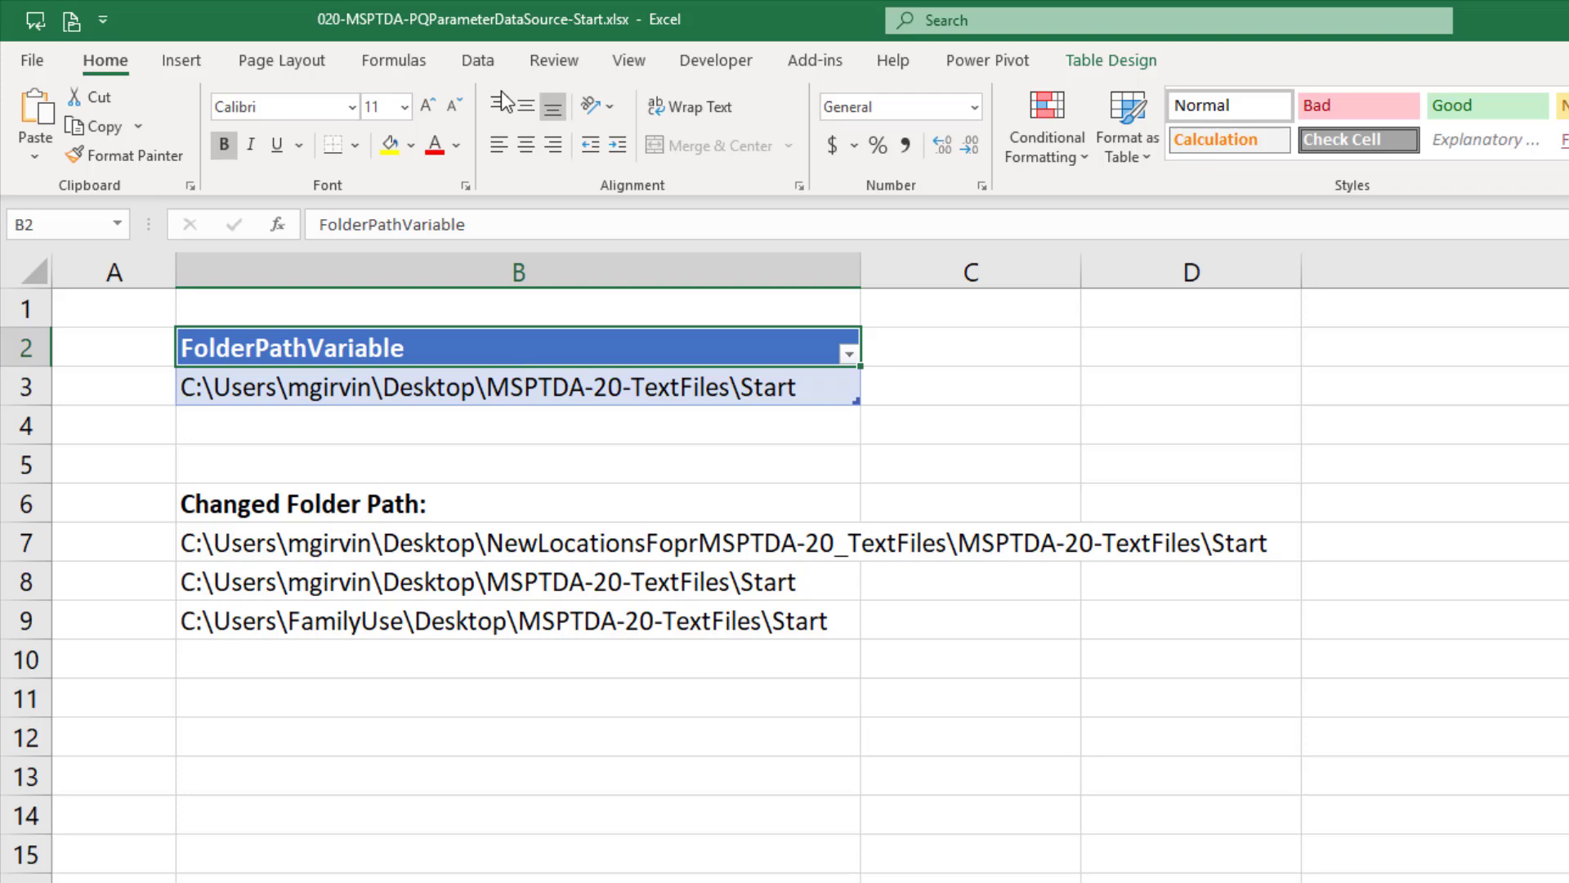
pyautogui.click(499, 69)
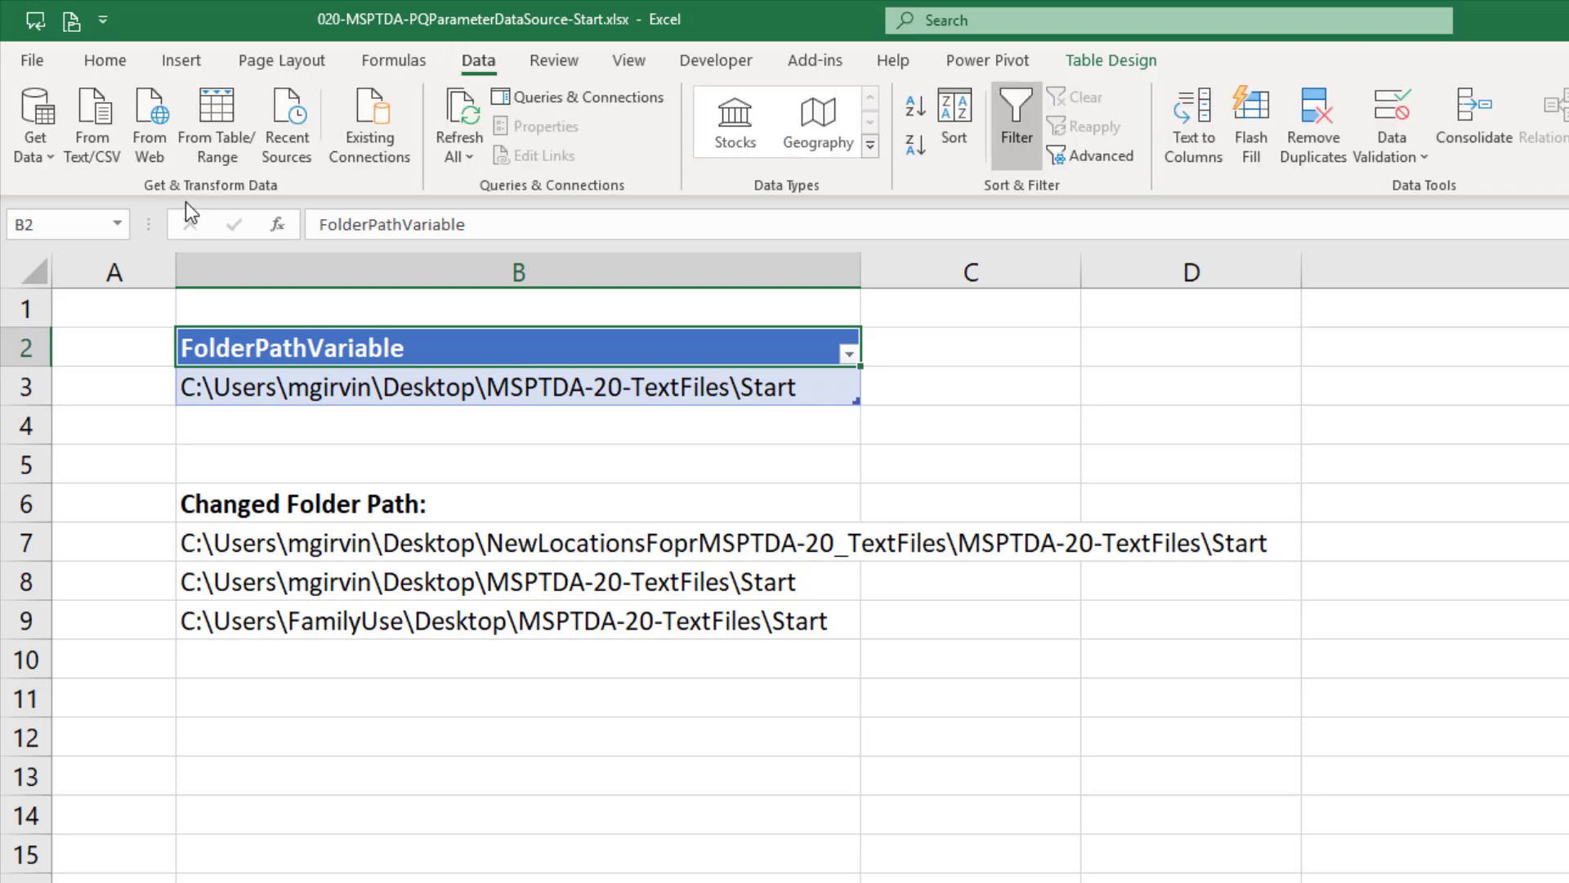
# - Create a query from the FolderPathVariable table and rename it from ExcelTable... to FolderParameter
pyautogui.click(229, 109)
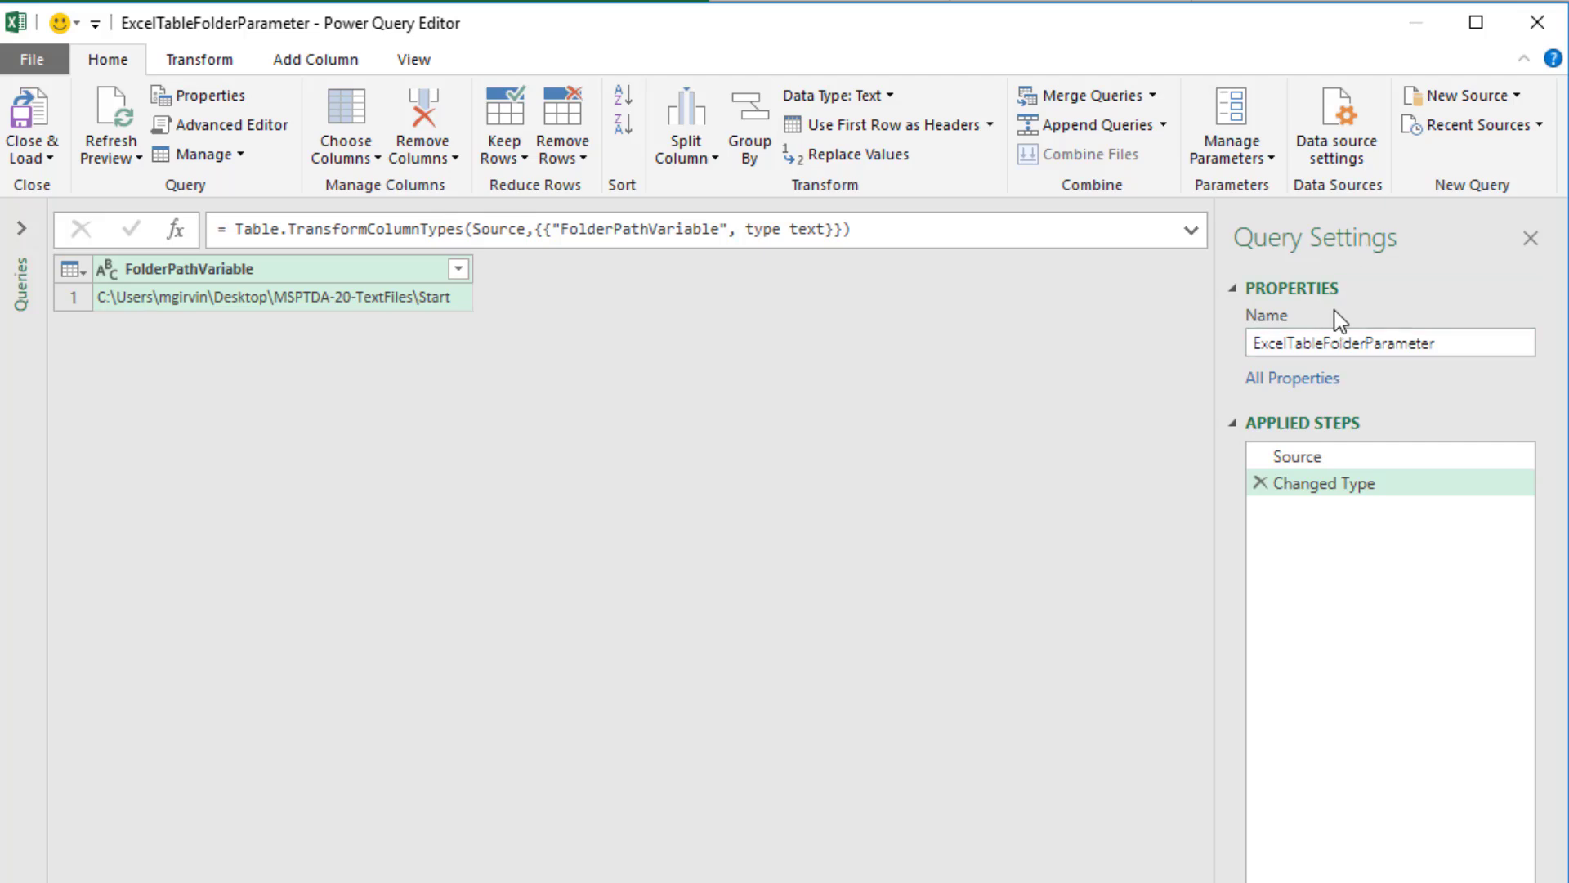
pyautogui.click(1325, 343)
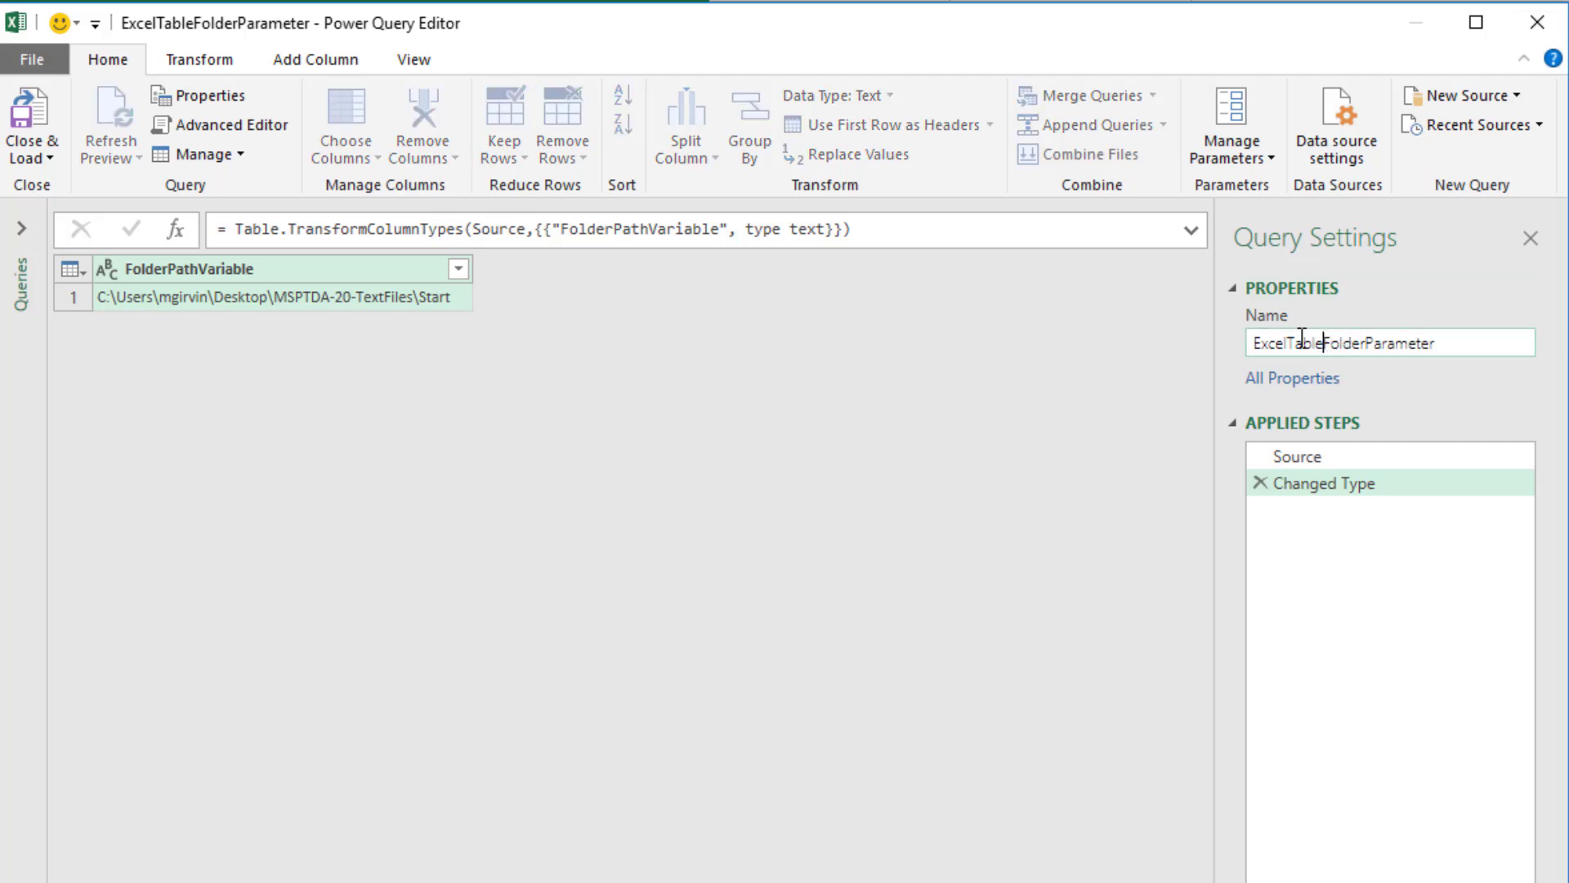
pyautogui.hotkey('shift', 'Home')
pyautogui.press('Delete')
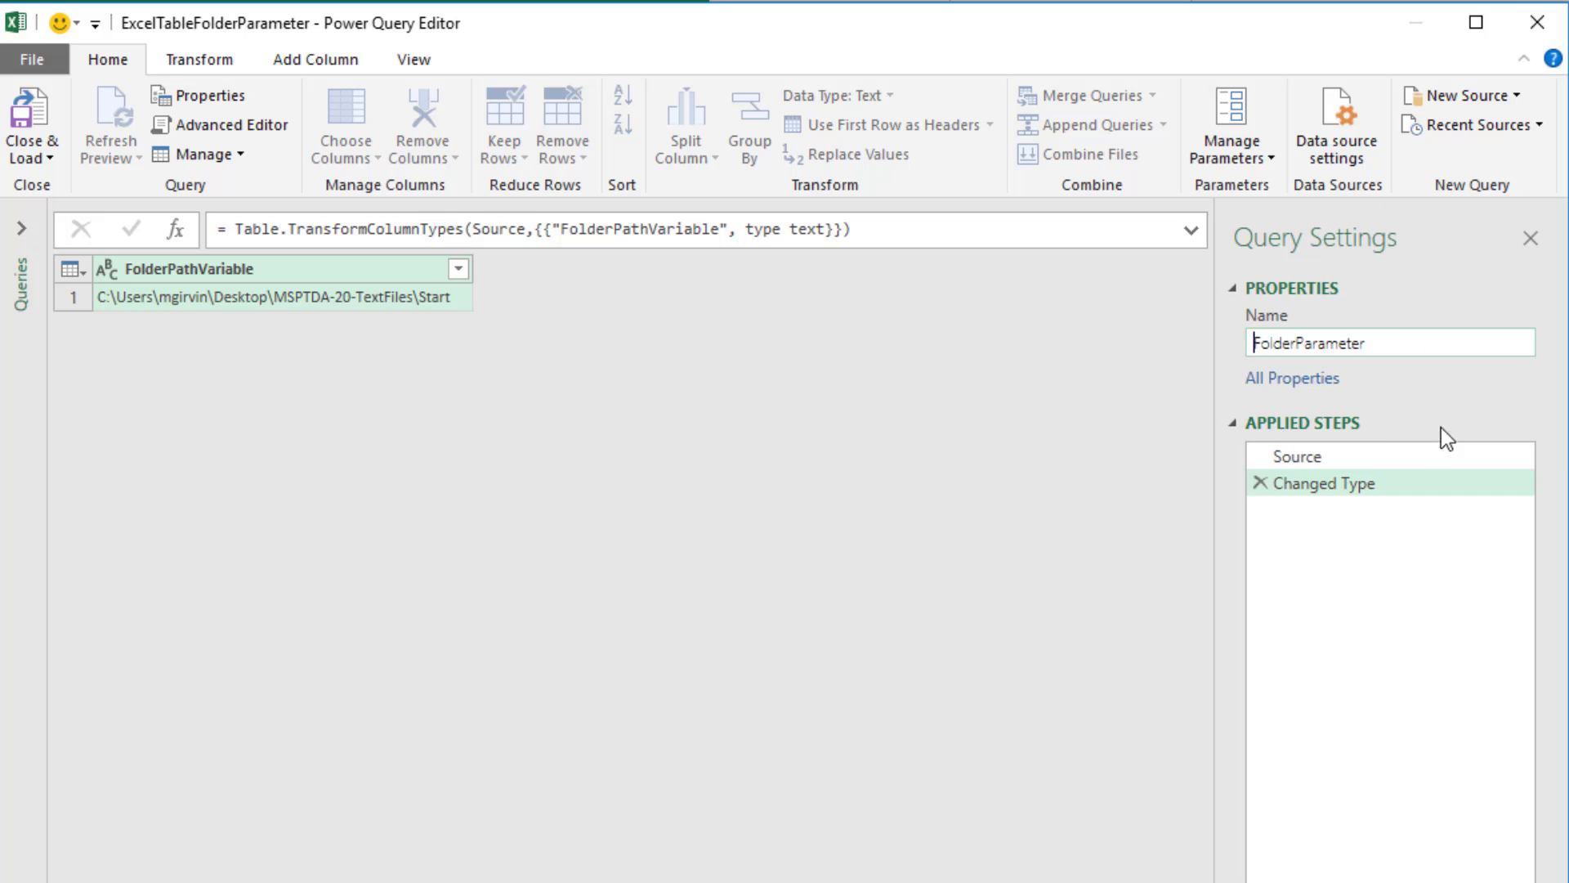
pyautogui.press('Return')
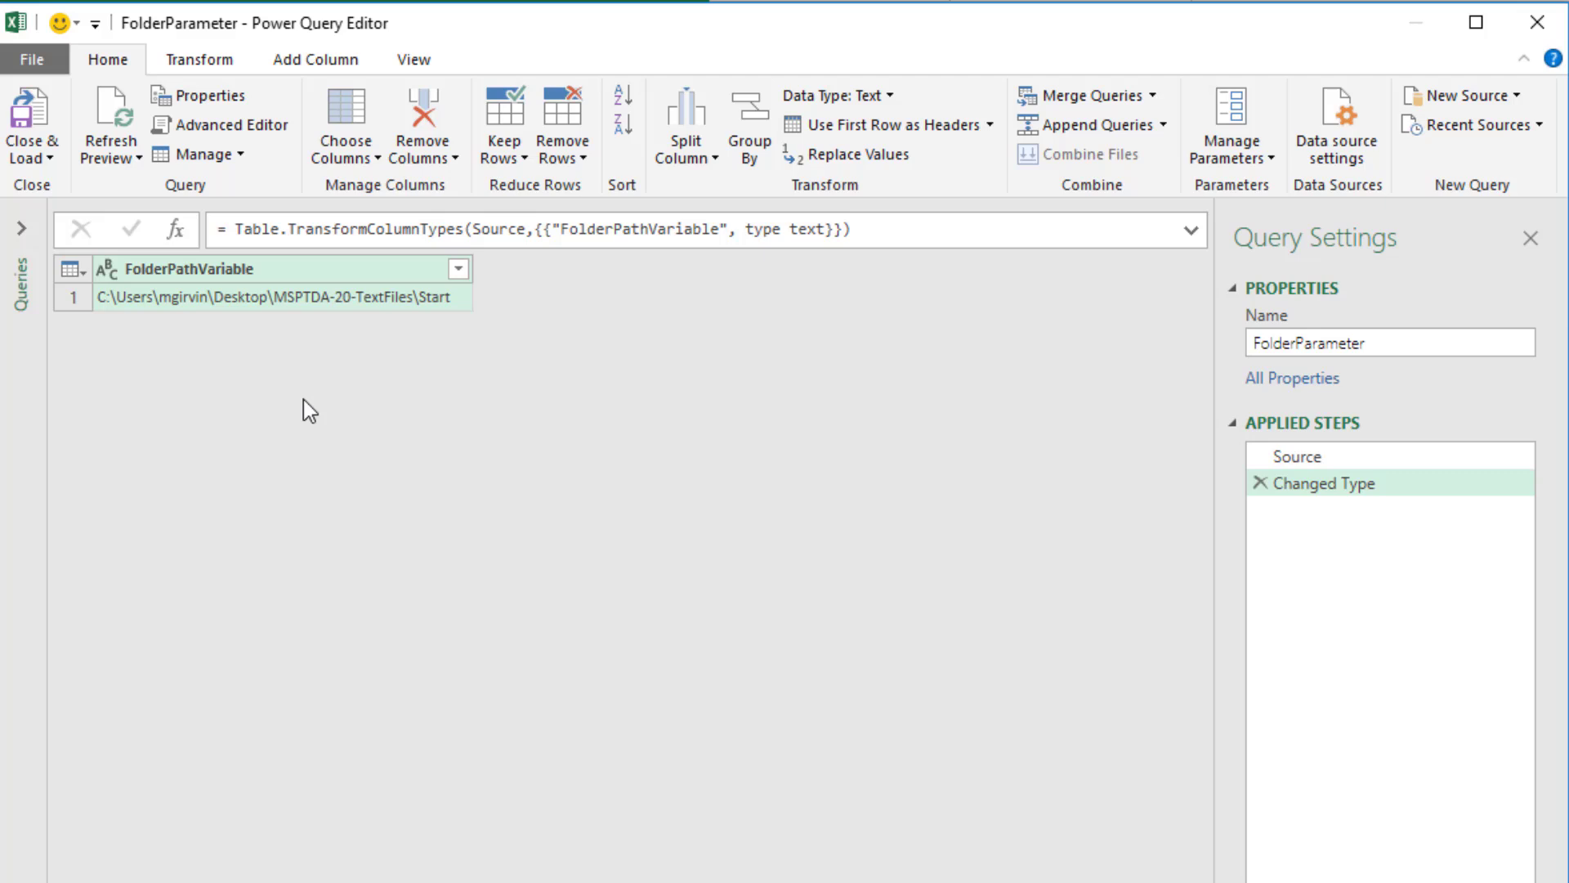
# - Drill down on the row-1 path cell so the query returns the Start folder path text
pyautogui.click(280, 299)
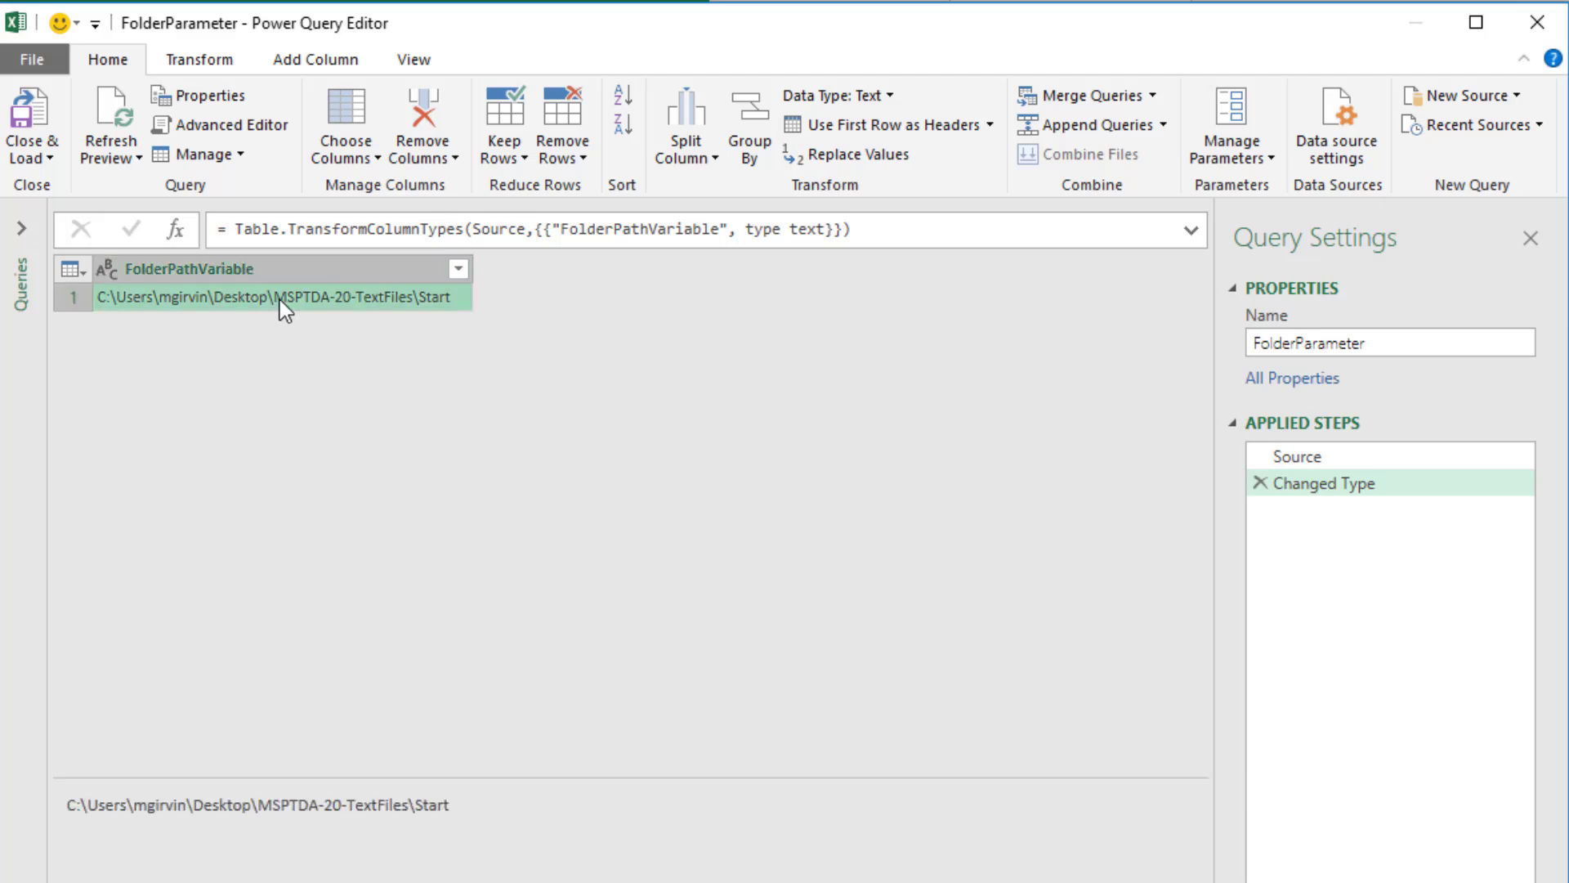
pyautogui.rightClick(280, 299)
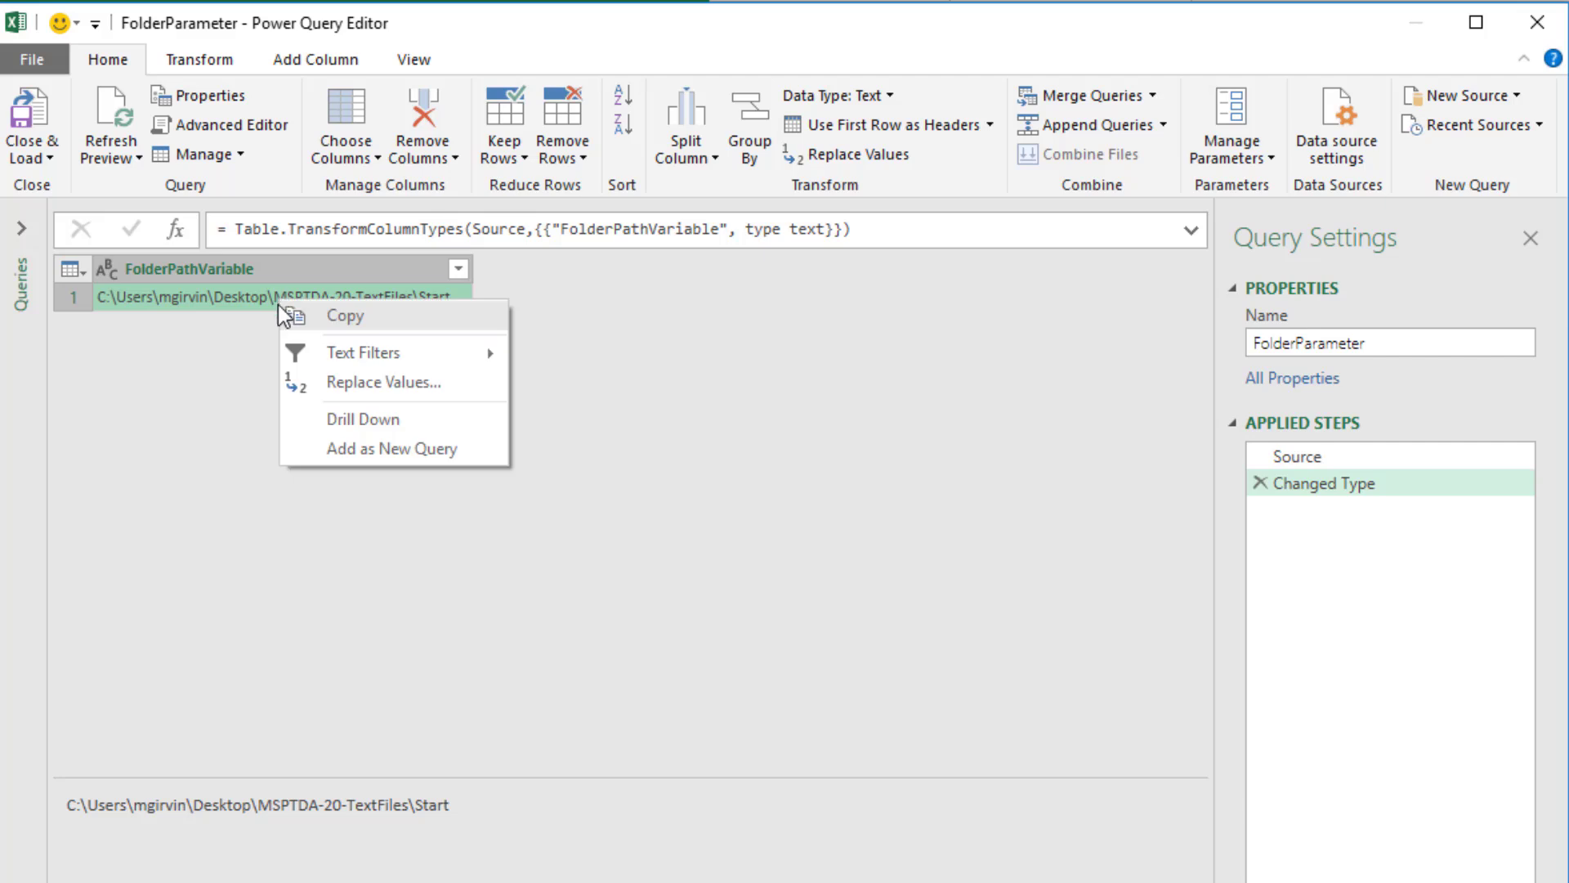
pyautogui.click(364, 420)
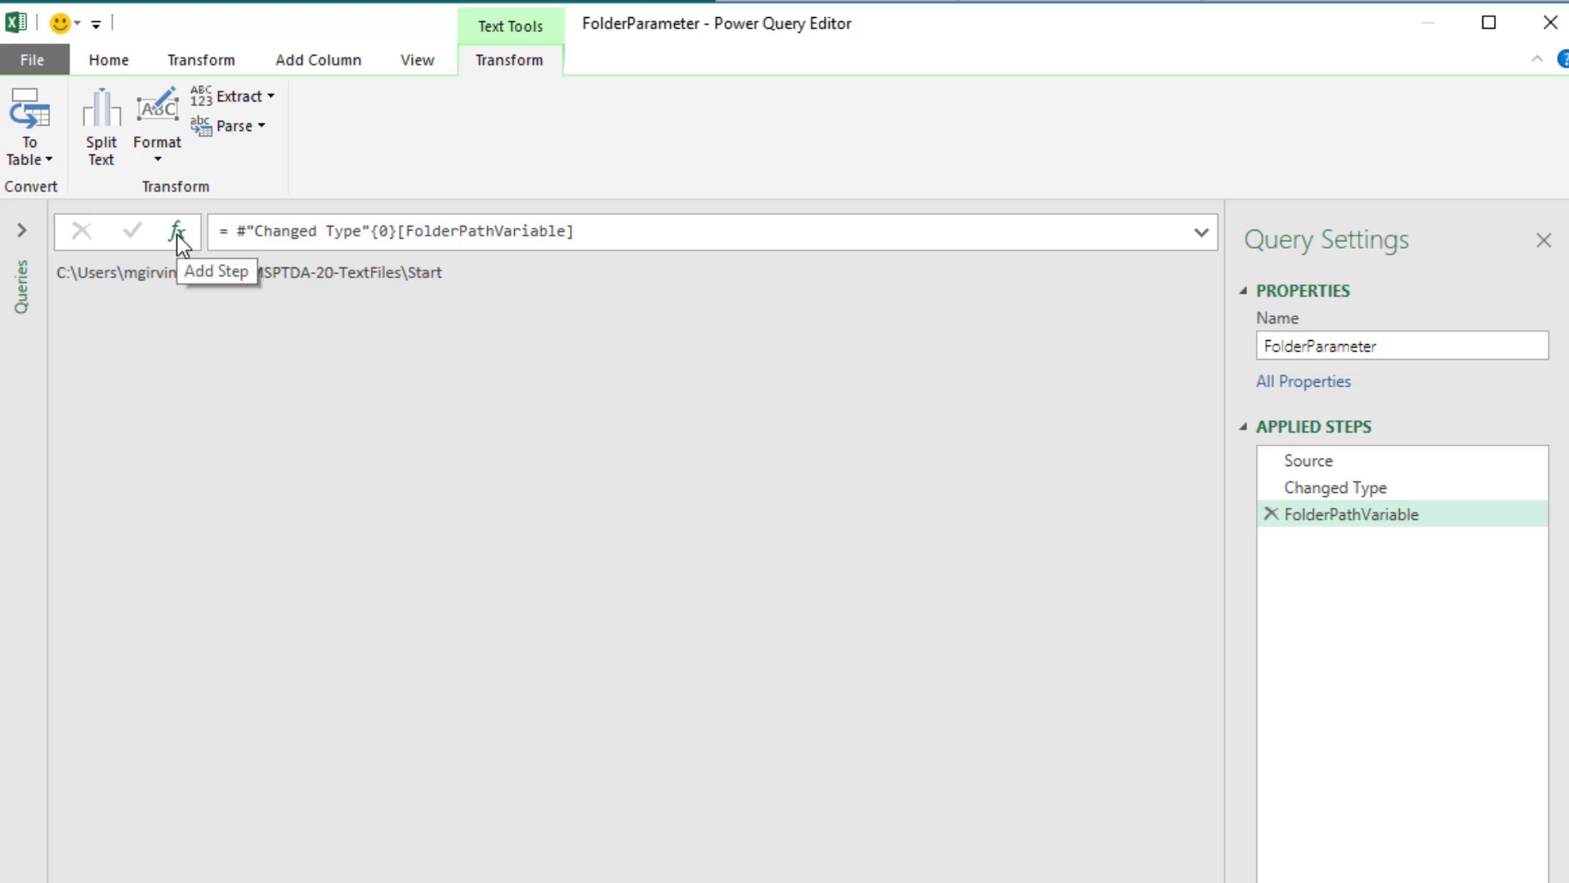
# - Add a custom step Folder.Files(FolderPathVariable) to list the folder's files, showing JanAccounts.txt
pyautogui.click(177, 237)
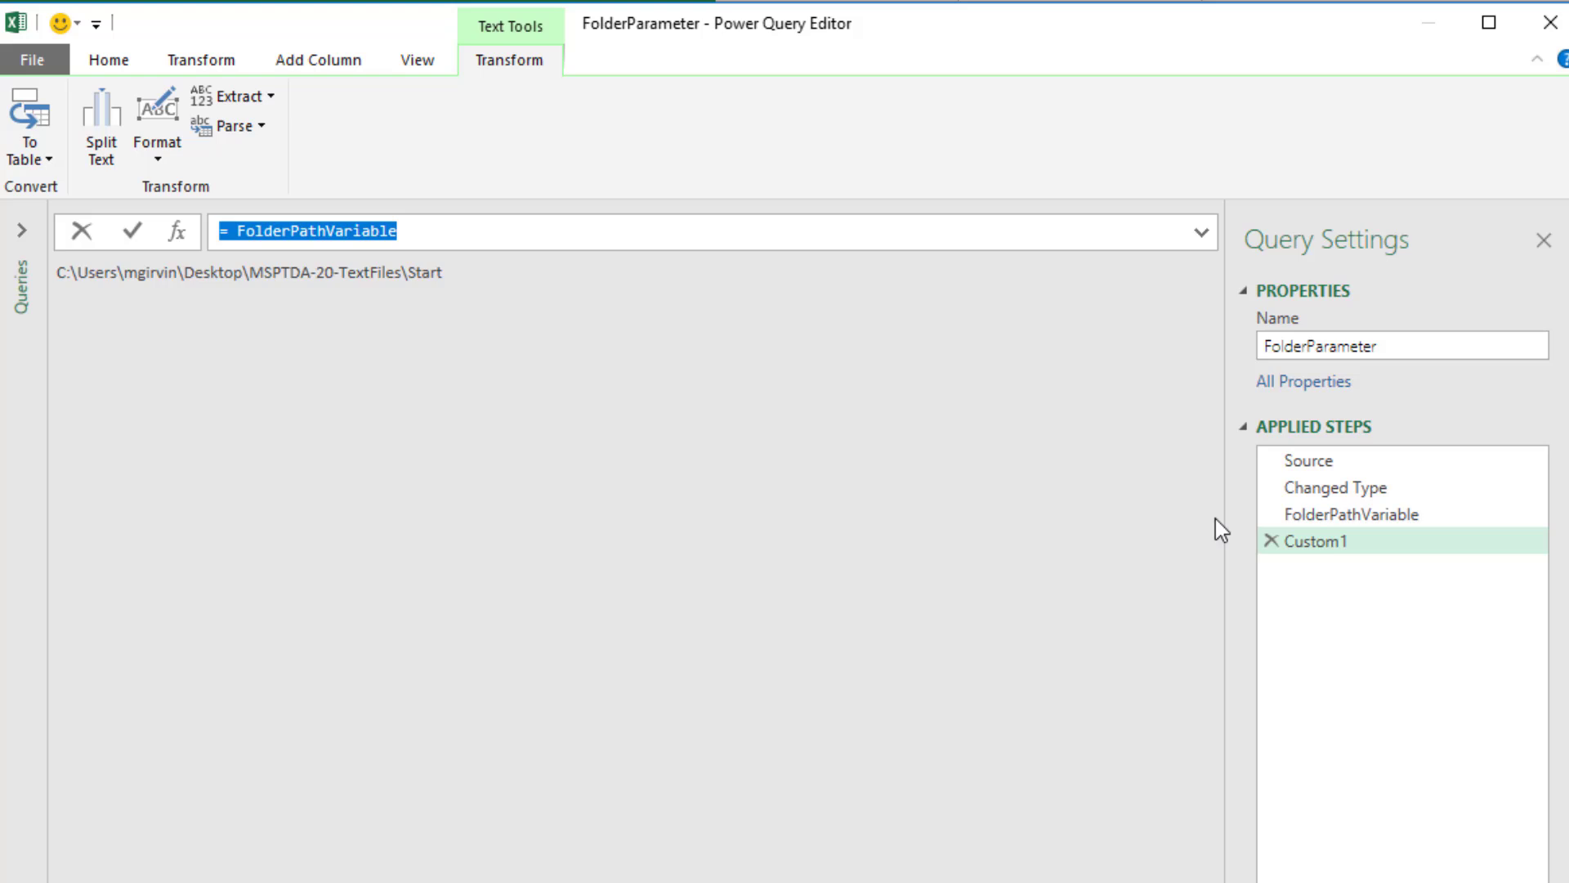
pyautogui.click(237, 238)
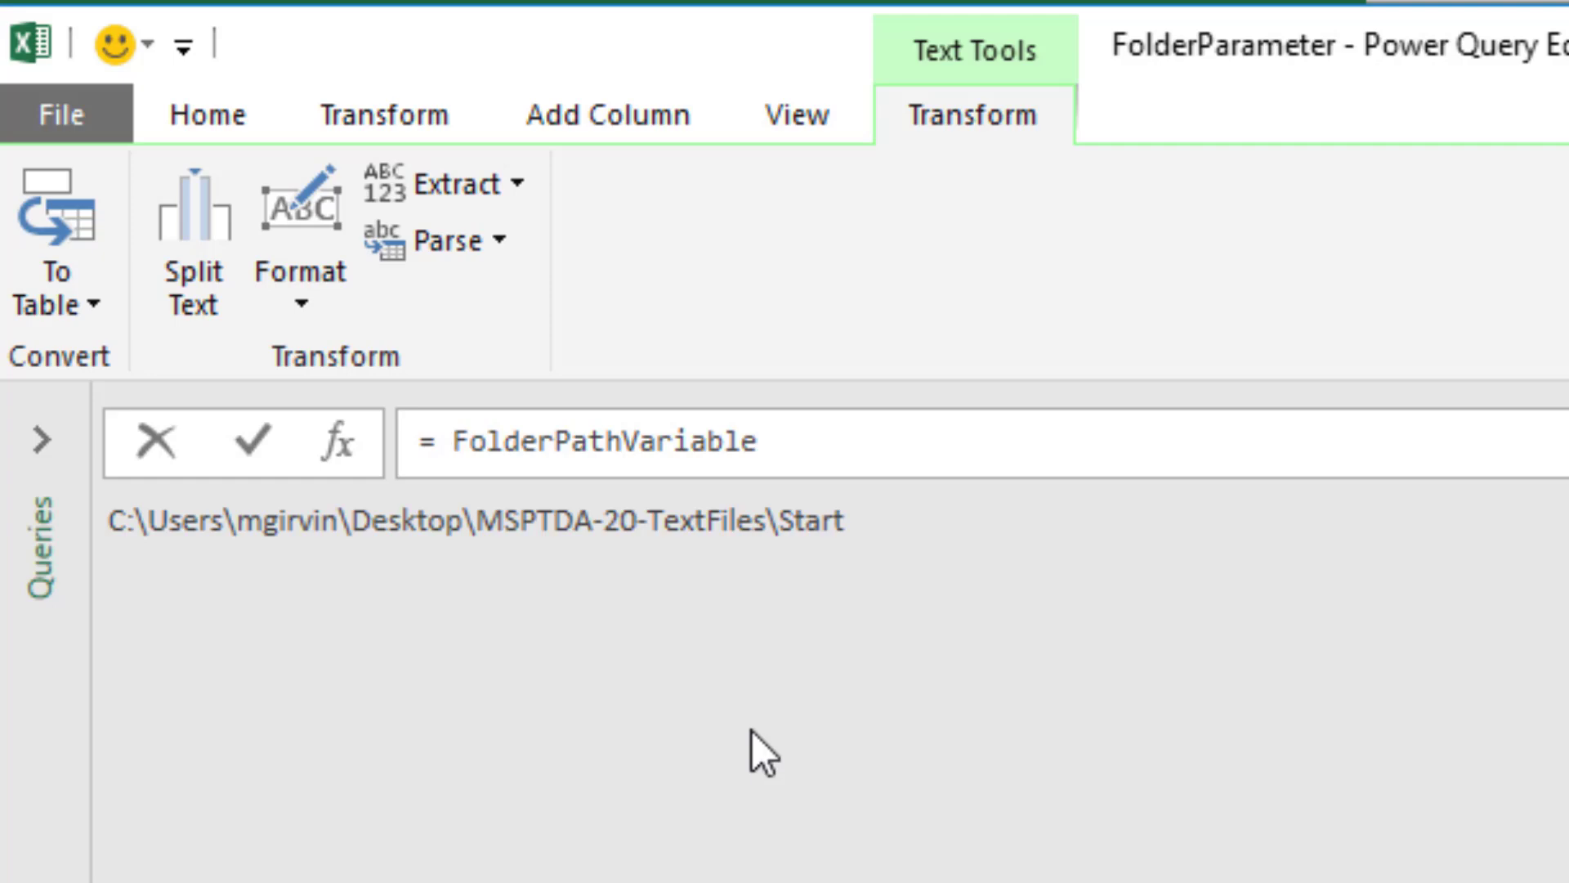
pyautogui.write('Folder.F')
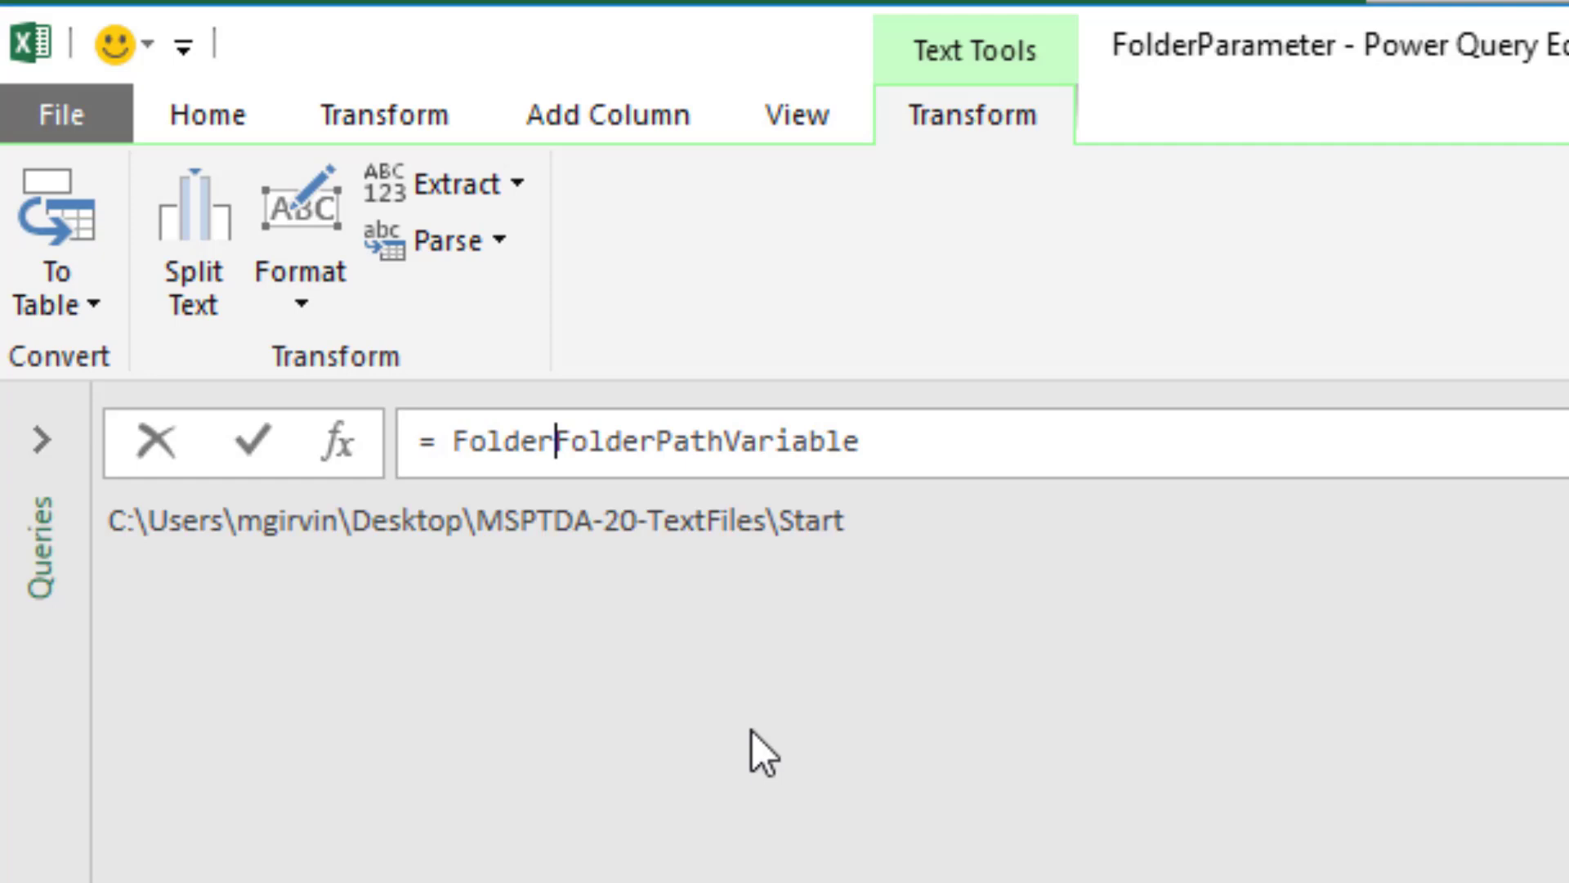
pyautogui.write('iles(')
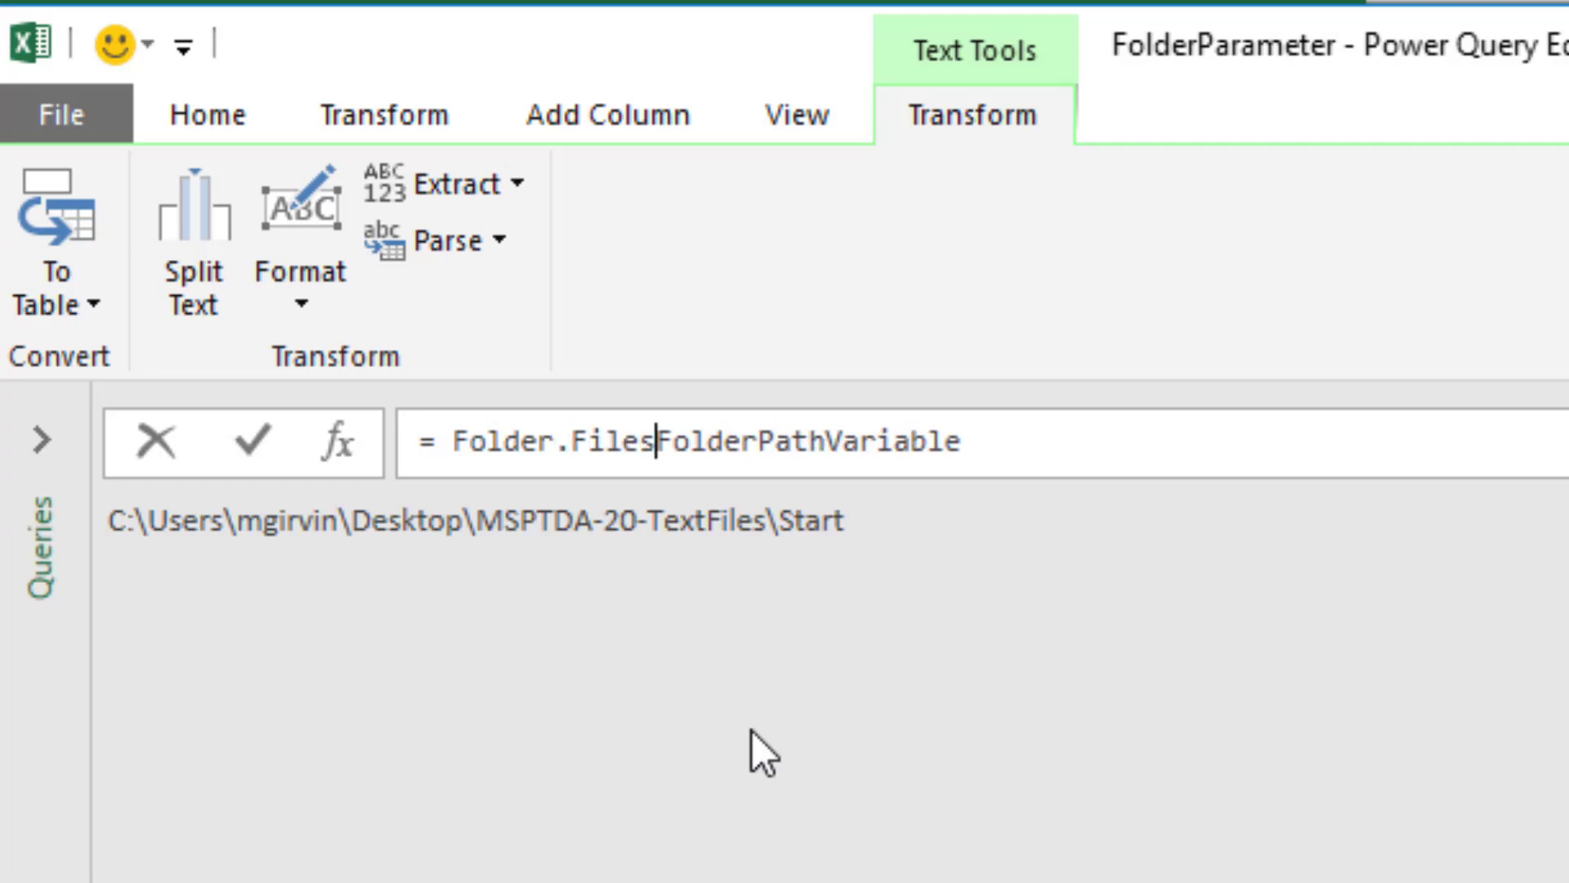
pyautogui.click(1056, 443)
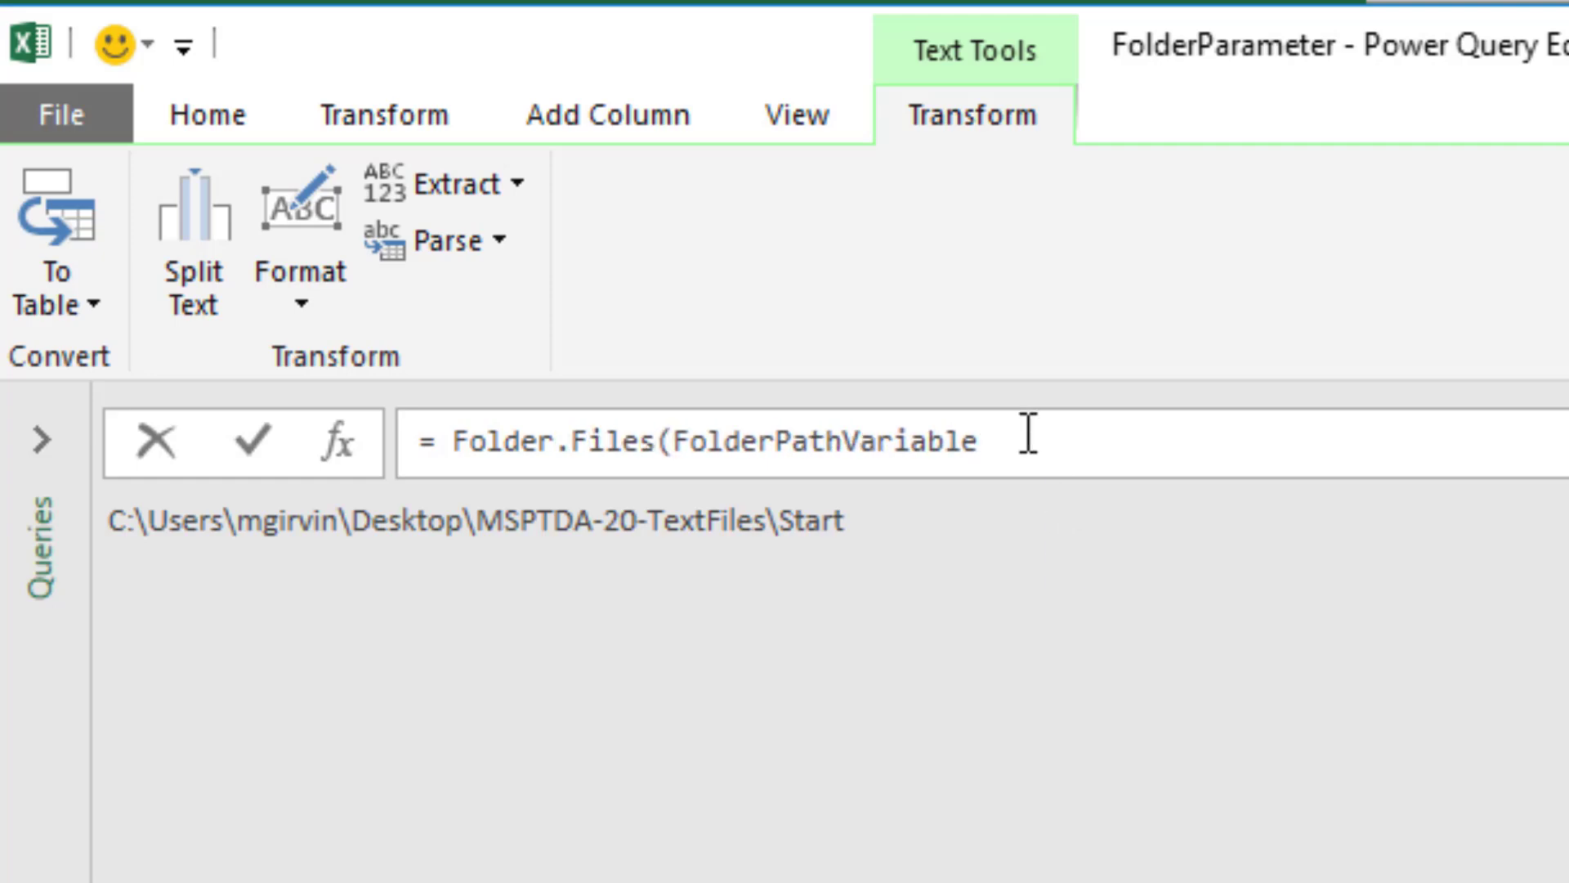
pyautogui.write(')')
pyautogui.press('Return')
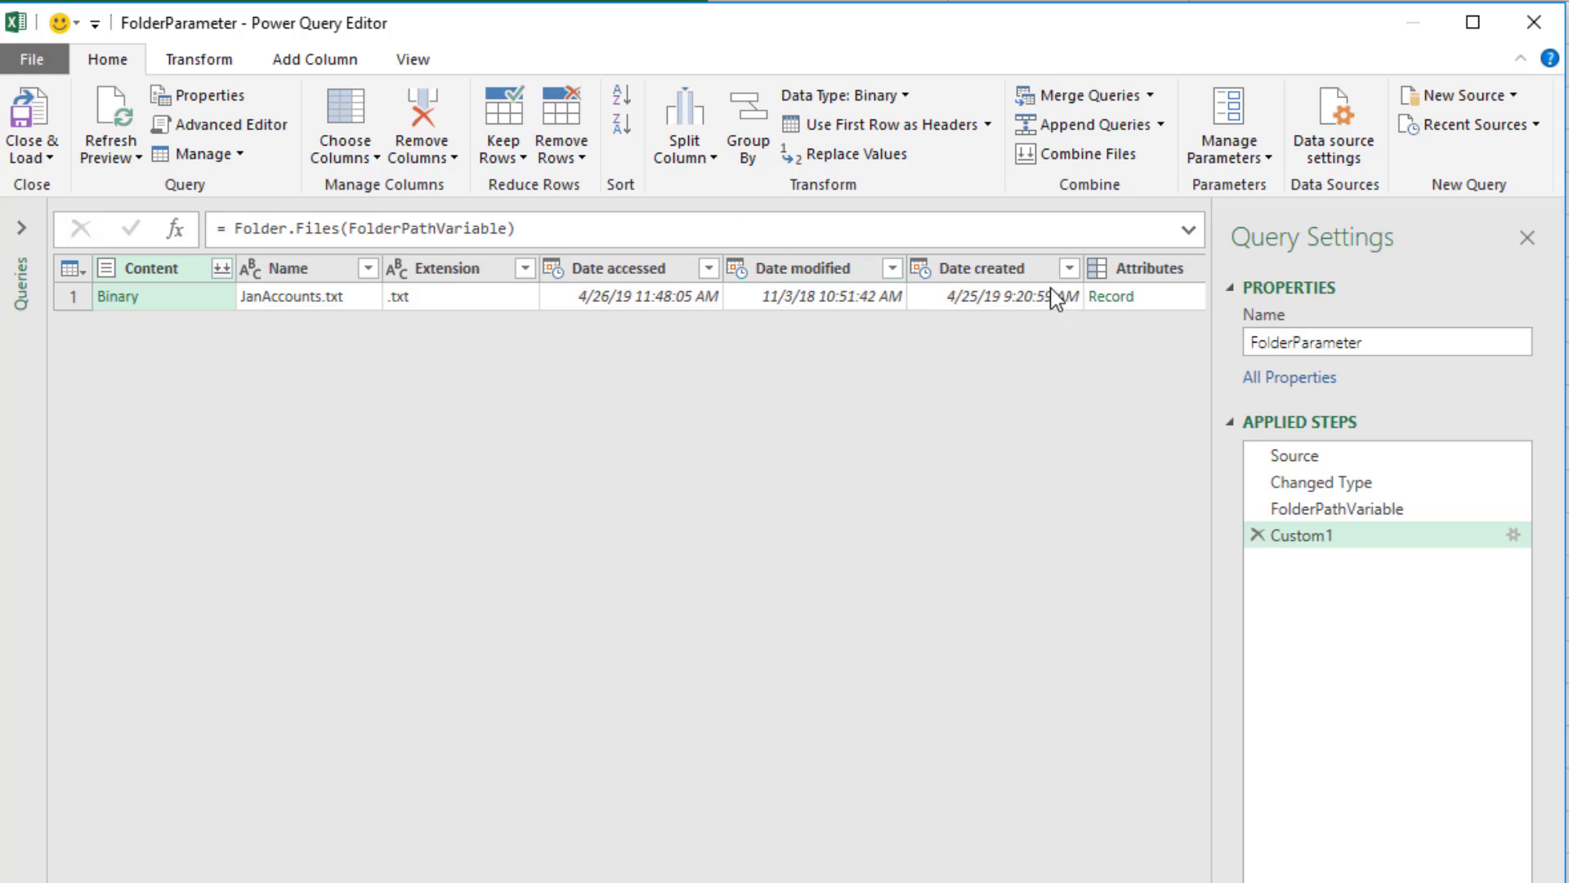
# - Dismiss the Close & Load options and select the FolderPathVariable step to show the Start path
pyautogui.click(29, 157)
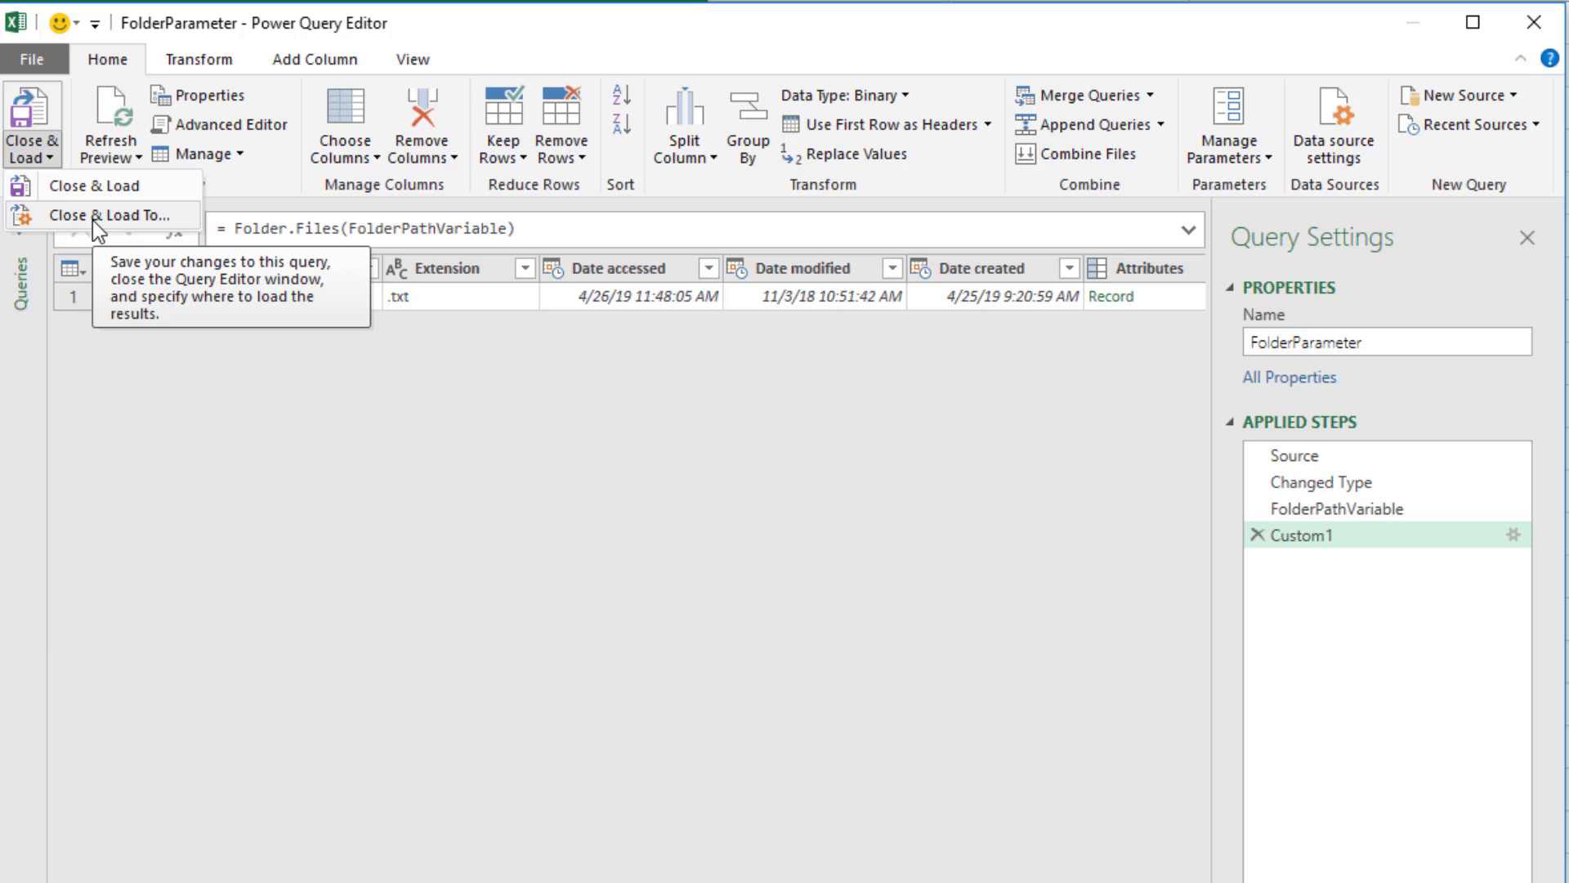
pyautogui.click(903, 634)
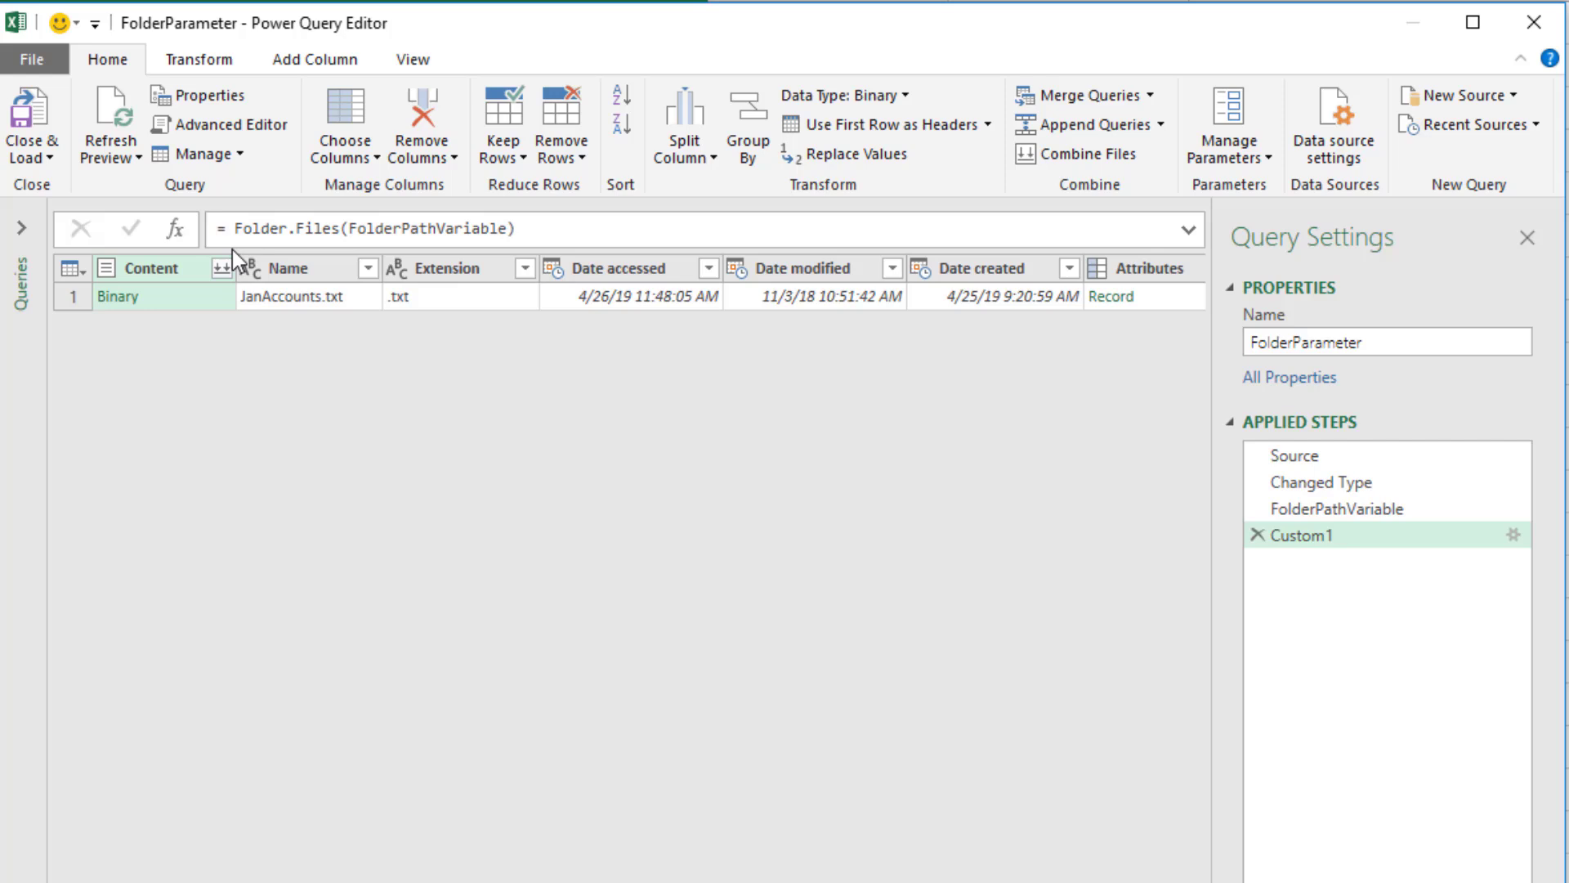
pyautogui.click(1299, 508)
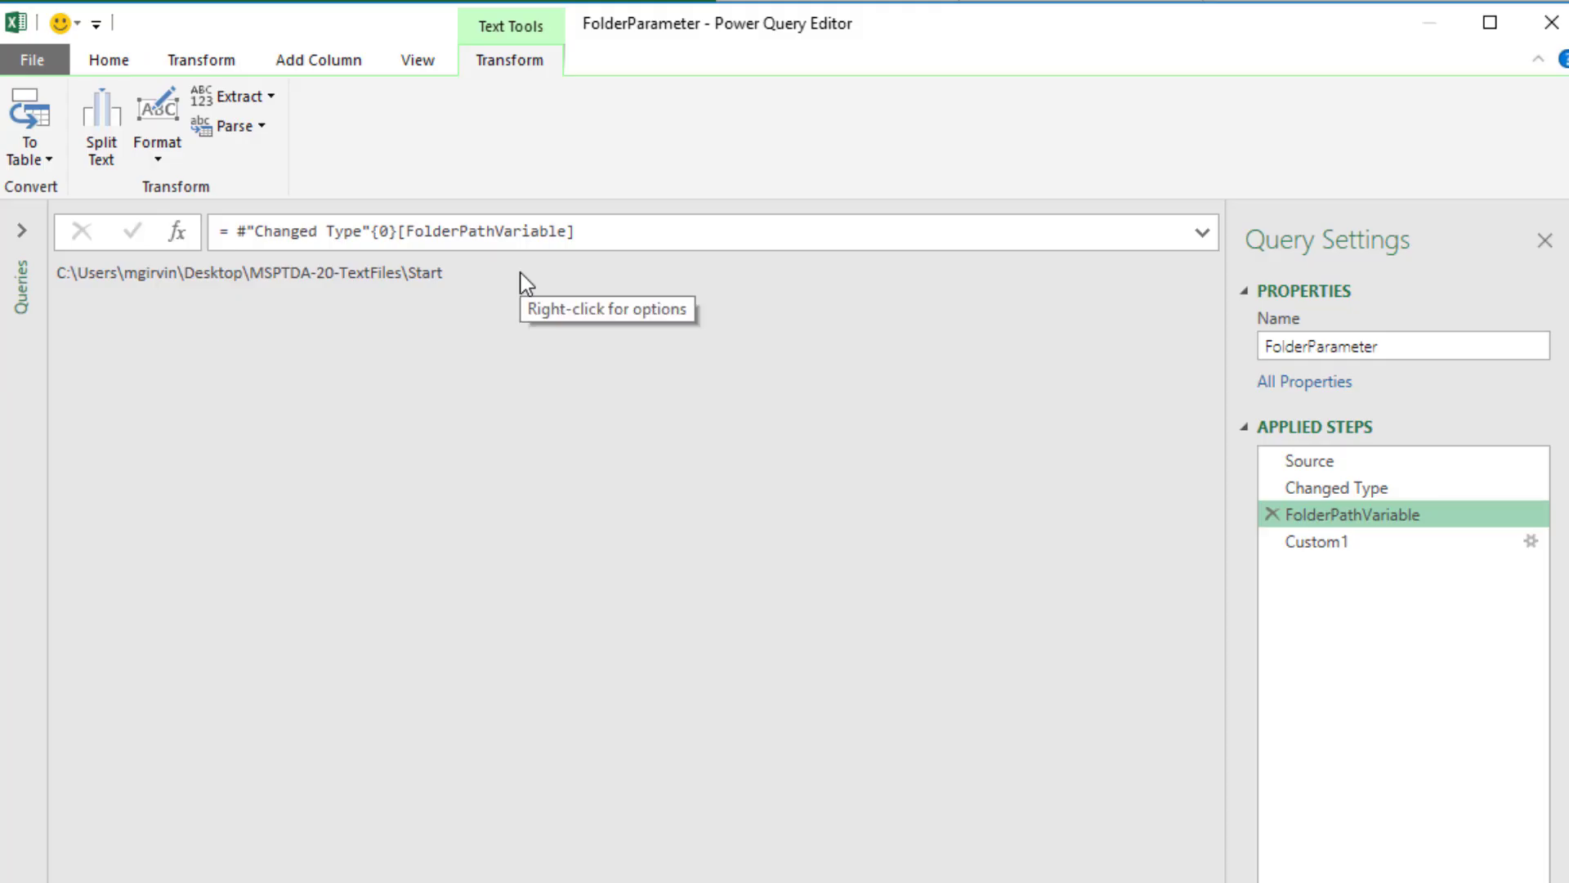
# - Review the Changed Type and Source steps, then delete Changed Type and every later step
pyautogui.click(1312, 489)
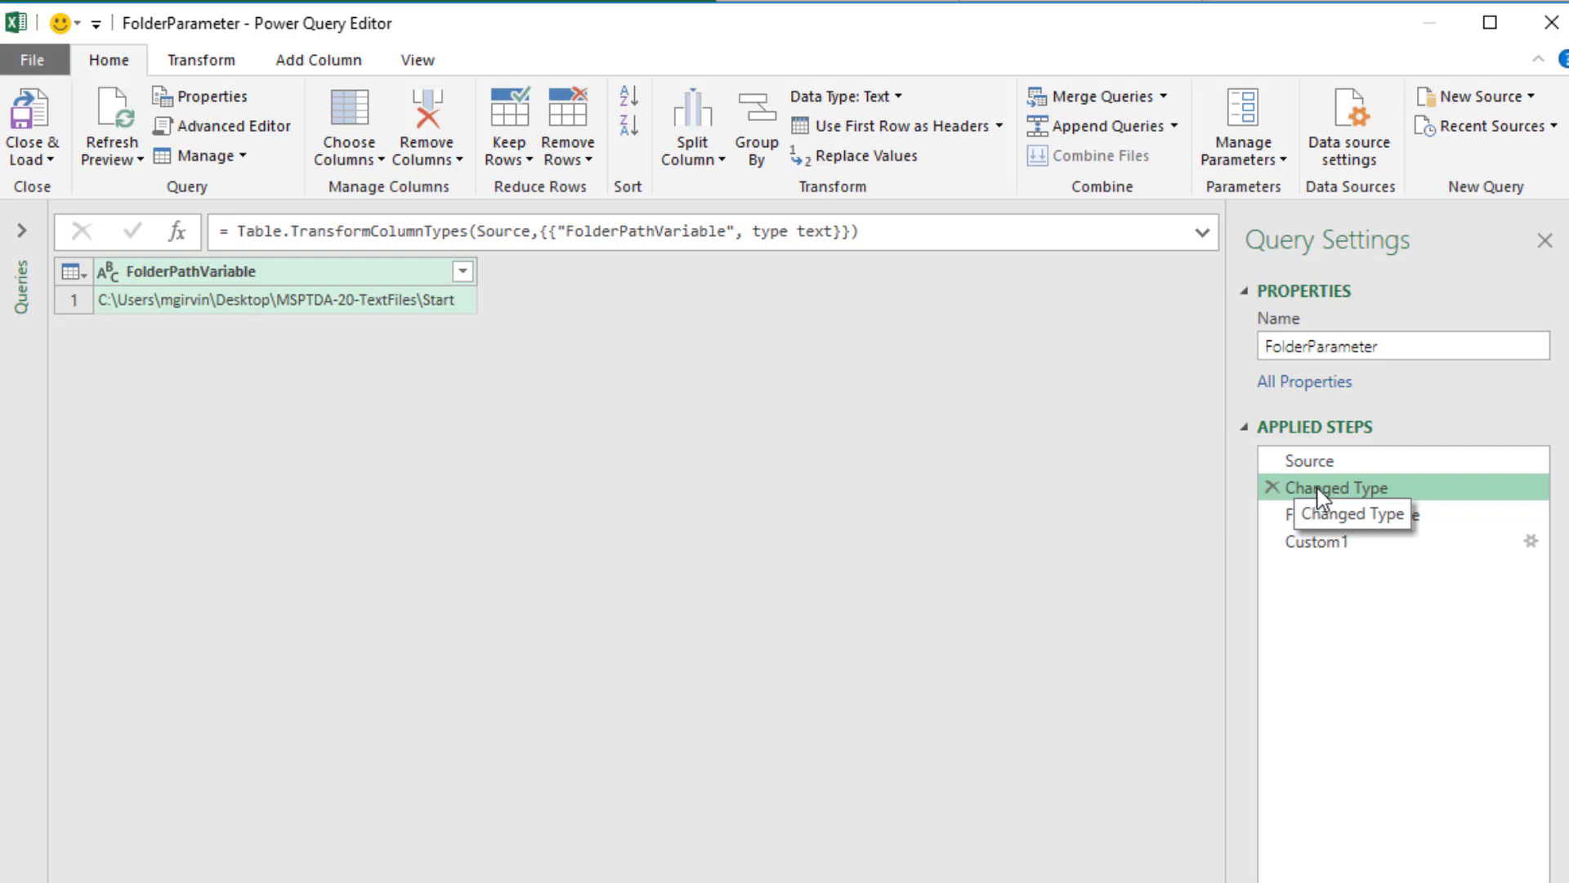
pyautogui.click(1312, 462)
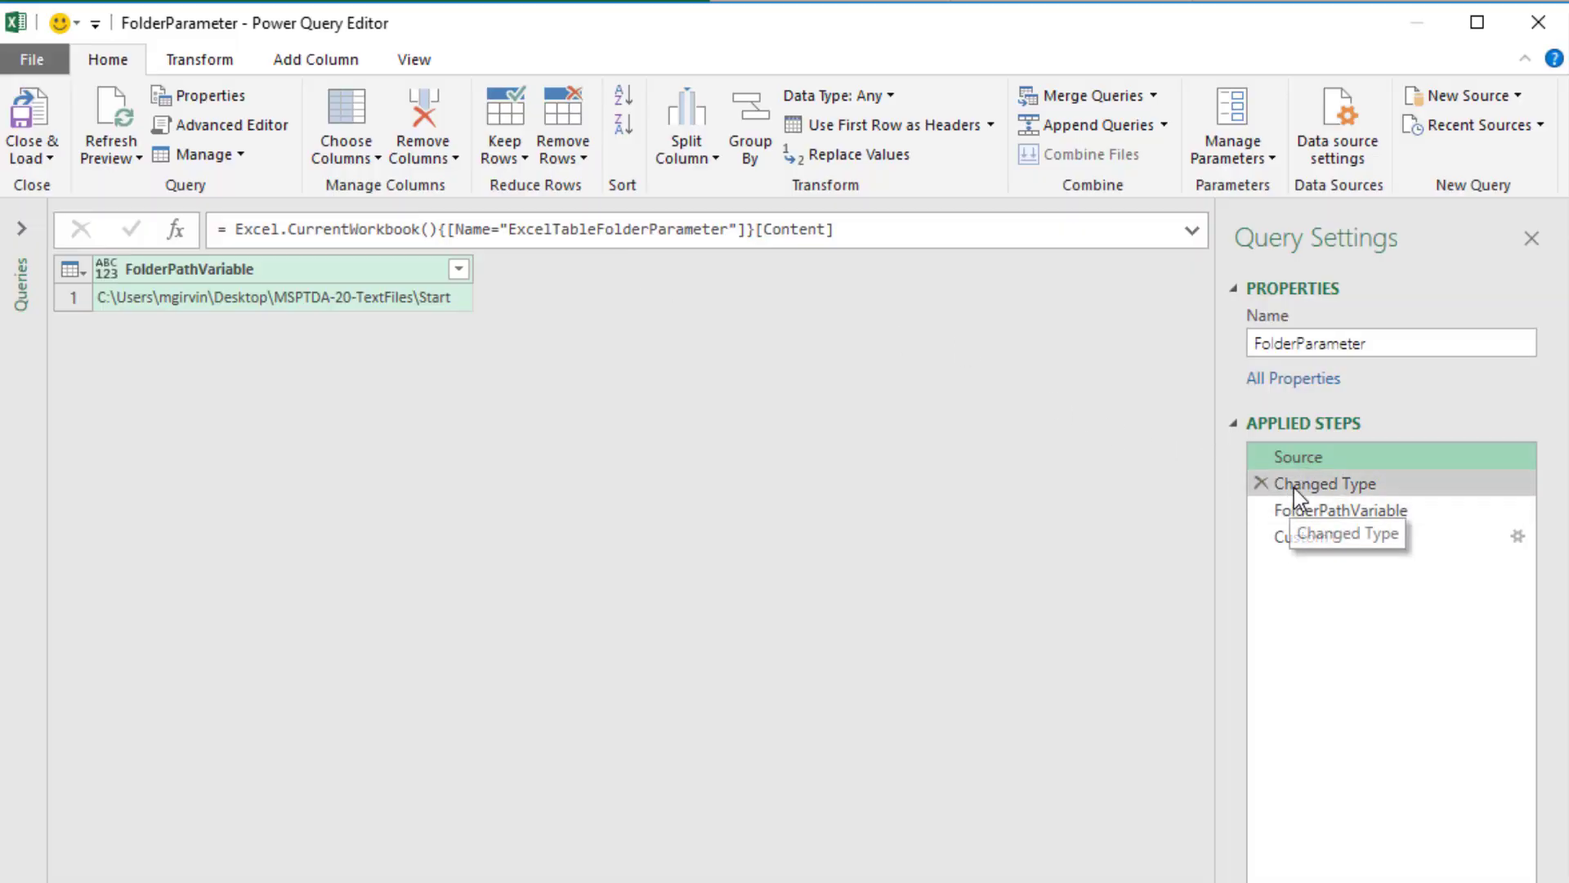
pyautogui.rightClick(1292, 488)
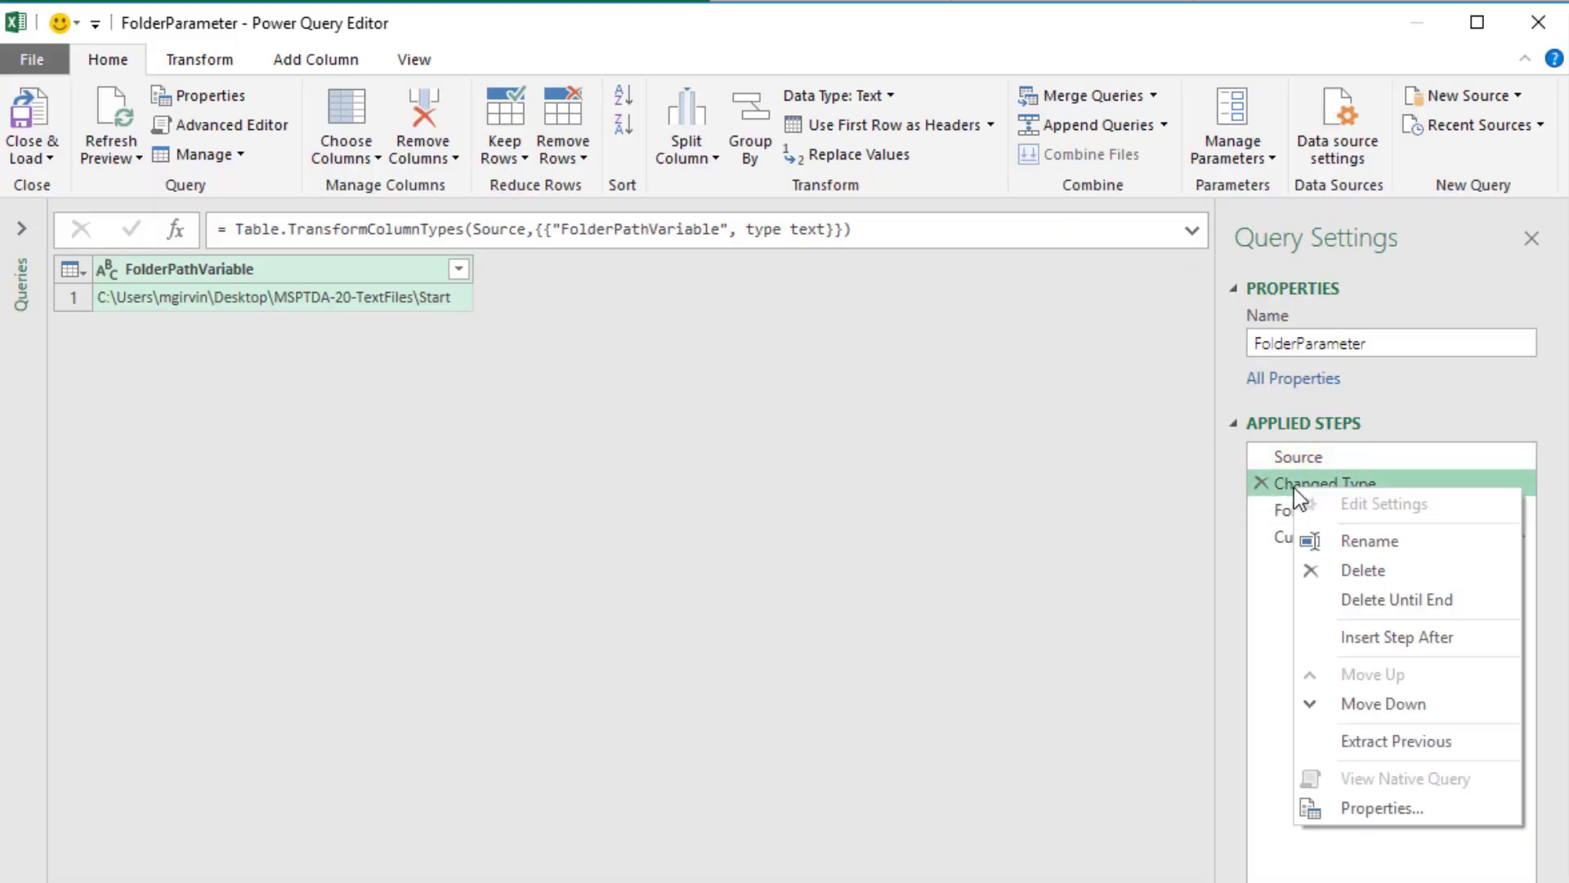
pyautogui.click(1356, 606)
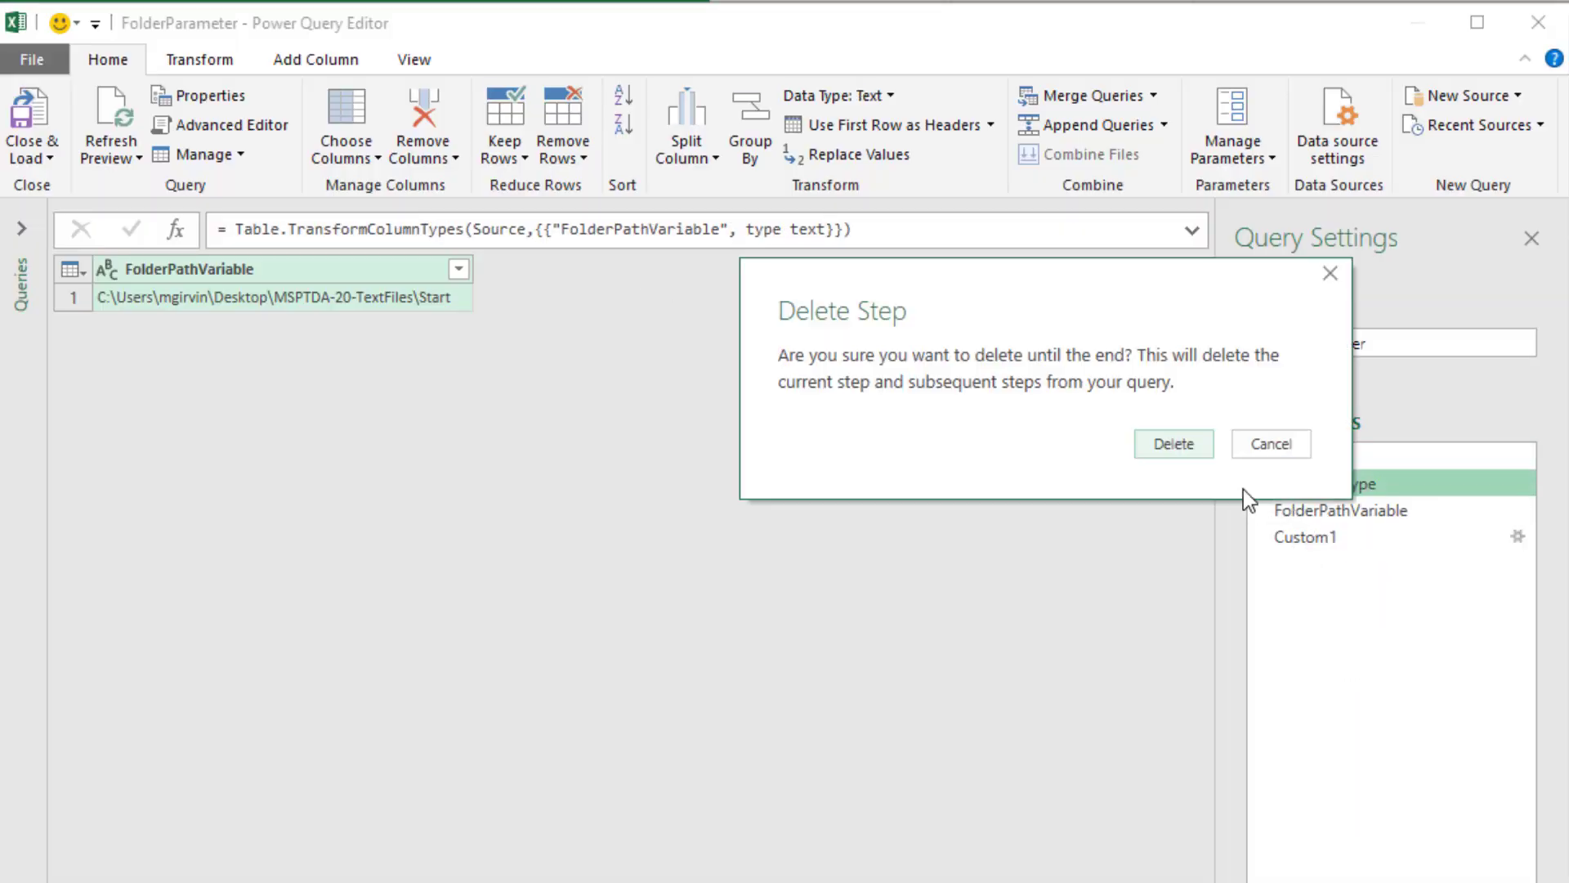
pyautogui.click(1176, 451)
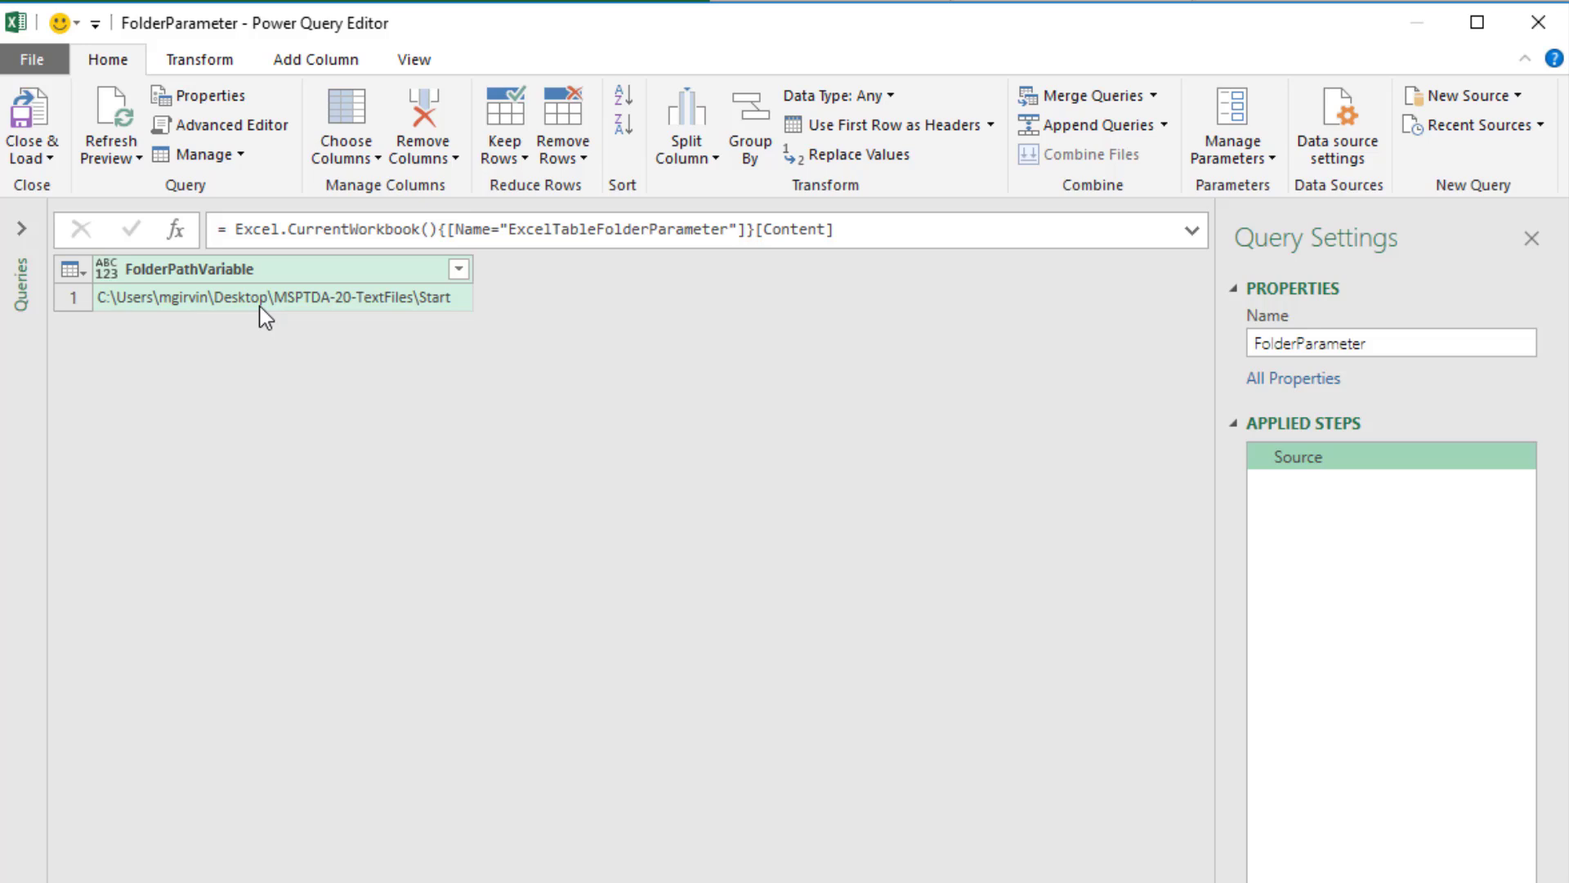
# - Append {0}[FolderPathVariable] to the Source formula so it returns the Start folder path text
pyautogui.click(869, 234)
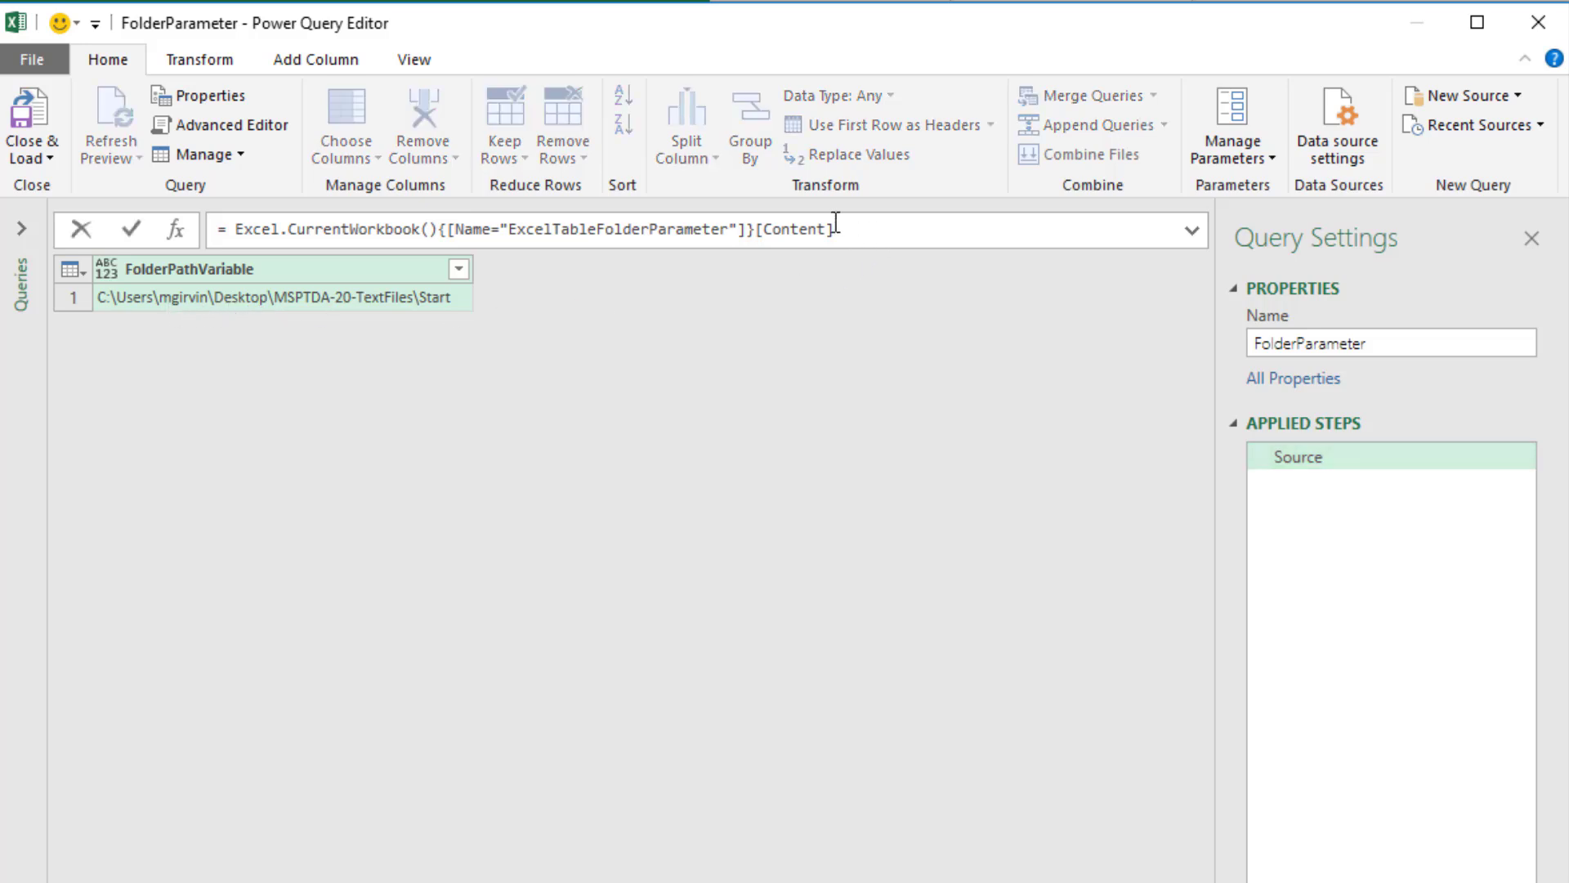
pyautogui.write('{0}')
pyautogui.press('Return')
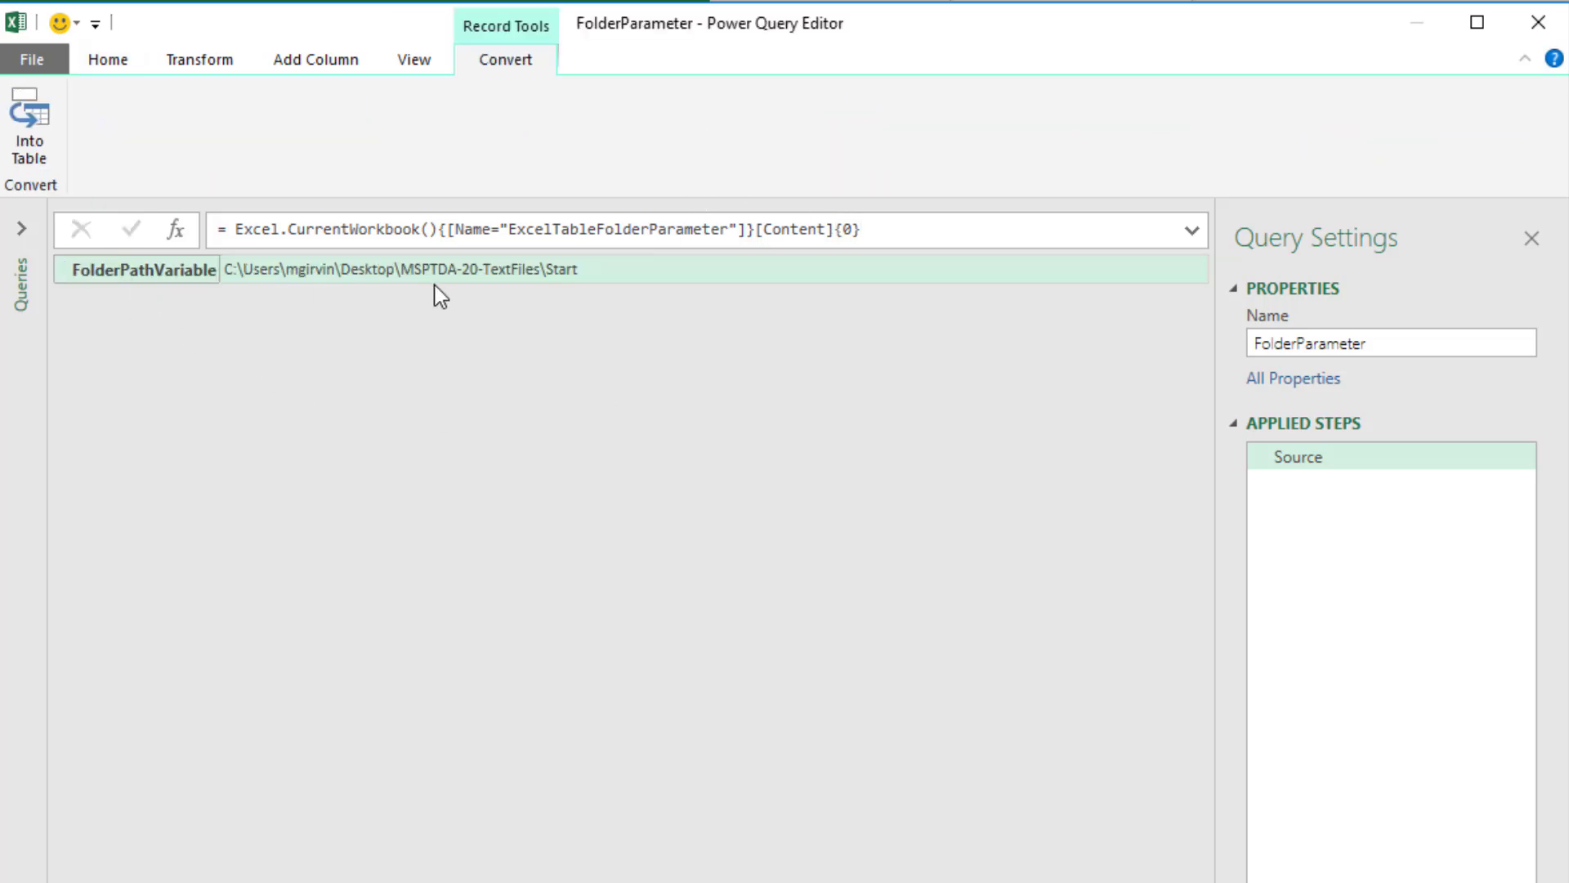
pyautogui.click(878, 231)
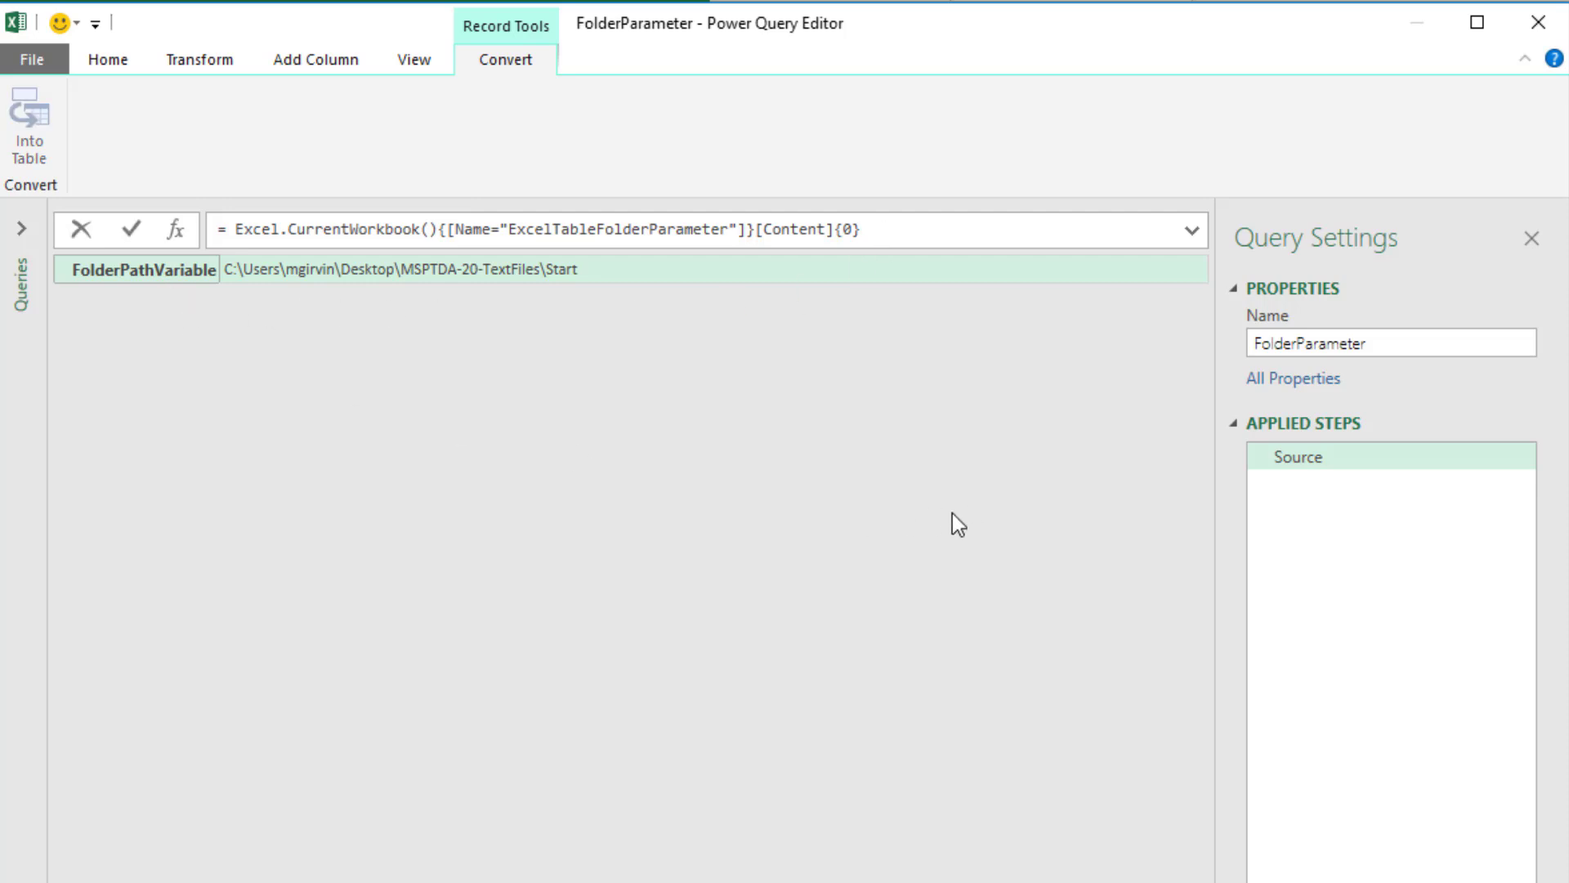
pyautogui.write('[FolderPathVariab')
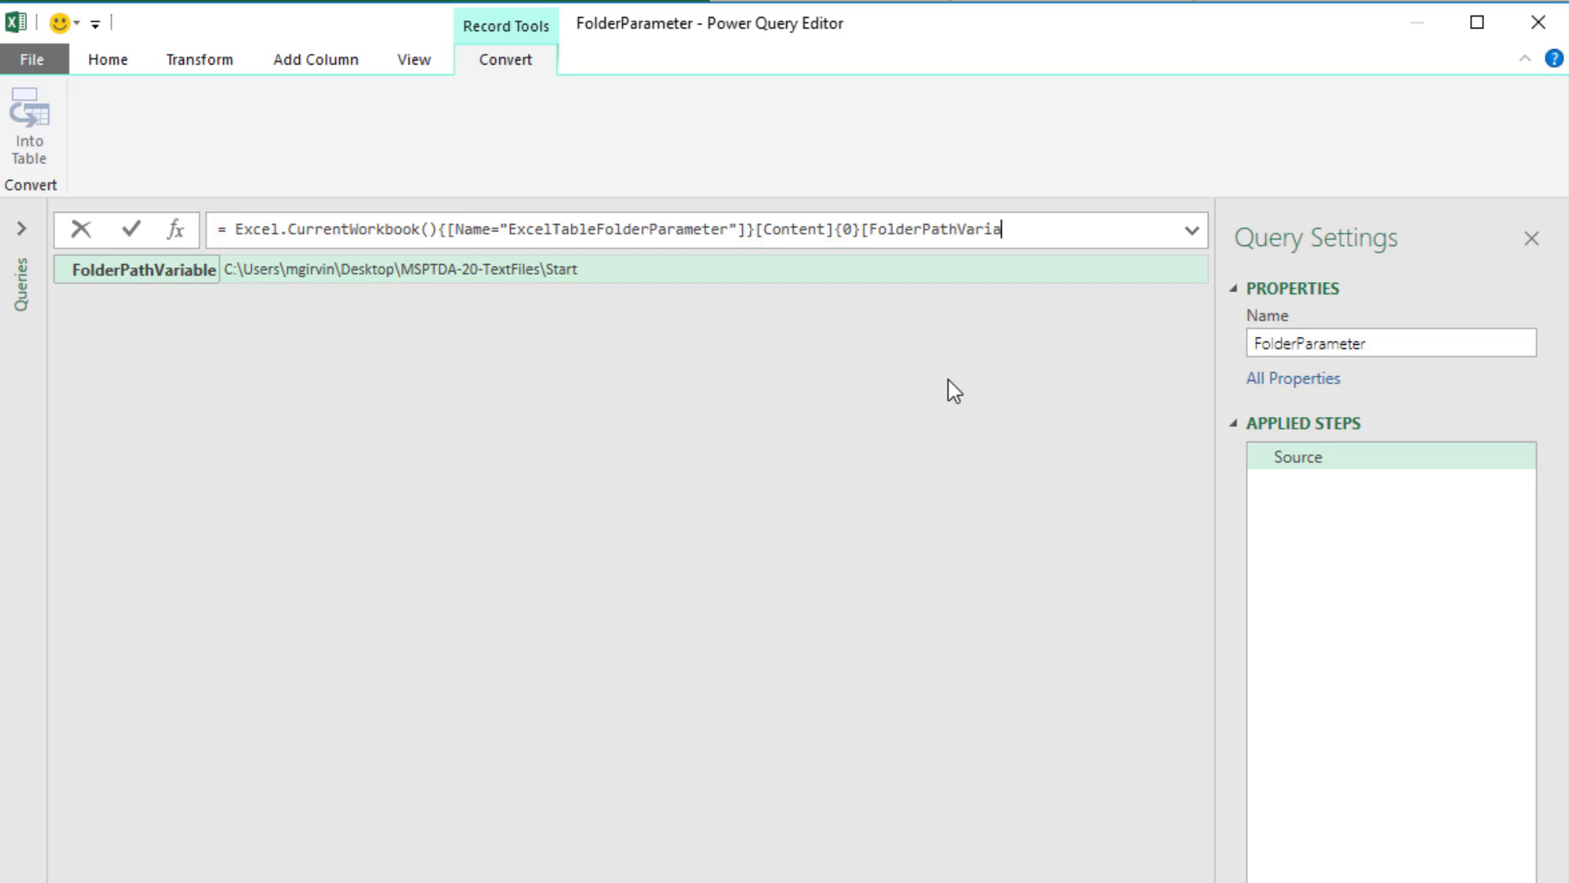
pyautogui.write('le]')
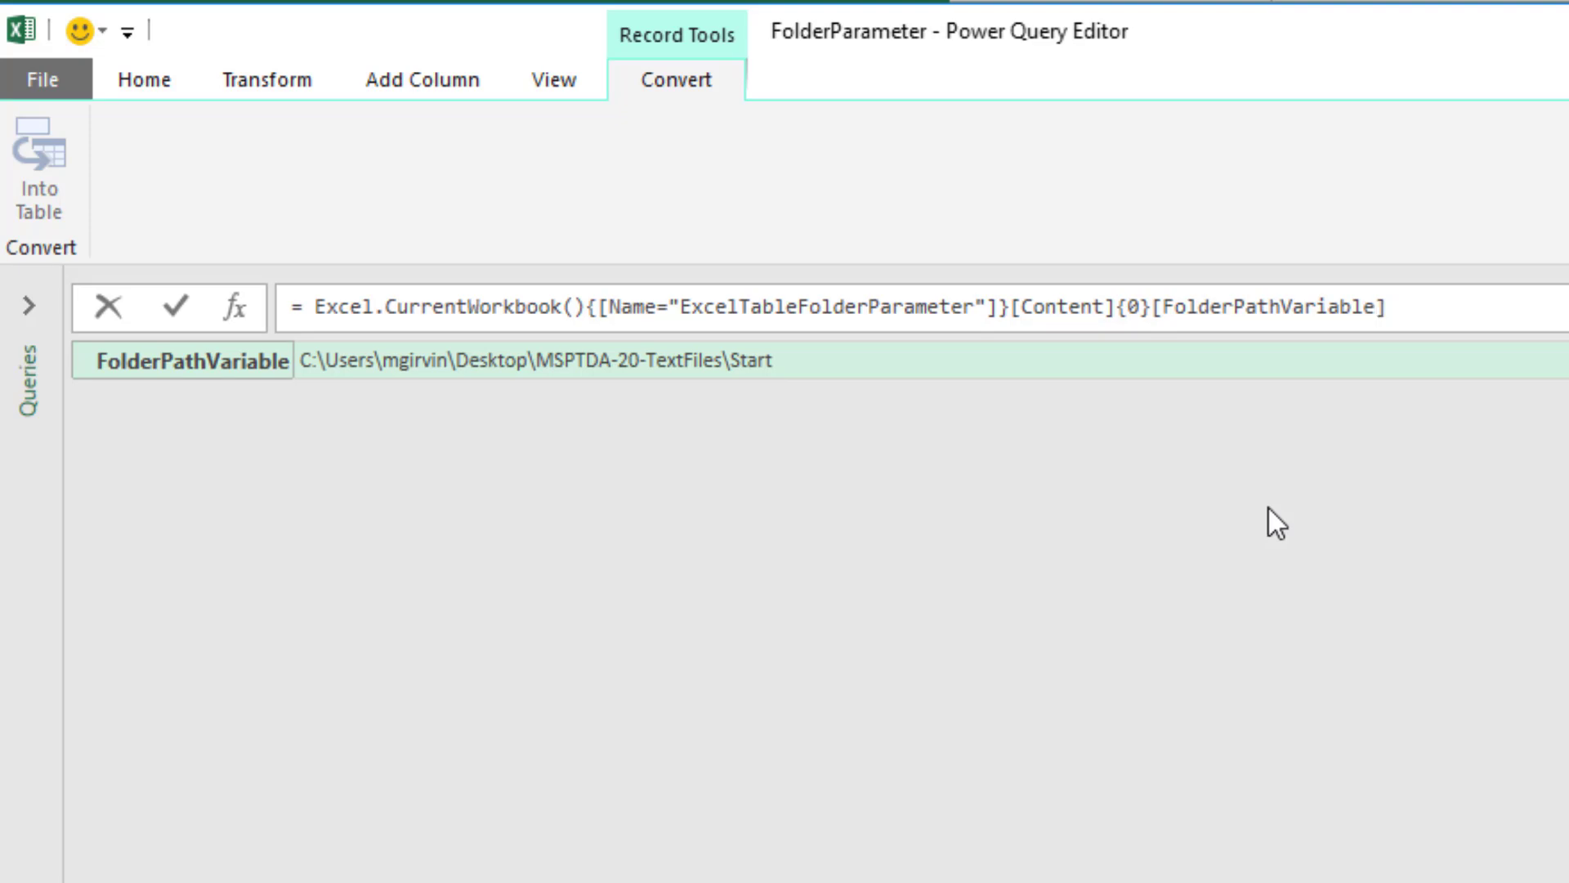
pyautogui.press('Return')
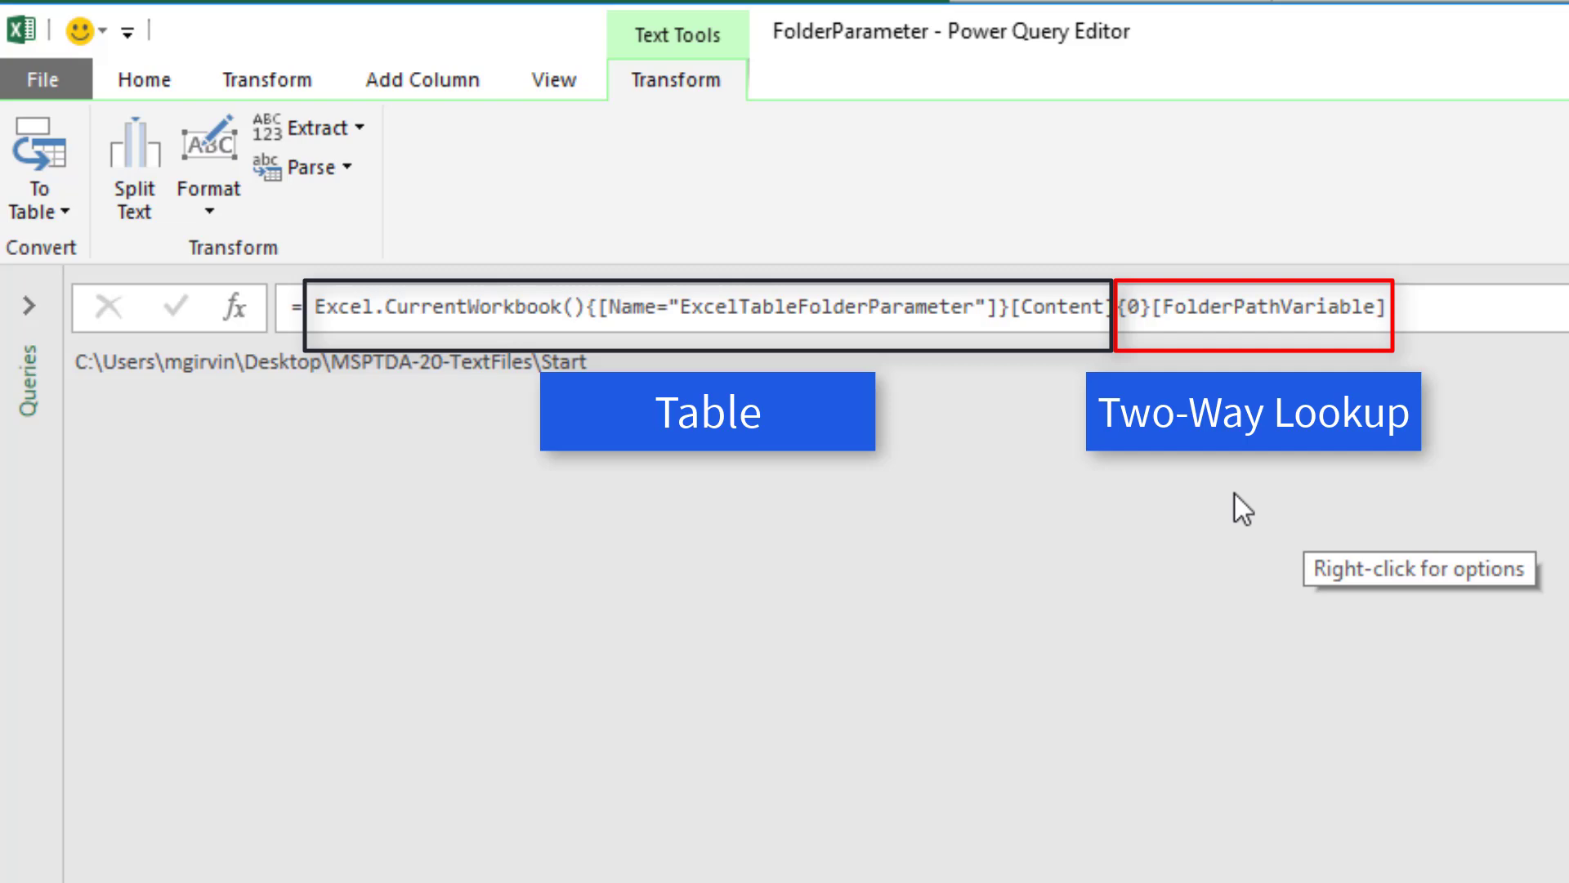
# - Wrap the Source formula in Folder.Files() so it lists JanAccounts.txt with its content and dates
pyautogui.click(317, 309)
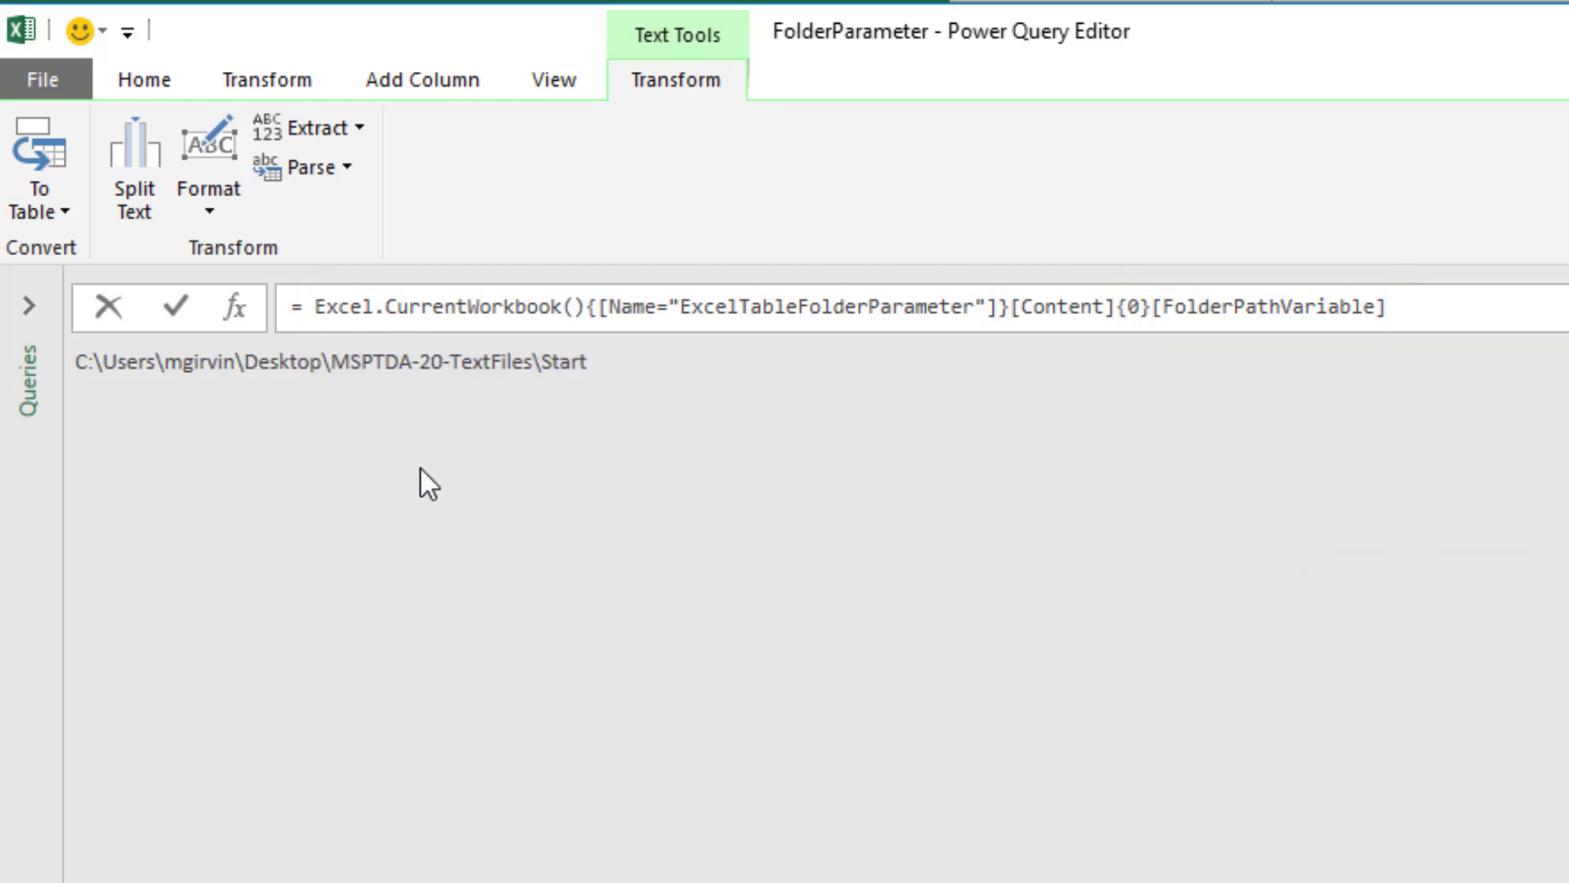
pyautogui.write('Fold')
pyautogui.write('er.Files')
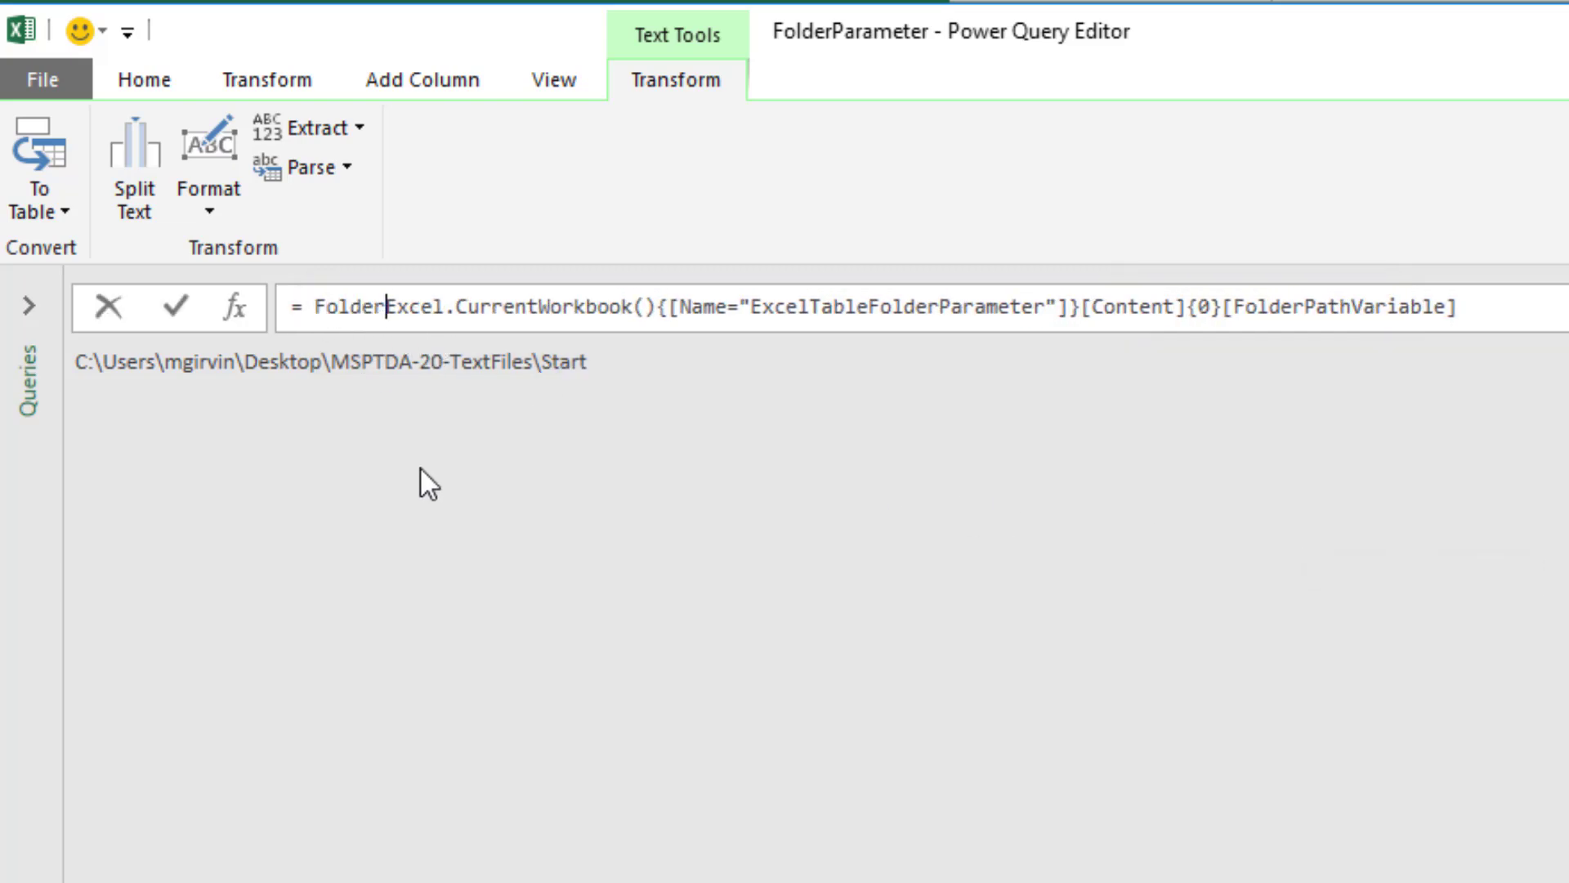
pyautogui.write('(')
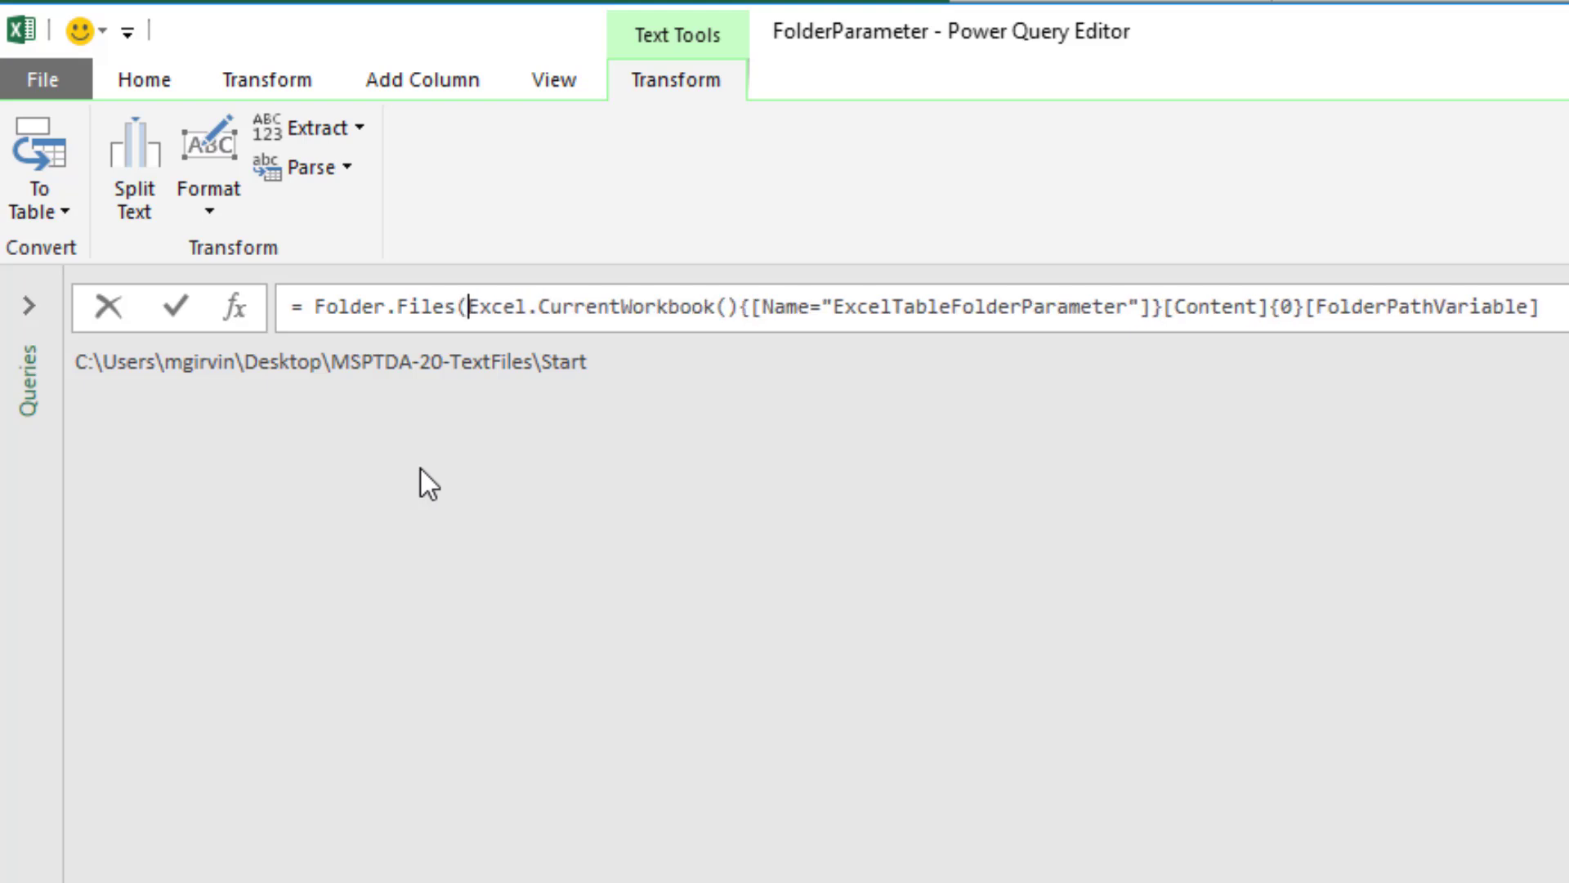
pyautogui.write(')')
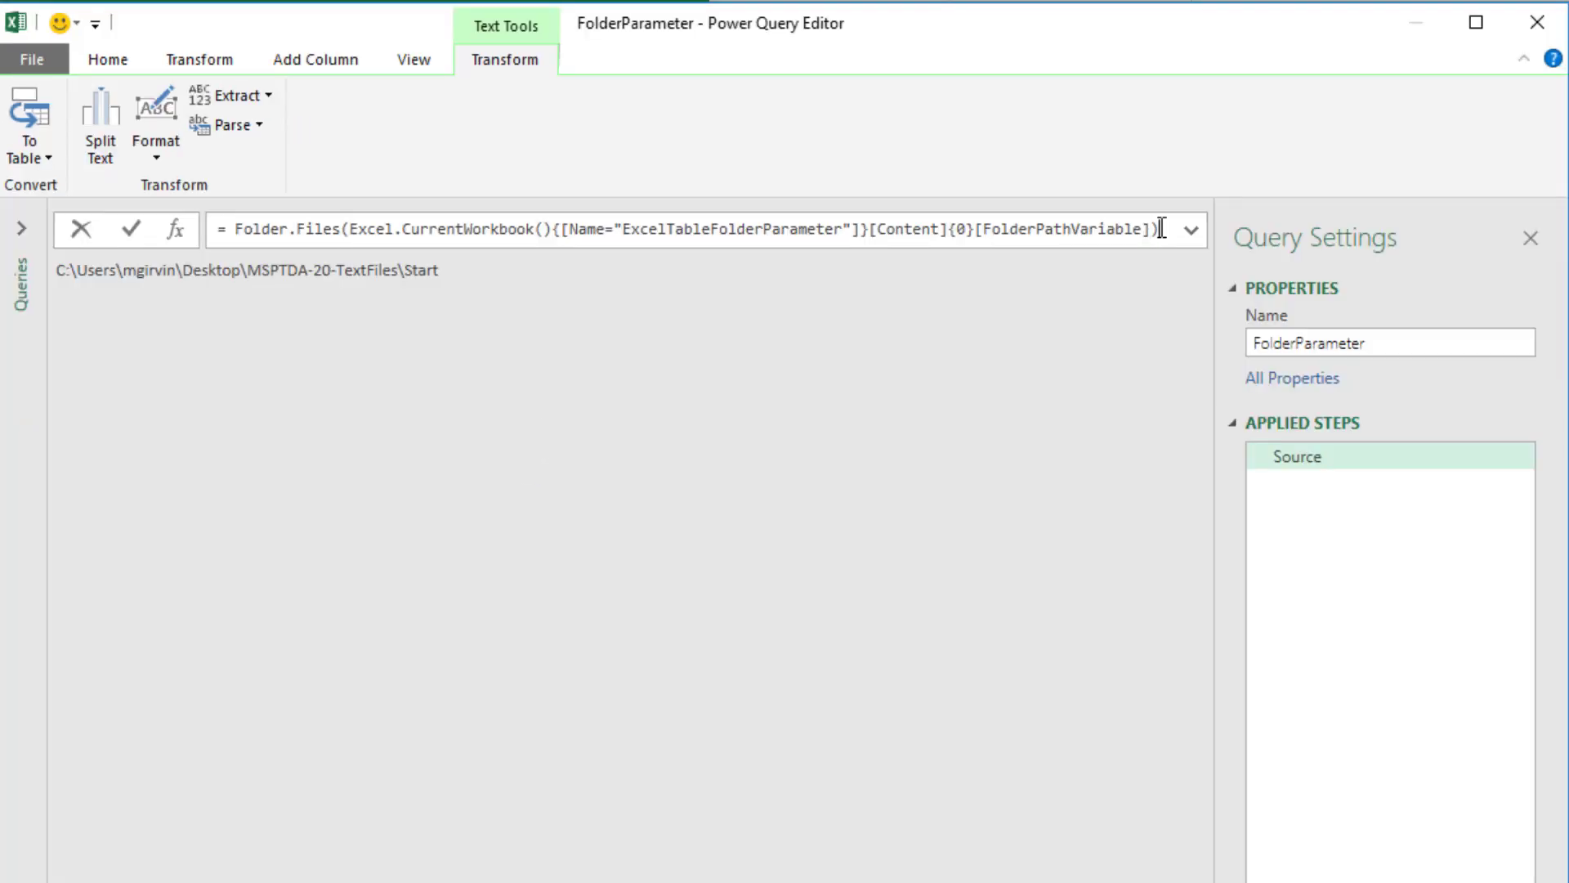
pyautogui.press('Return')
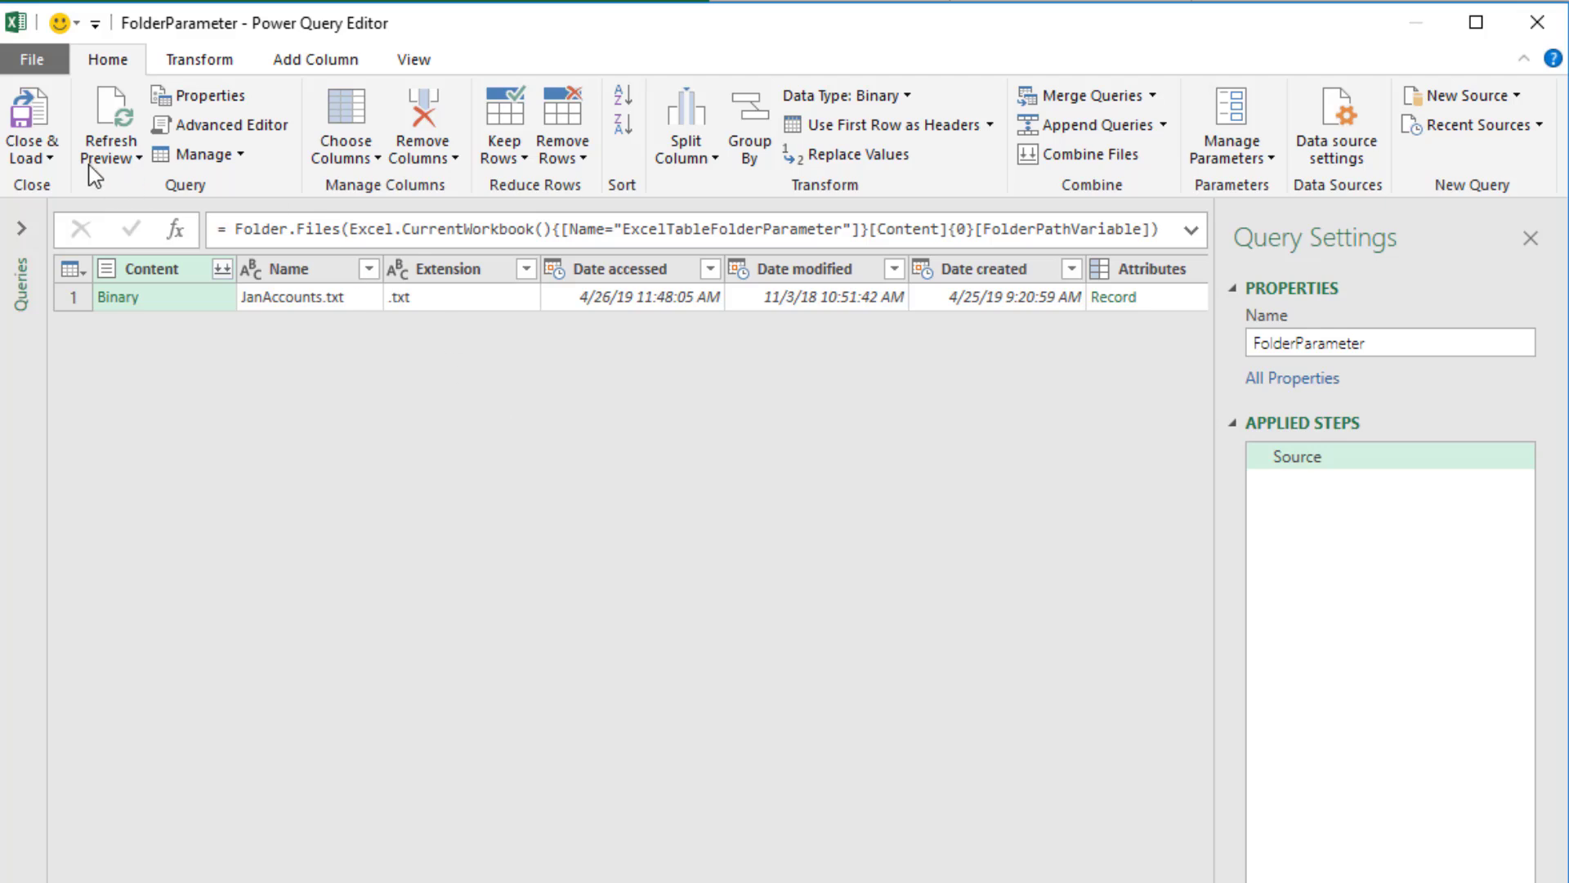
# - Load FolderParameter through Close & Load To with Only Create Connection selected
pyautogui.click(32, 157)
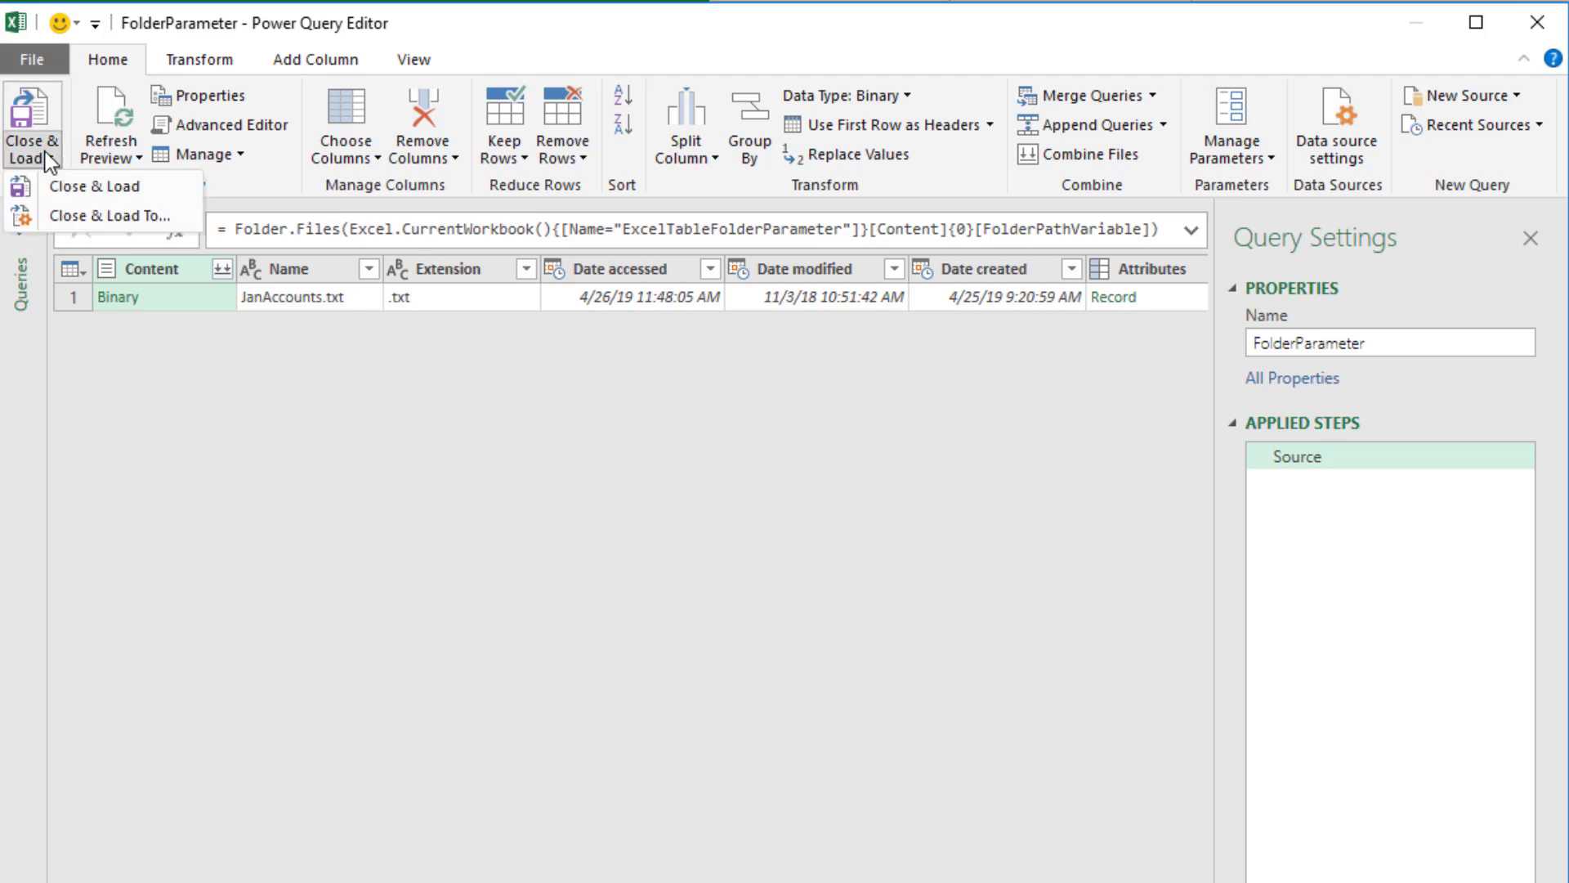
pyautogui.click(72, 217)
pyautogui.click(742, 329)
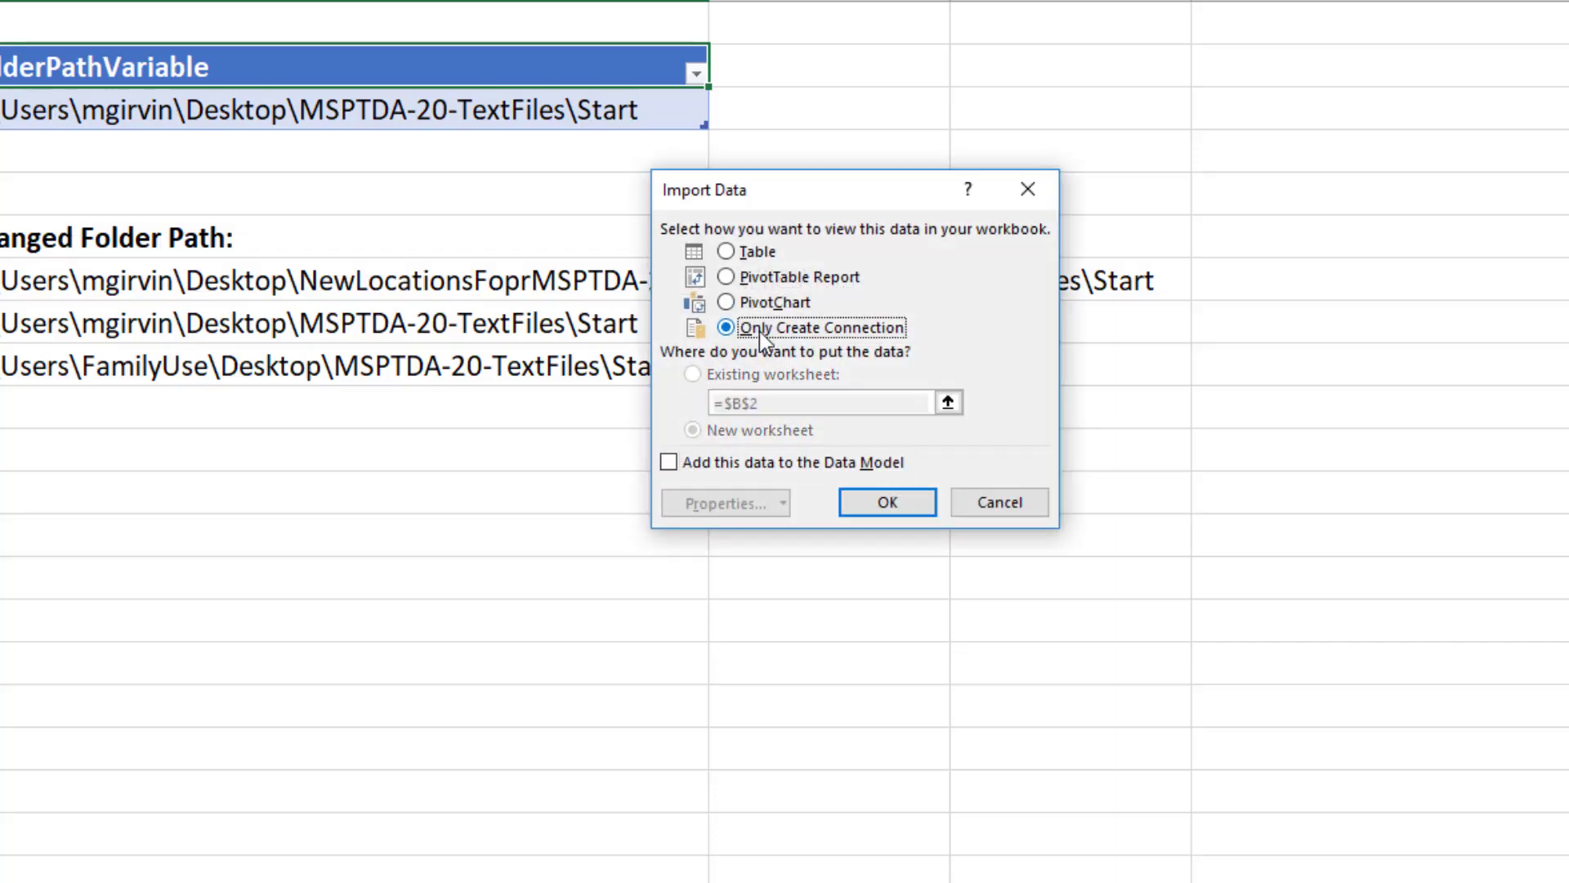
pyautogui.click(904, 503)
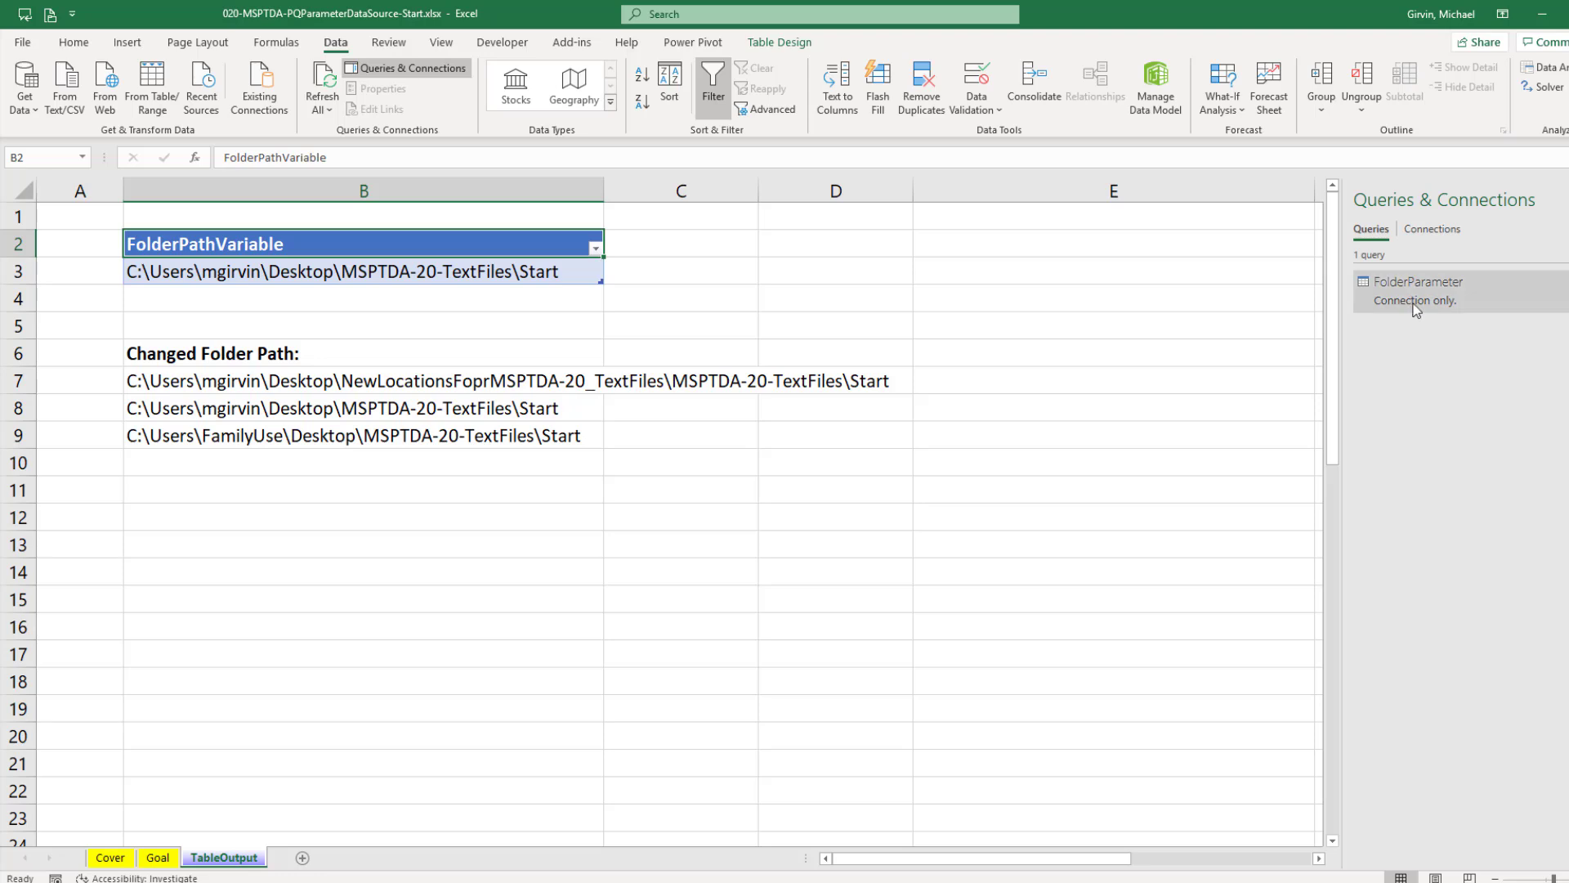
pyautogui.moveTo(1416, 309)
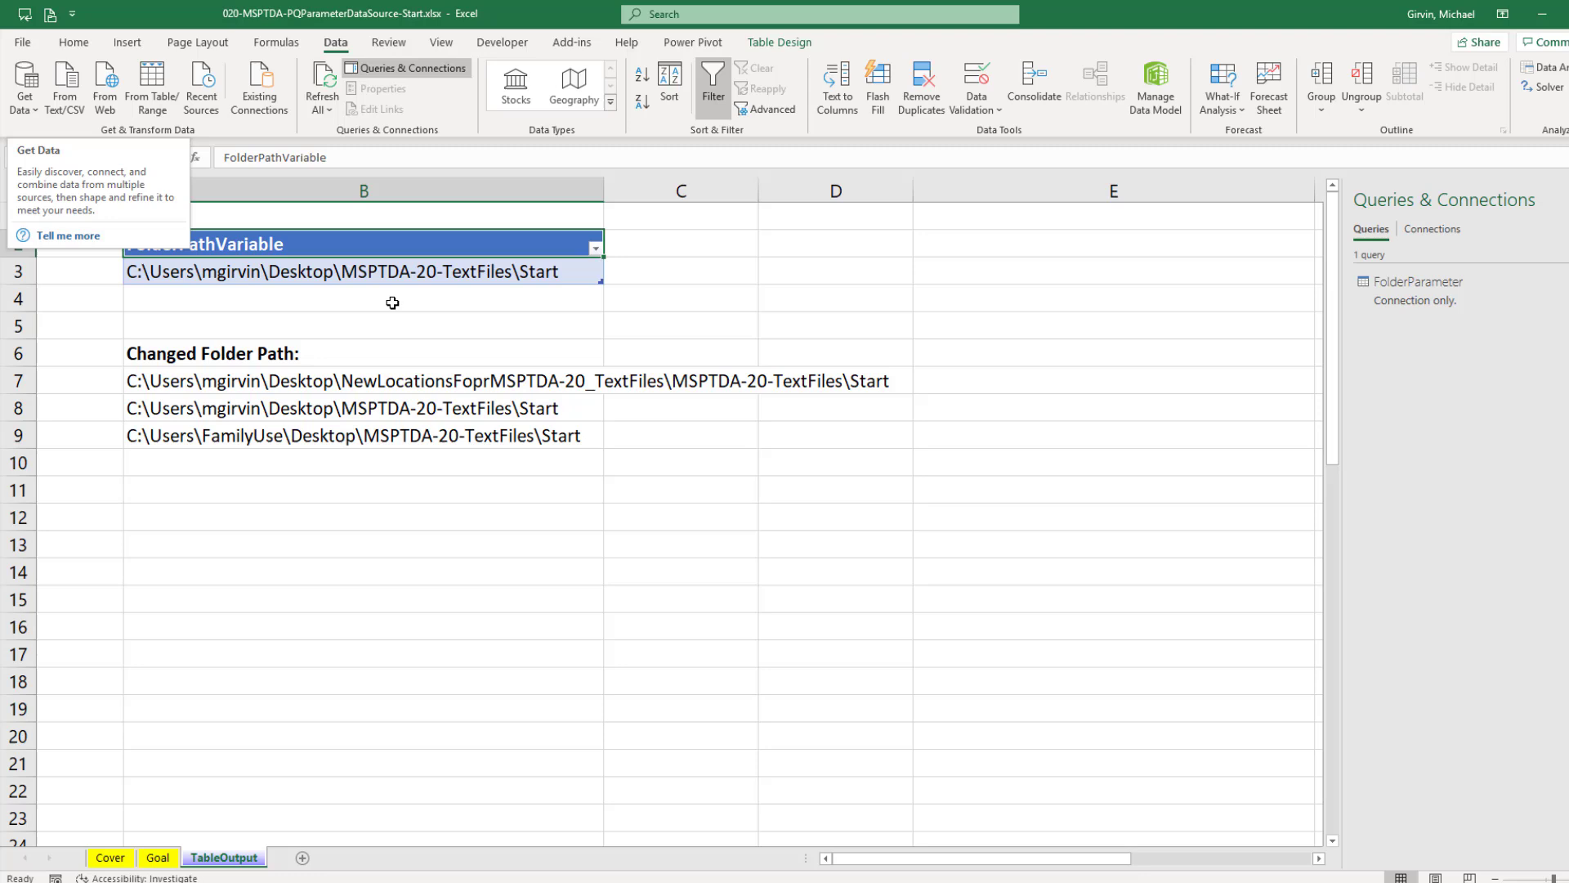
# - Reopen the editor and create a Reference query from FolderParameter
pyautogui.doubleClick(1413, 301)
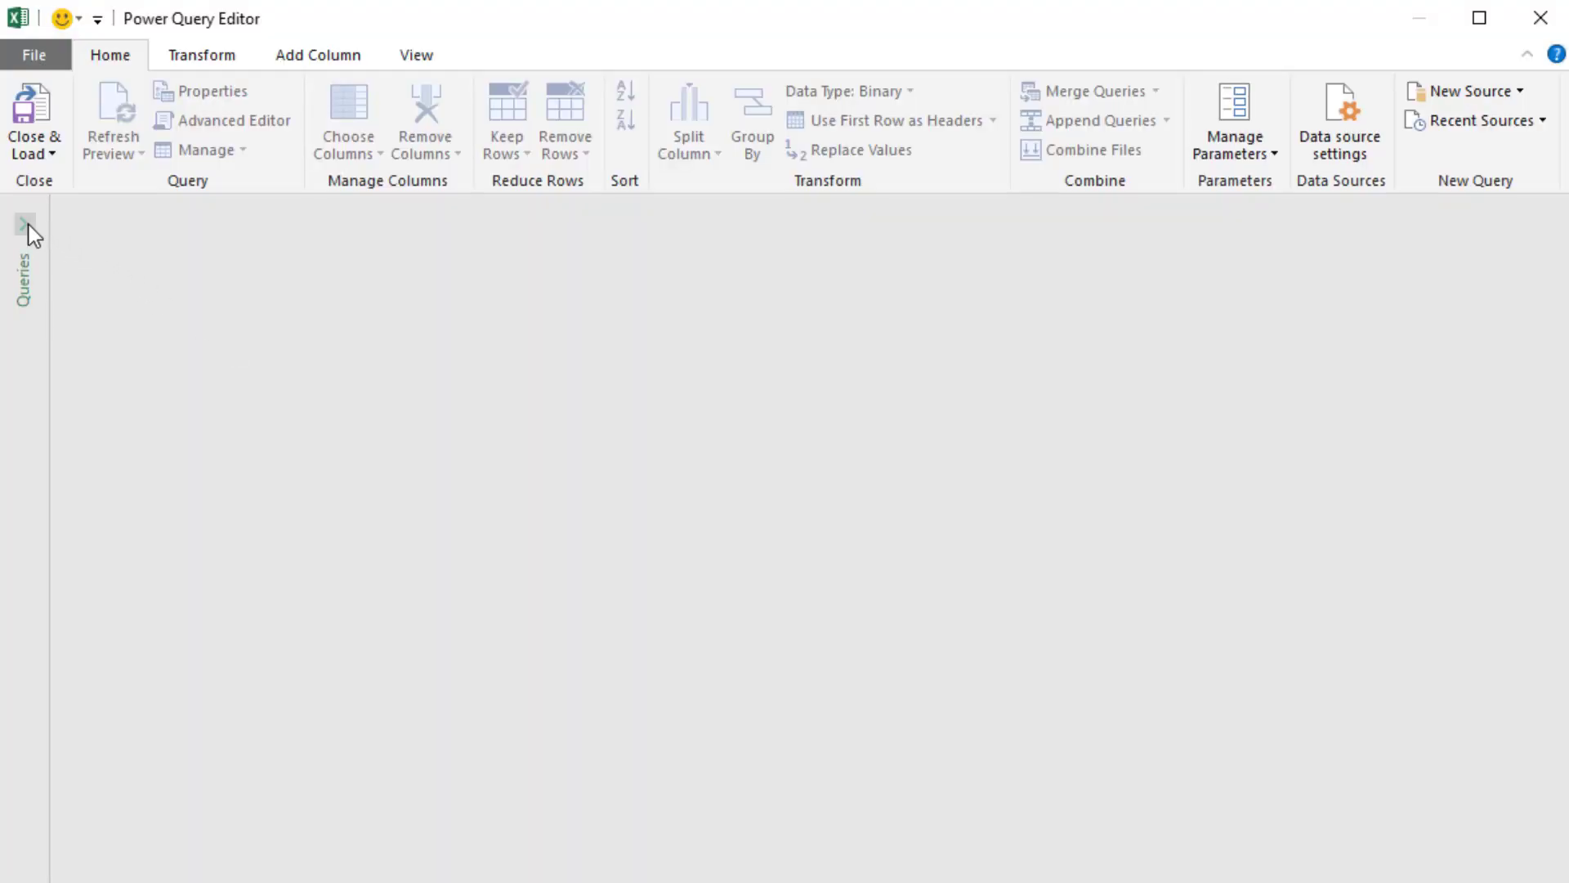
pyautogui.click(26, 223)
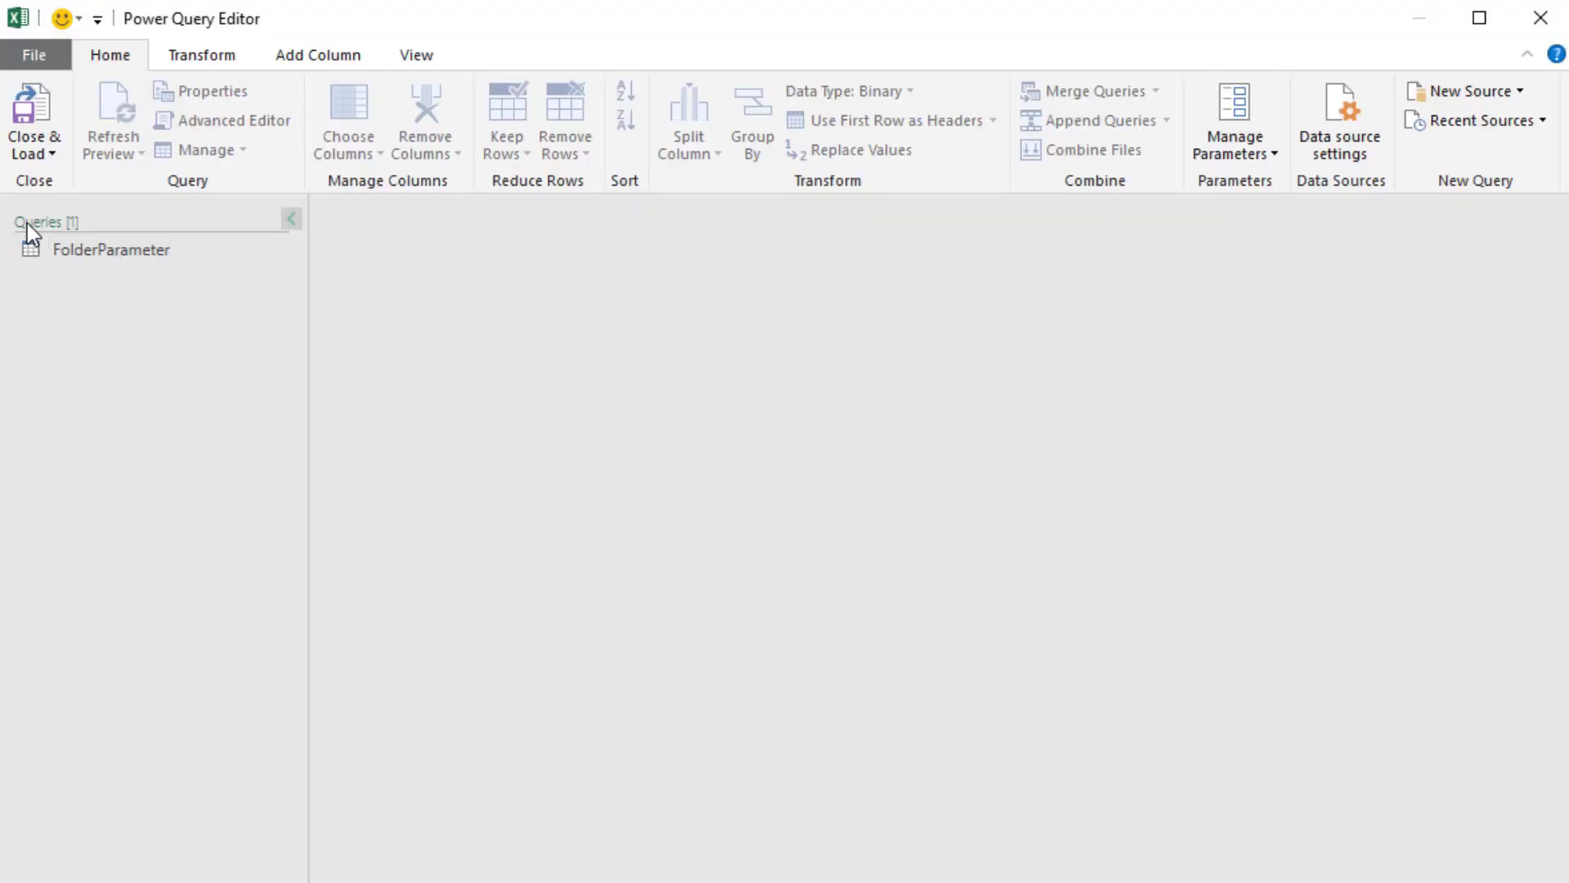
pyautogui.rightClick(80, 248)
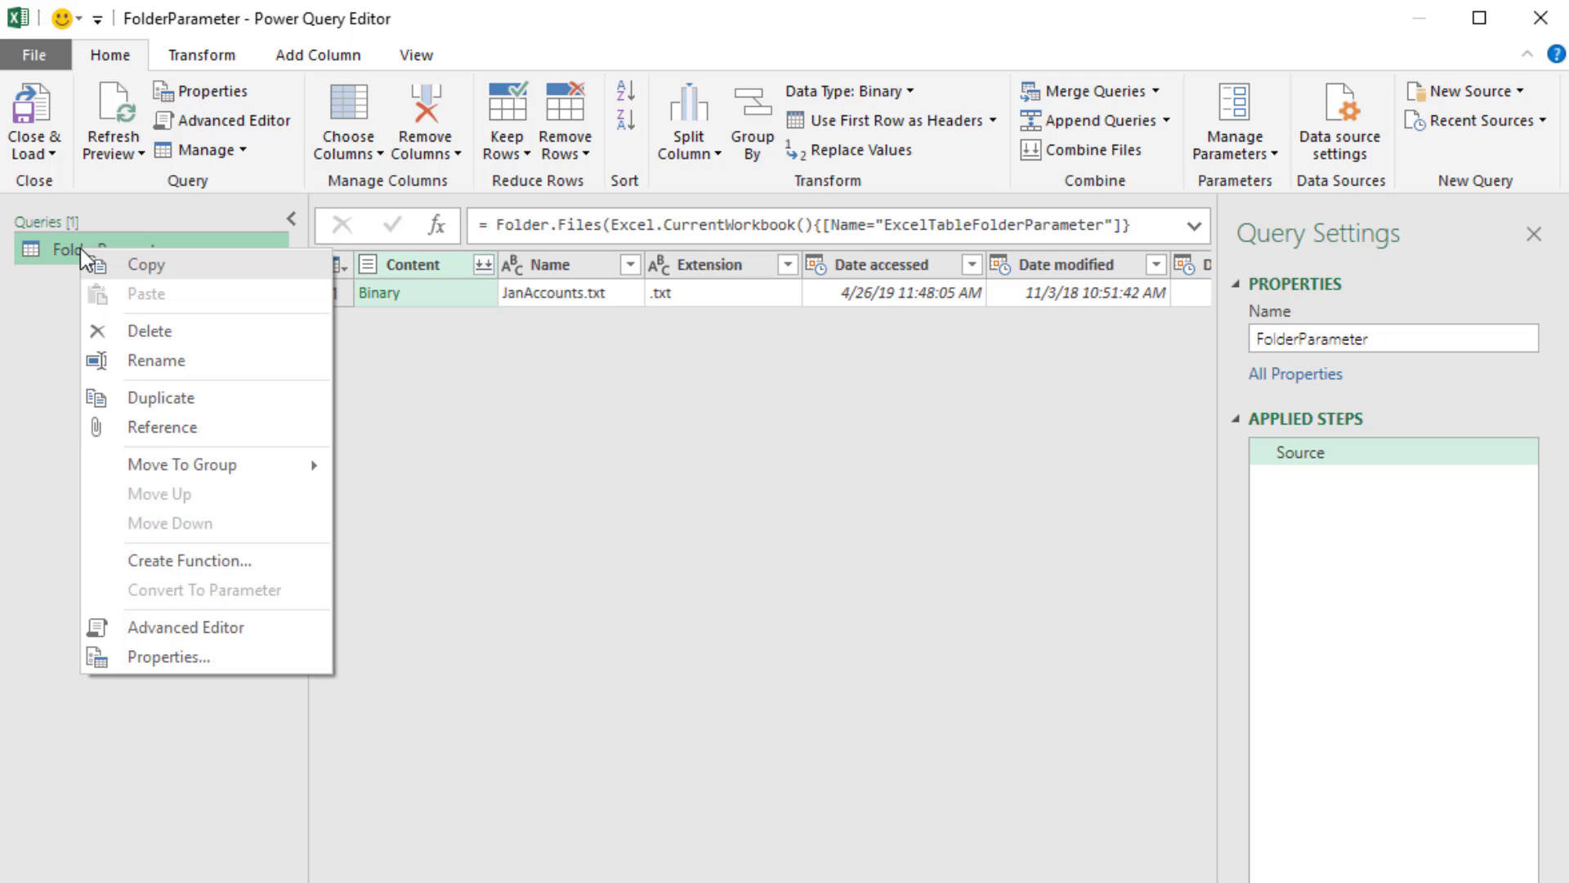
pyautogui.click(164, 427)
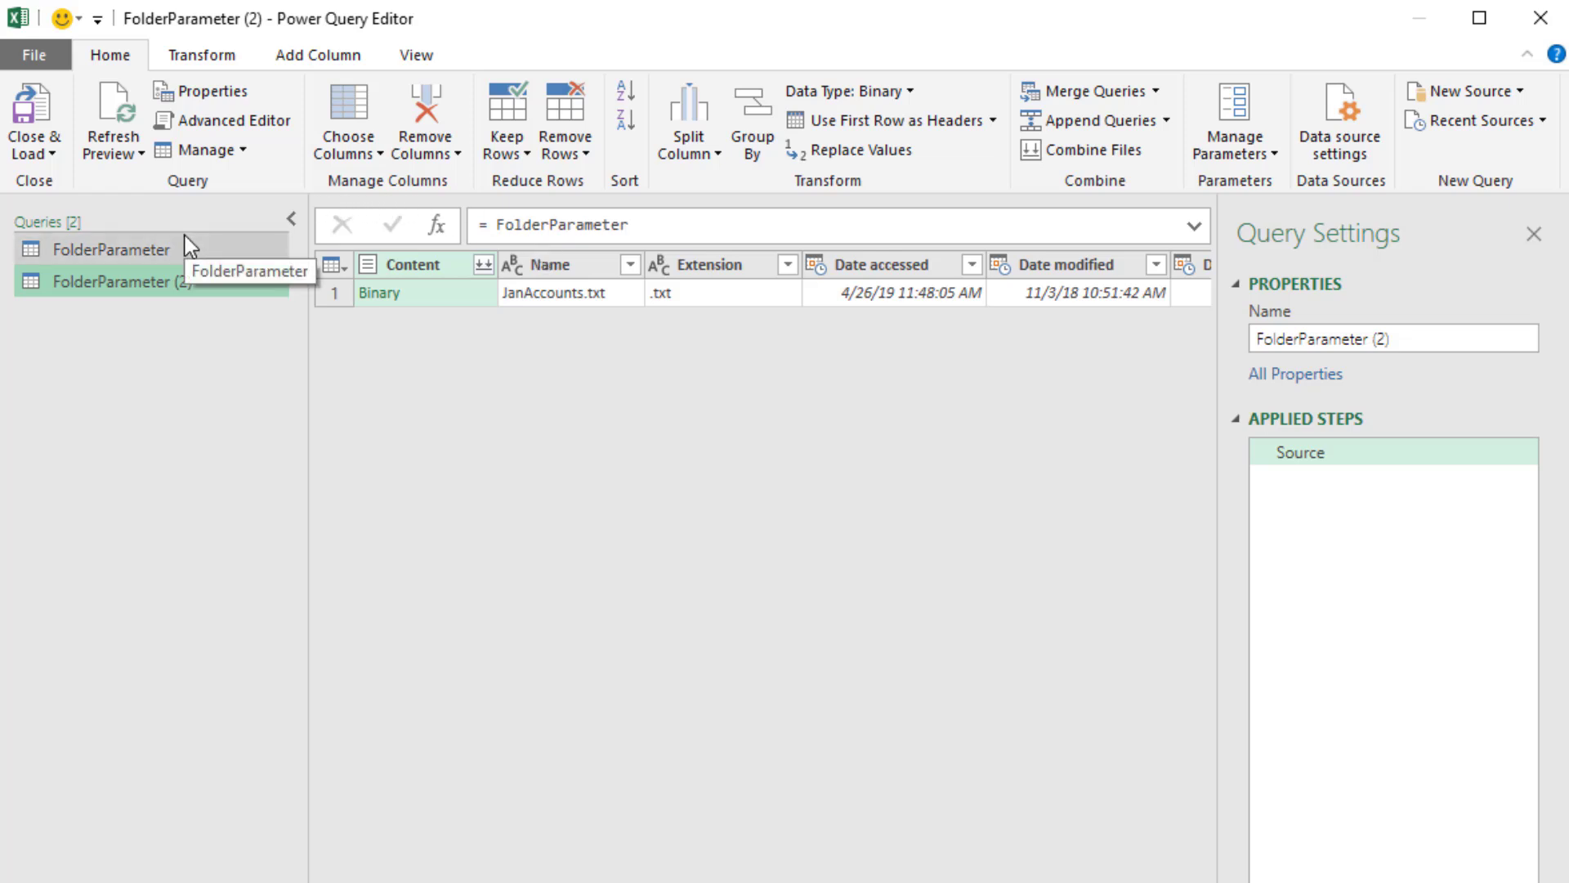
# - Rename the new reference query to AllTextFiles
pyautogui.moveTo(1439, 352); pyautogui.dragTo(1076, 335)
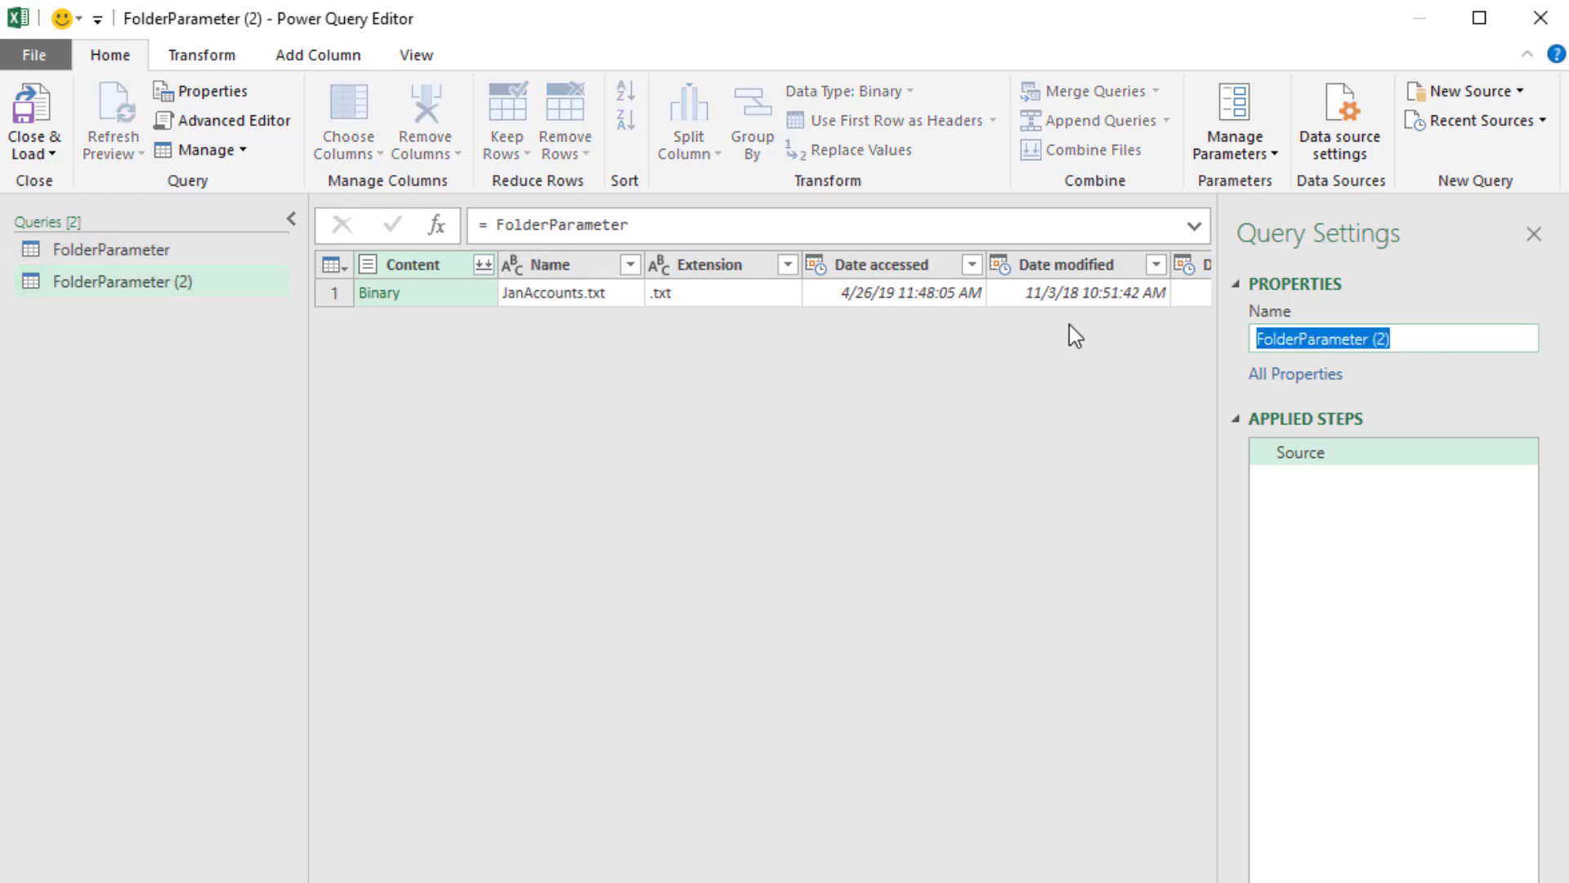
pyautogui.write('AllTextFiles')
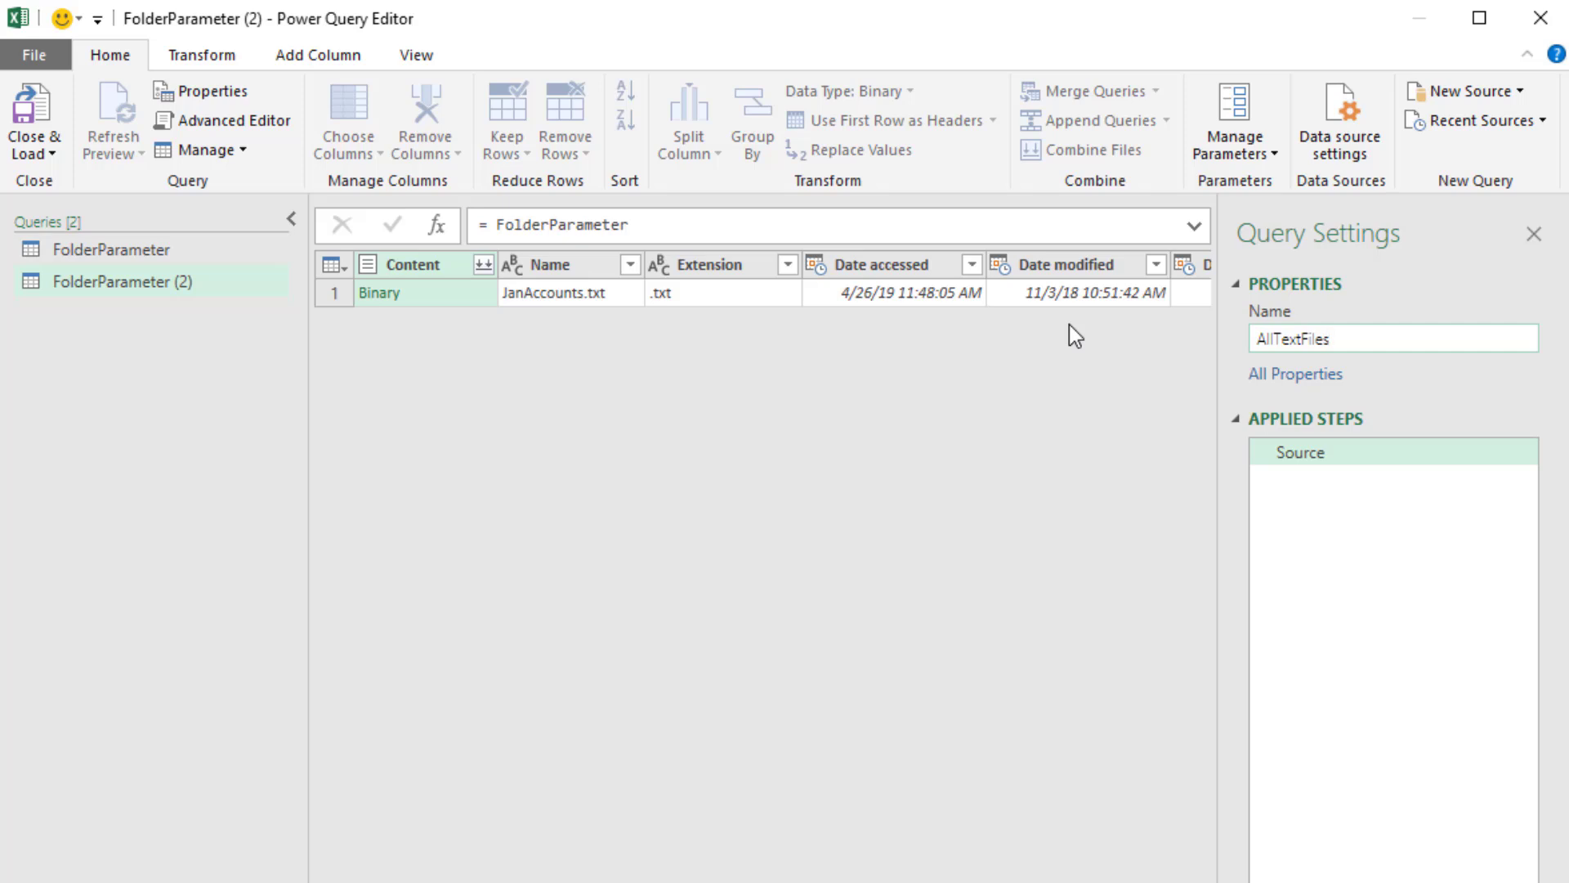
pyautogui.press('Return')
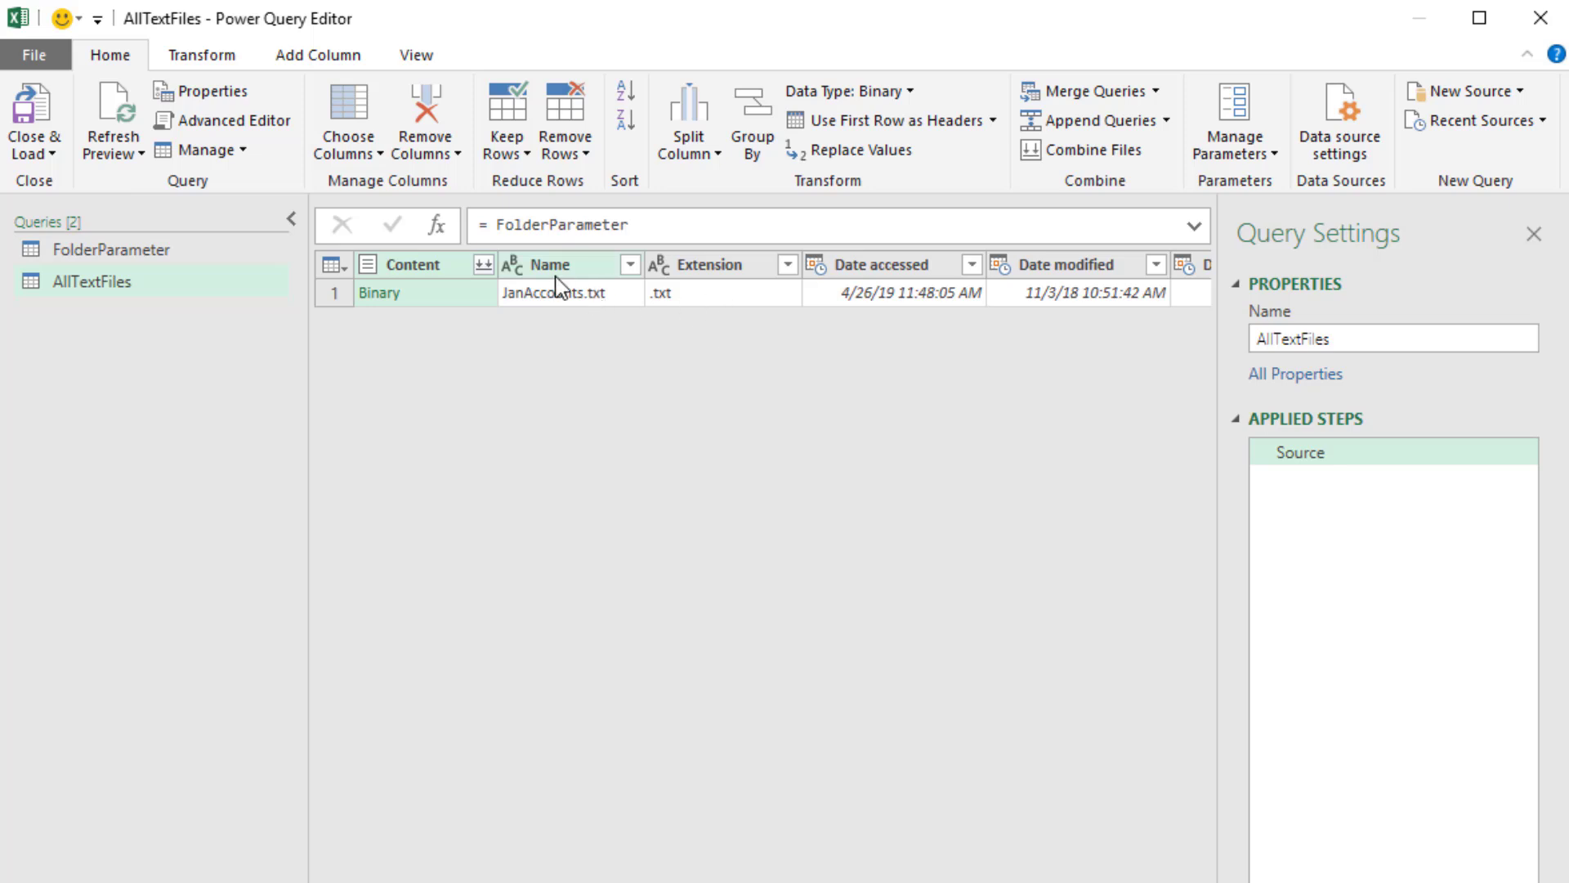
# - Remove all columns except Content, then Combine Files with the default settings
pyautogui.rightClick(426, 276)
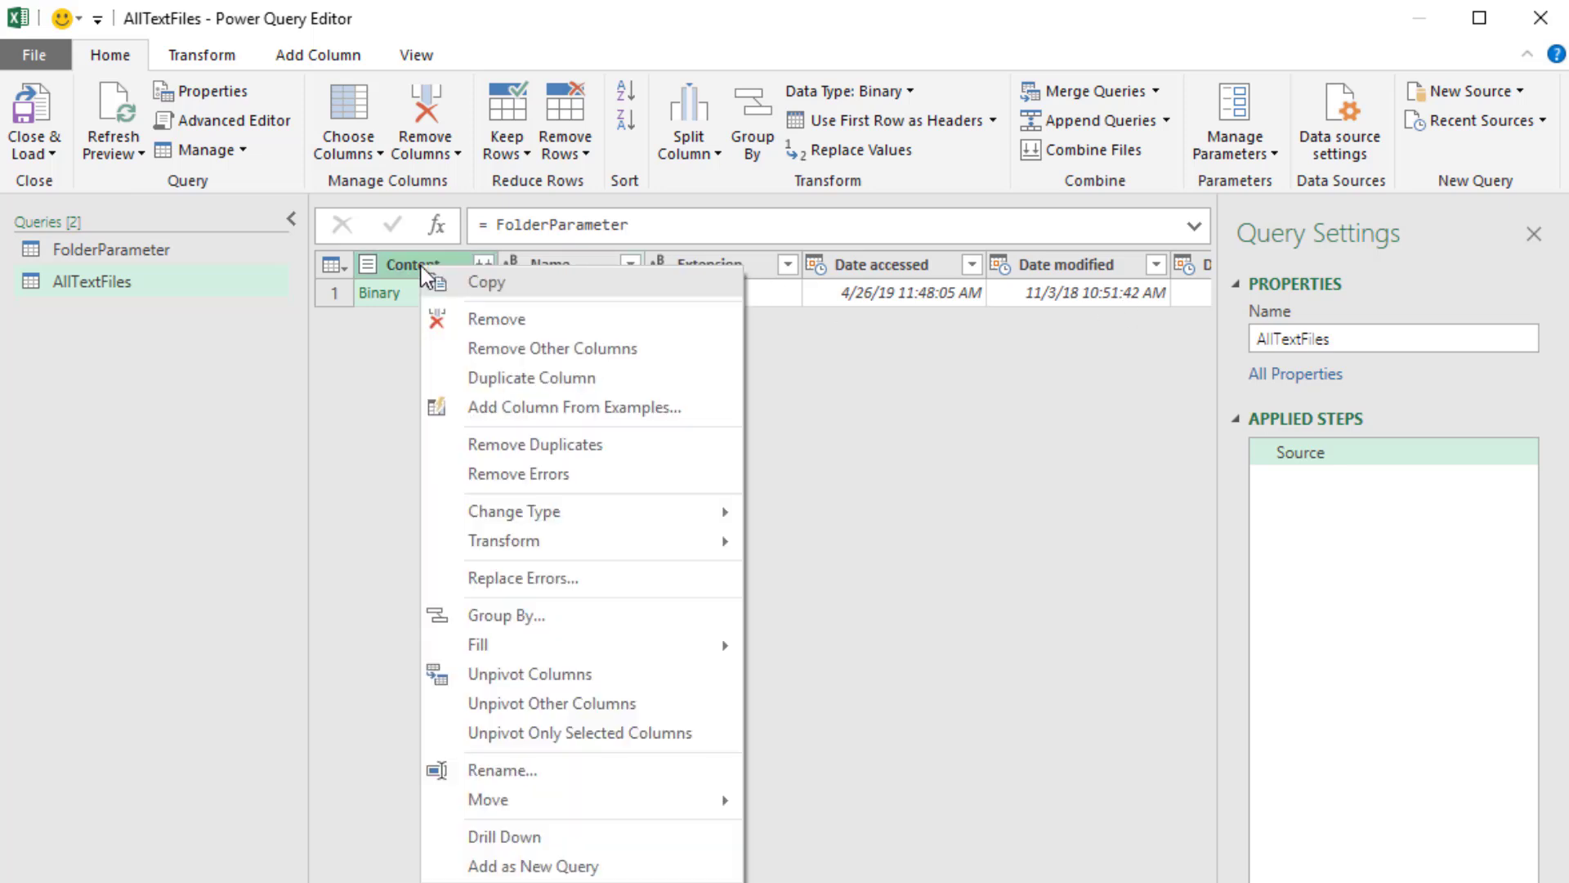
pyautogui.click(532, 348)
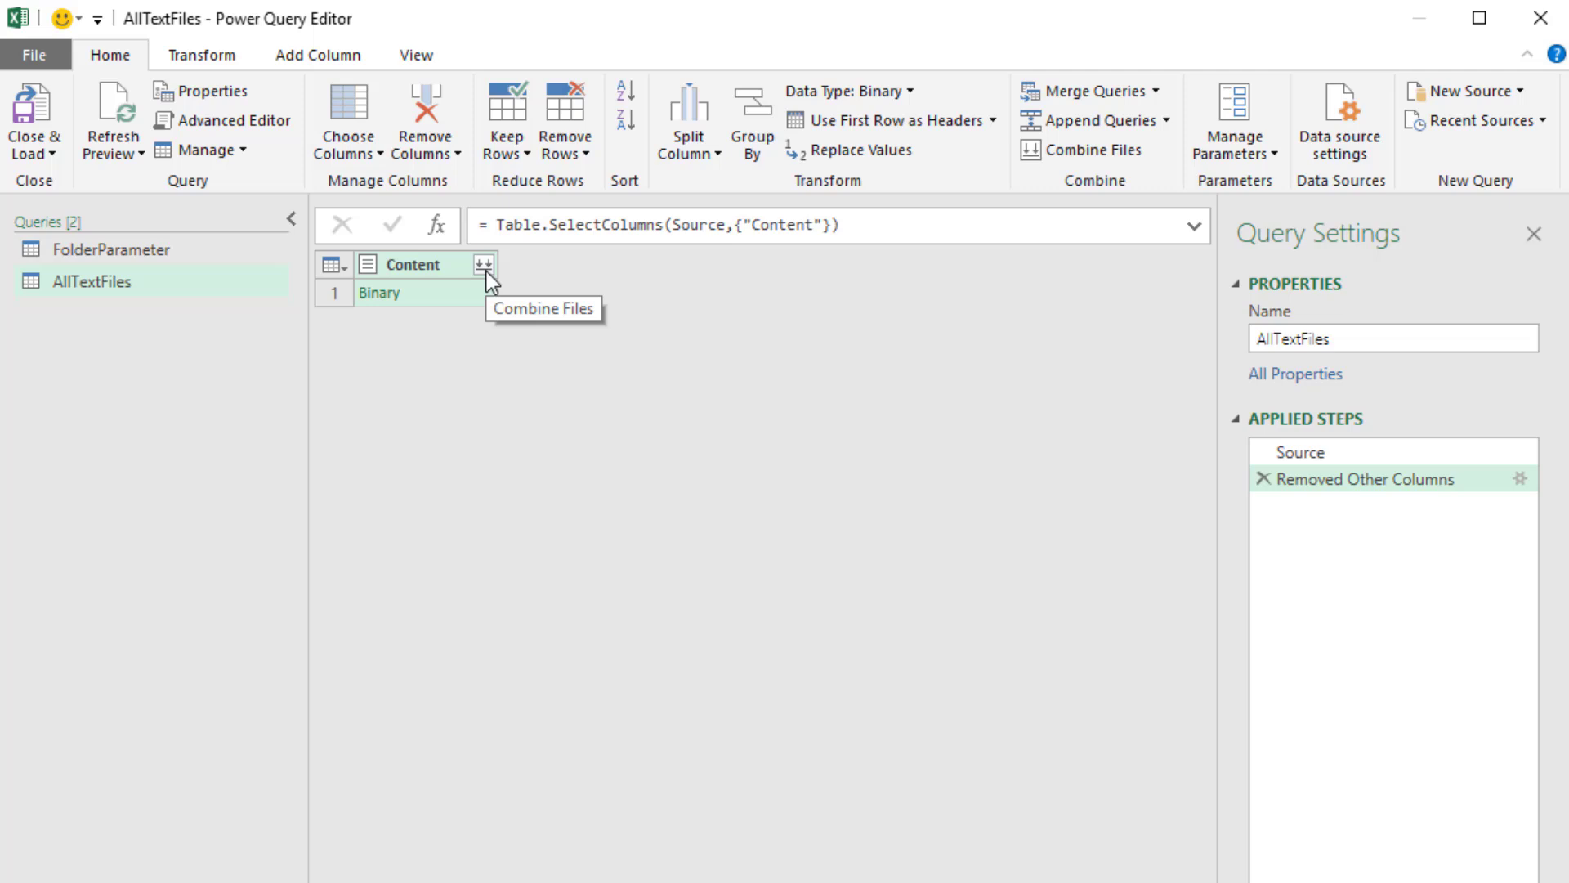
pyautogui.click(484, 265)
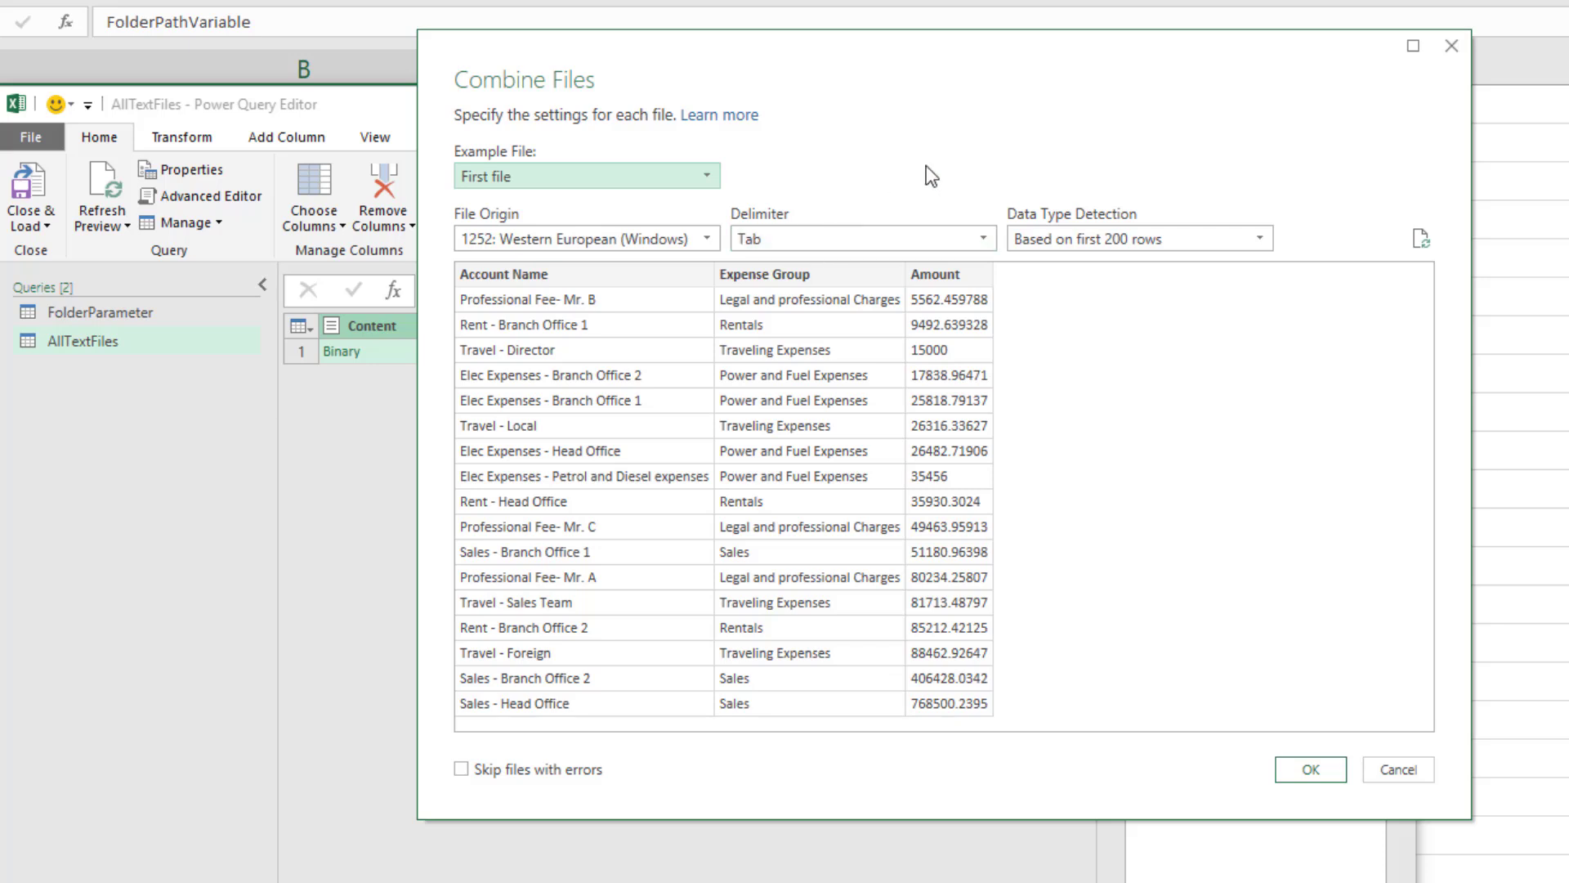
pyautogui.click(1311, 769)
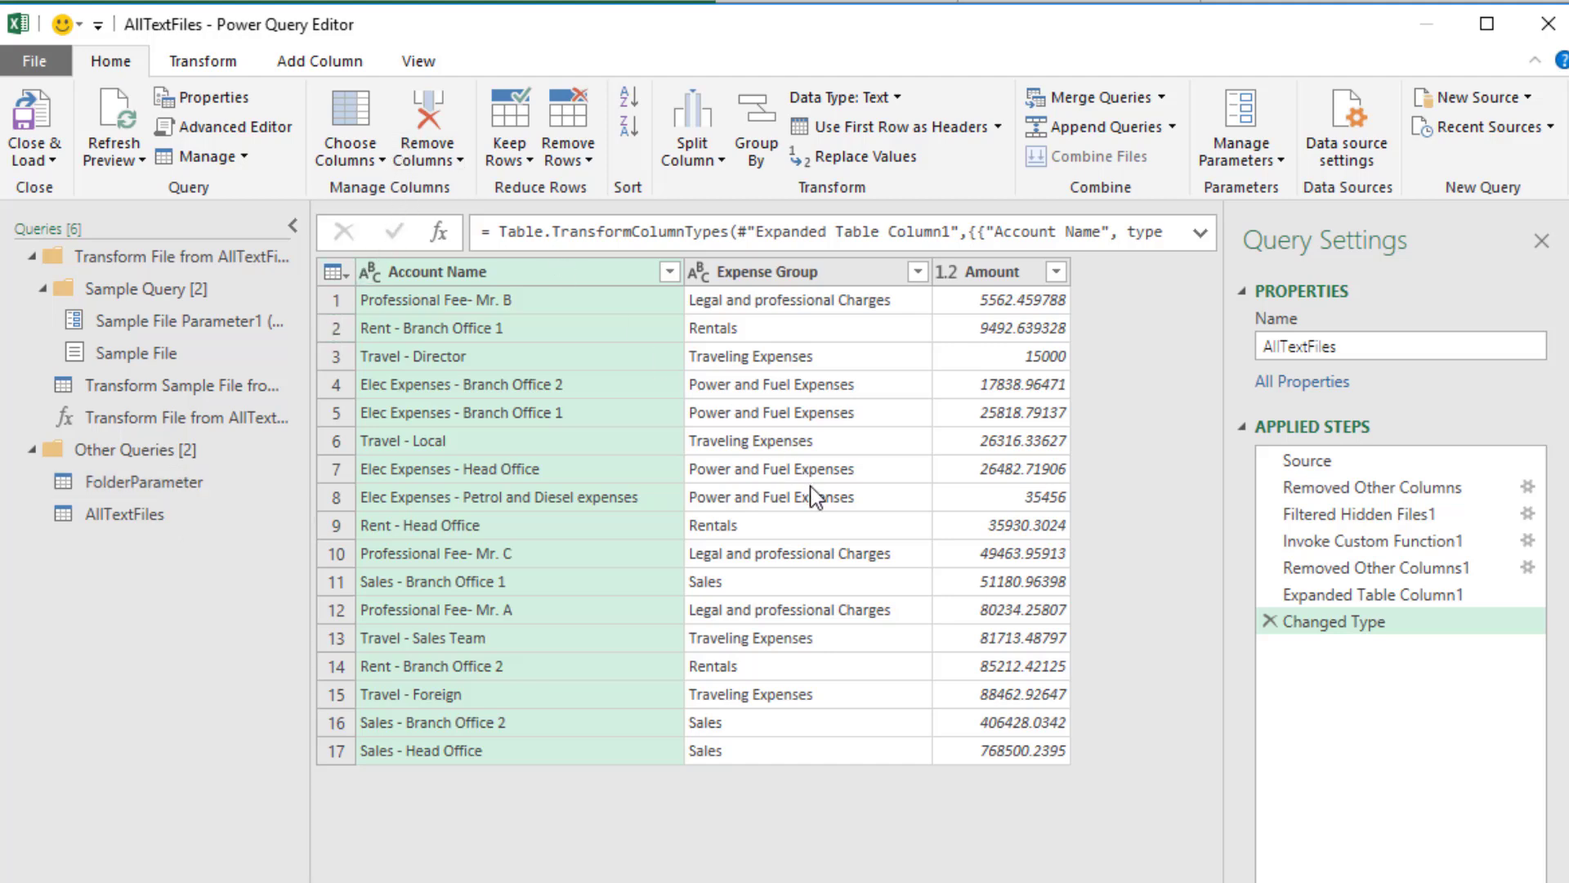
pyautogui.click(146, 354)
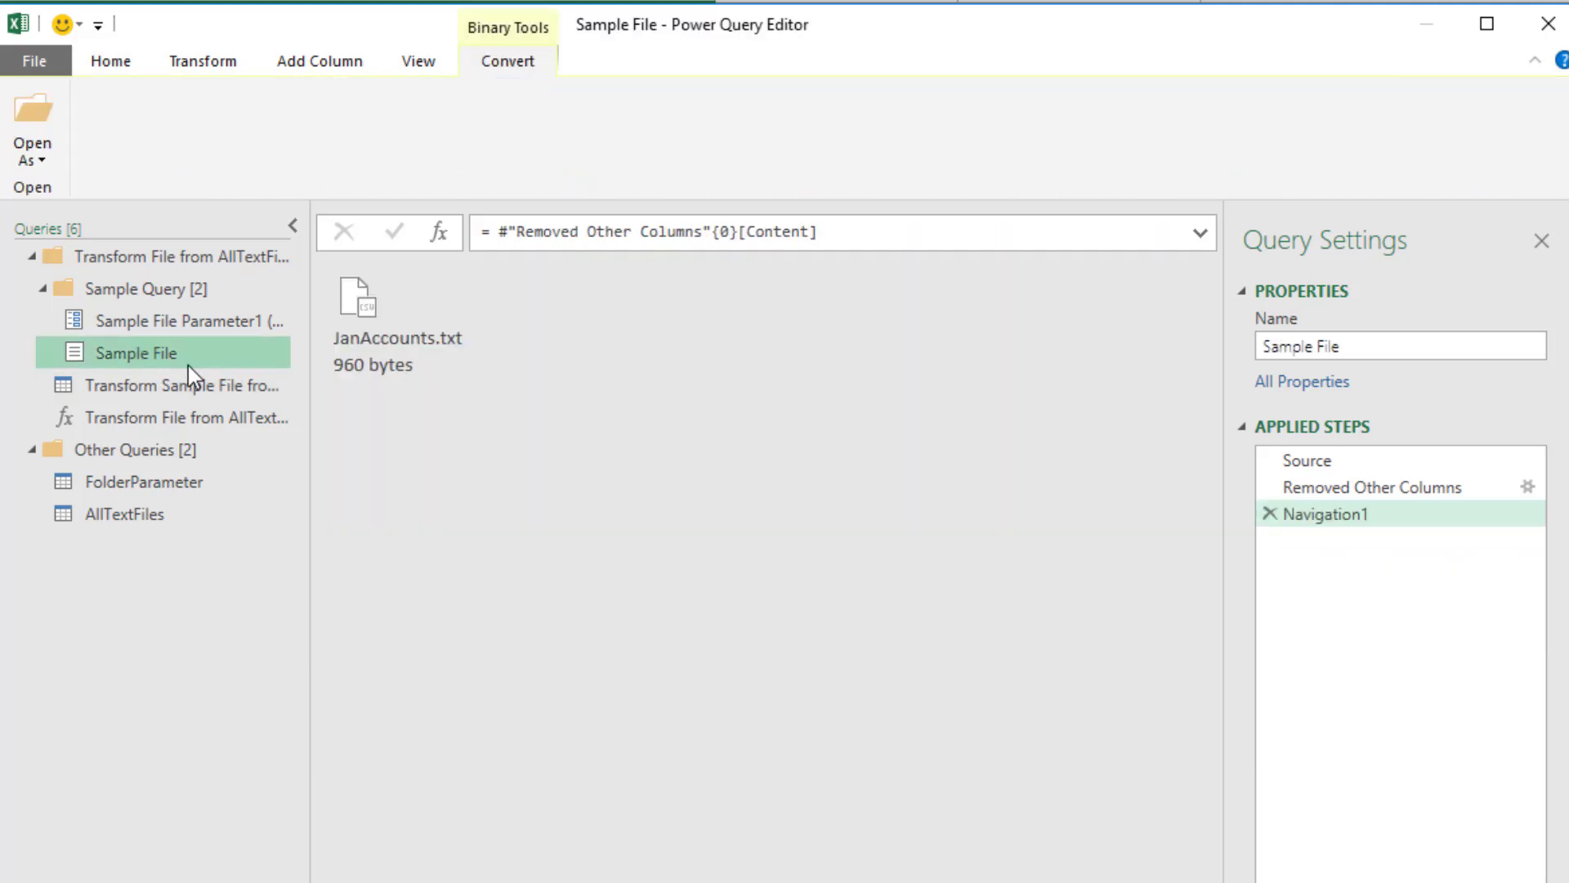
pyautogui.click(1280, 464)
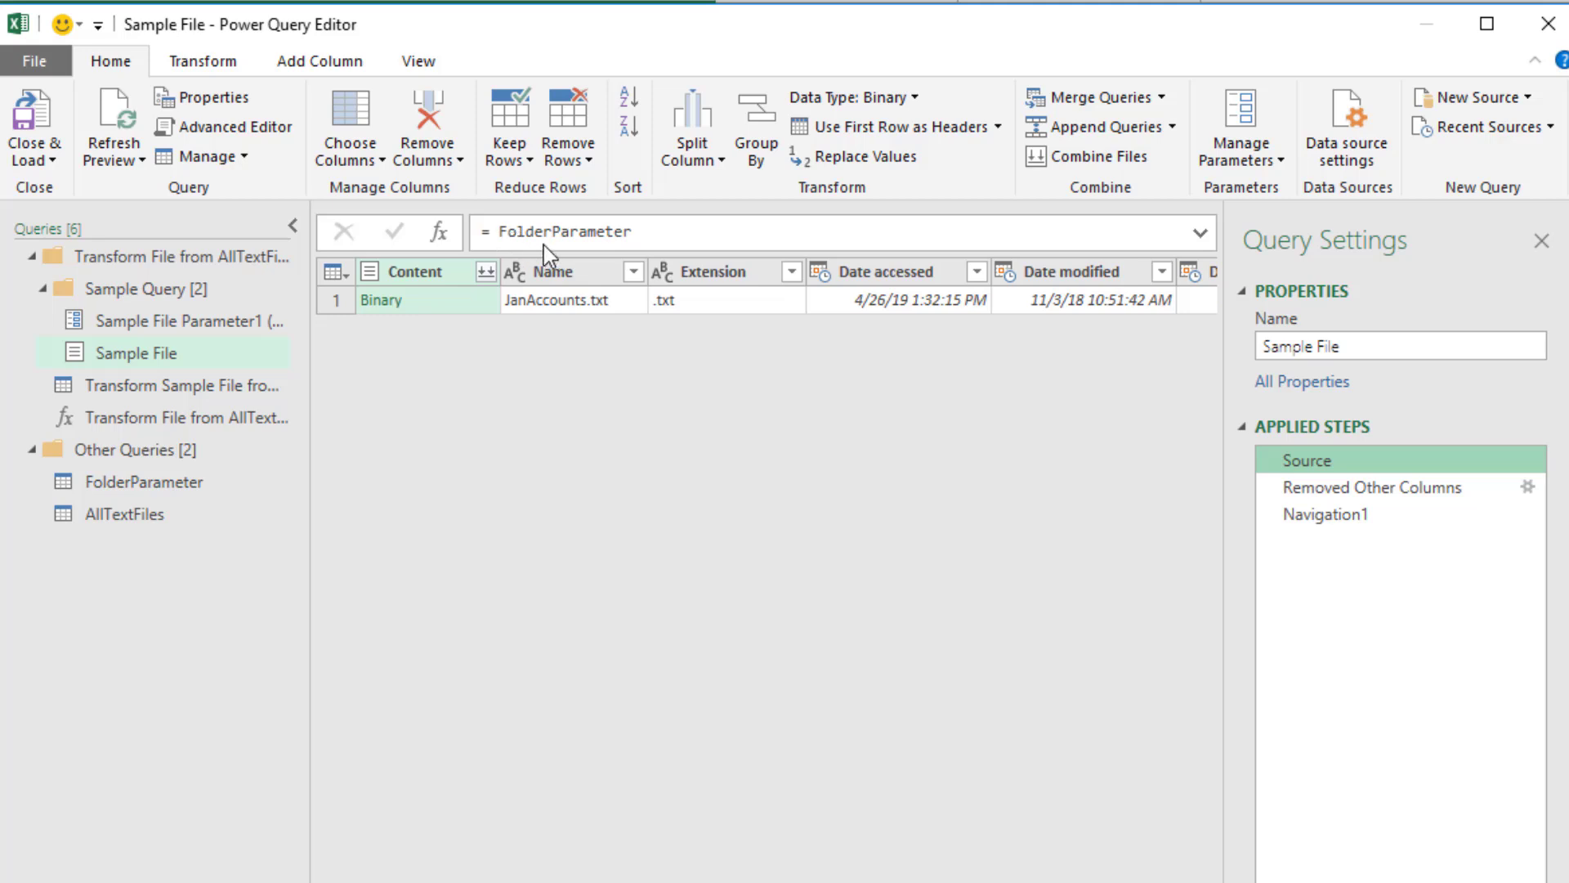
pyautogui.click(123, 323)
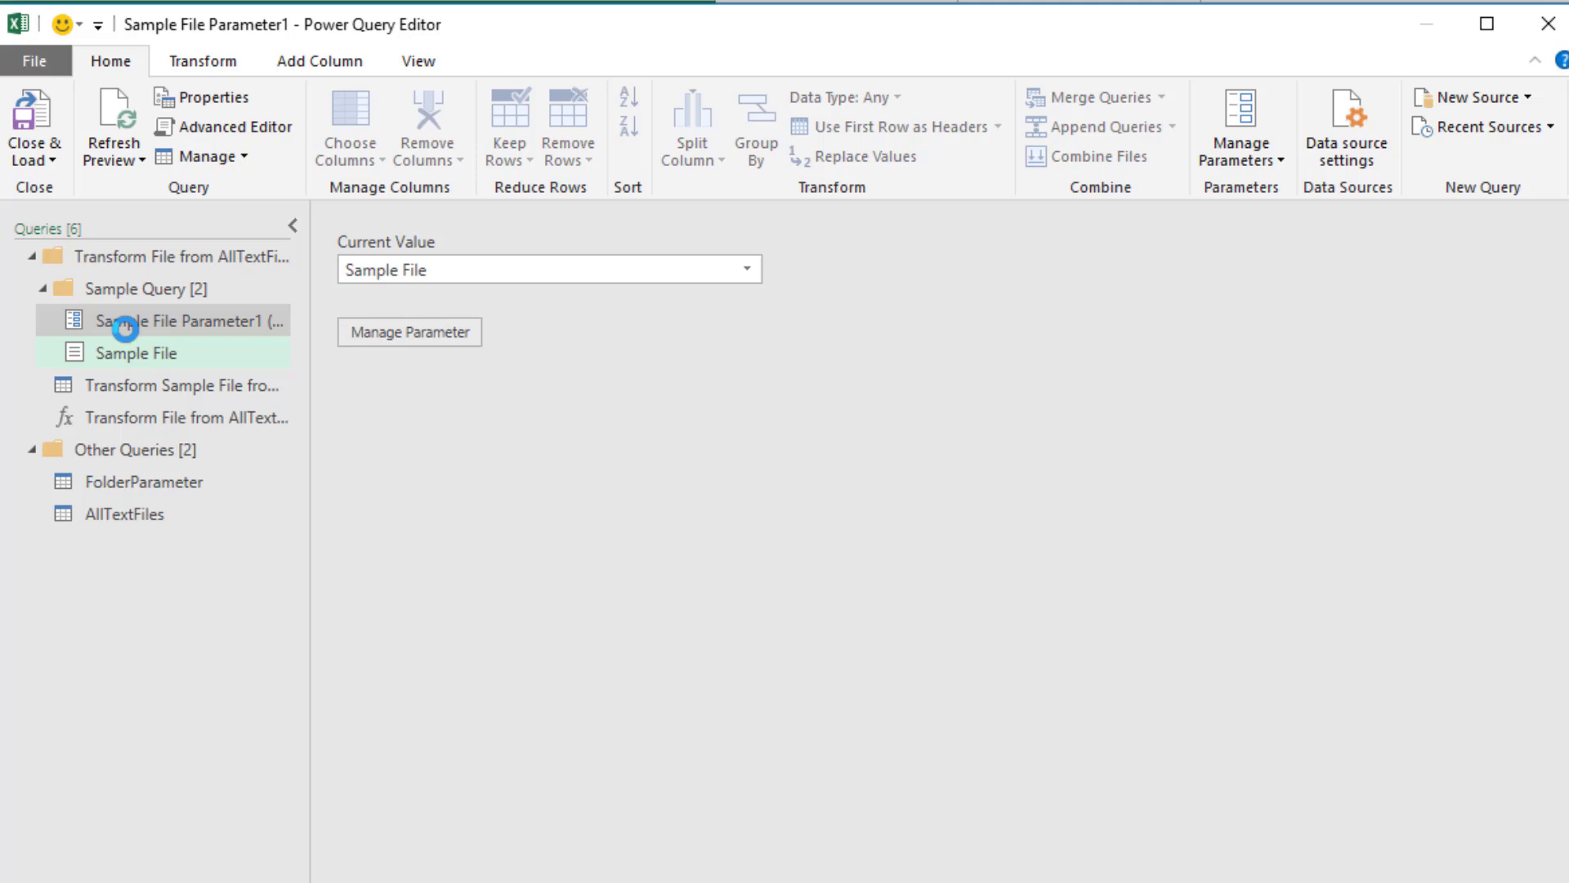
pyautogui.click(125, 386)
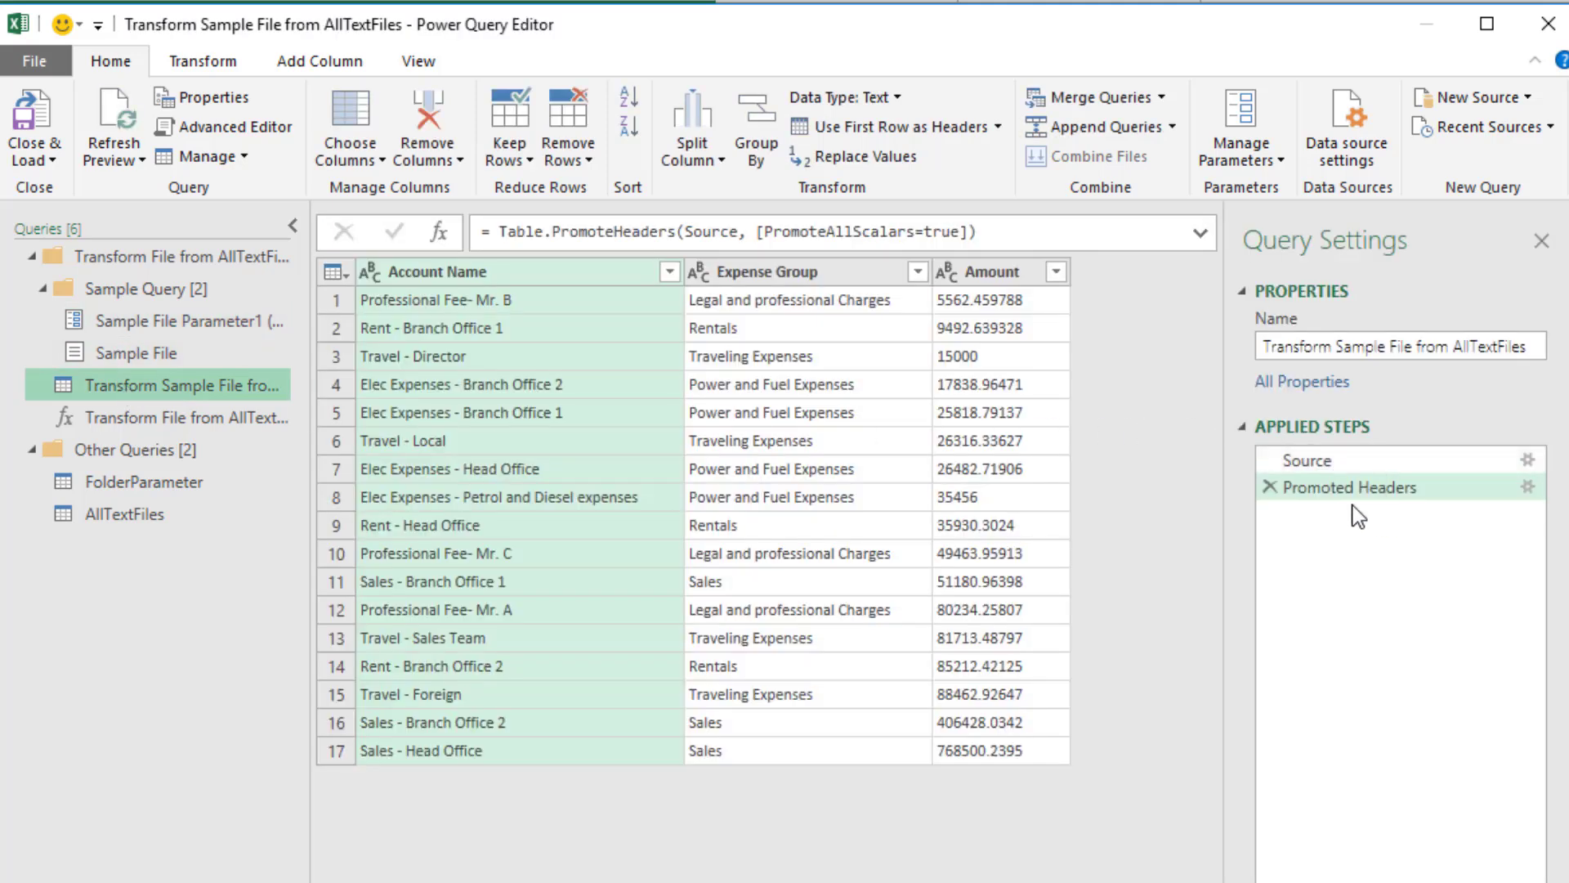
pyautogui.click(157, 423)
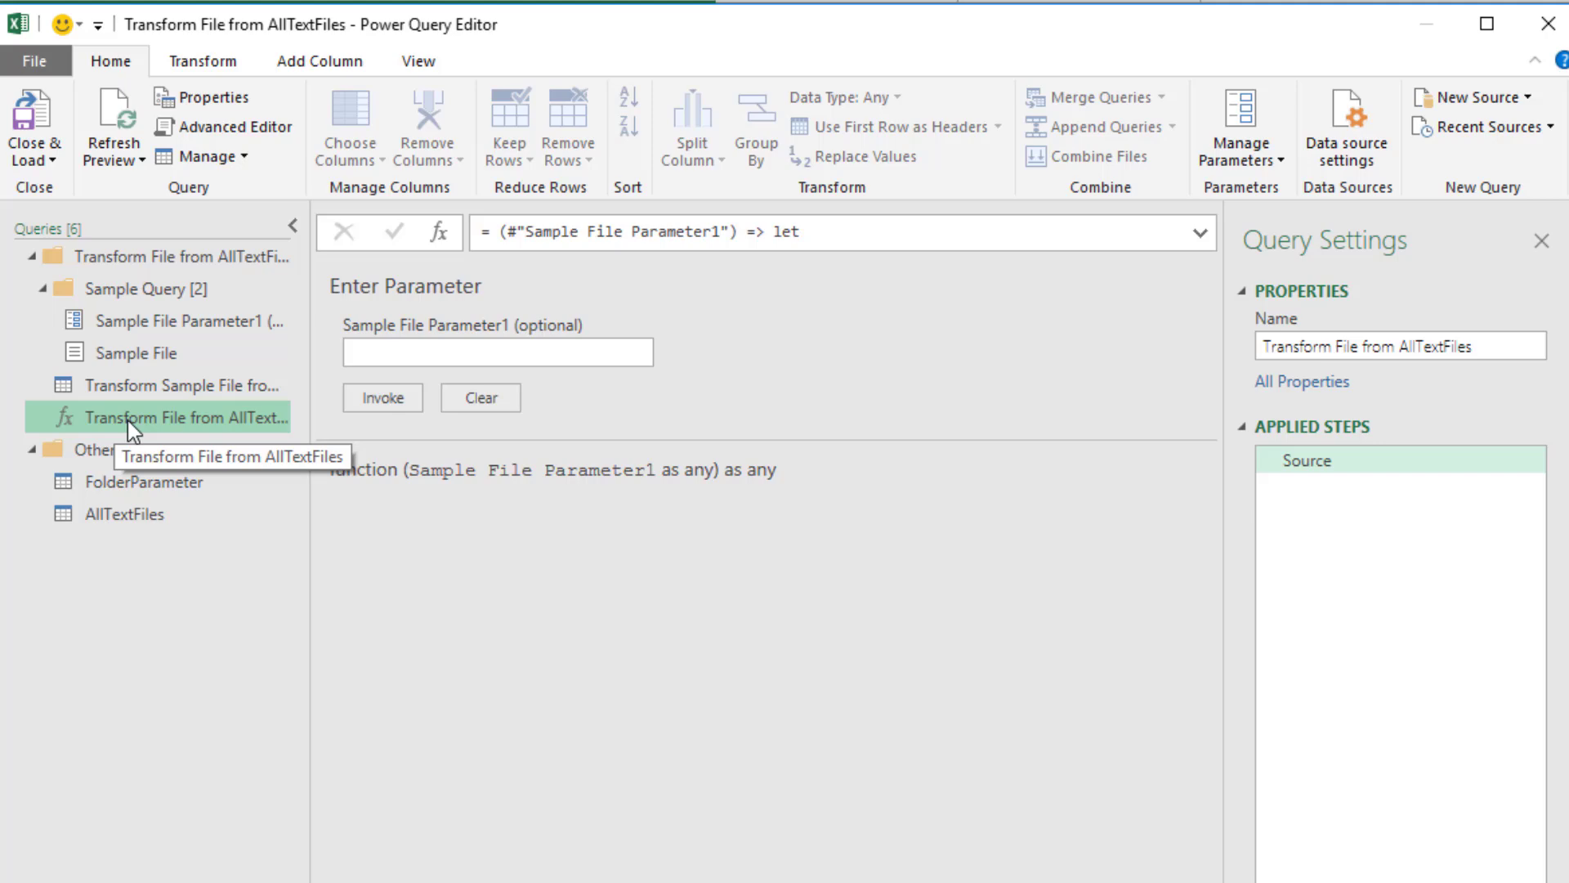
pyautogui.click(124, 515)
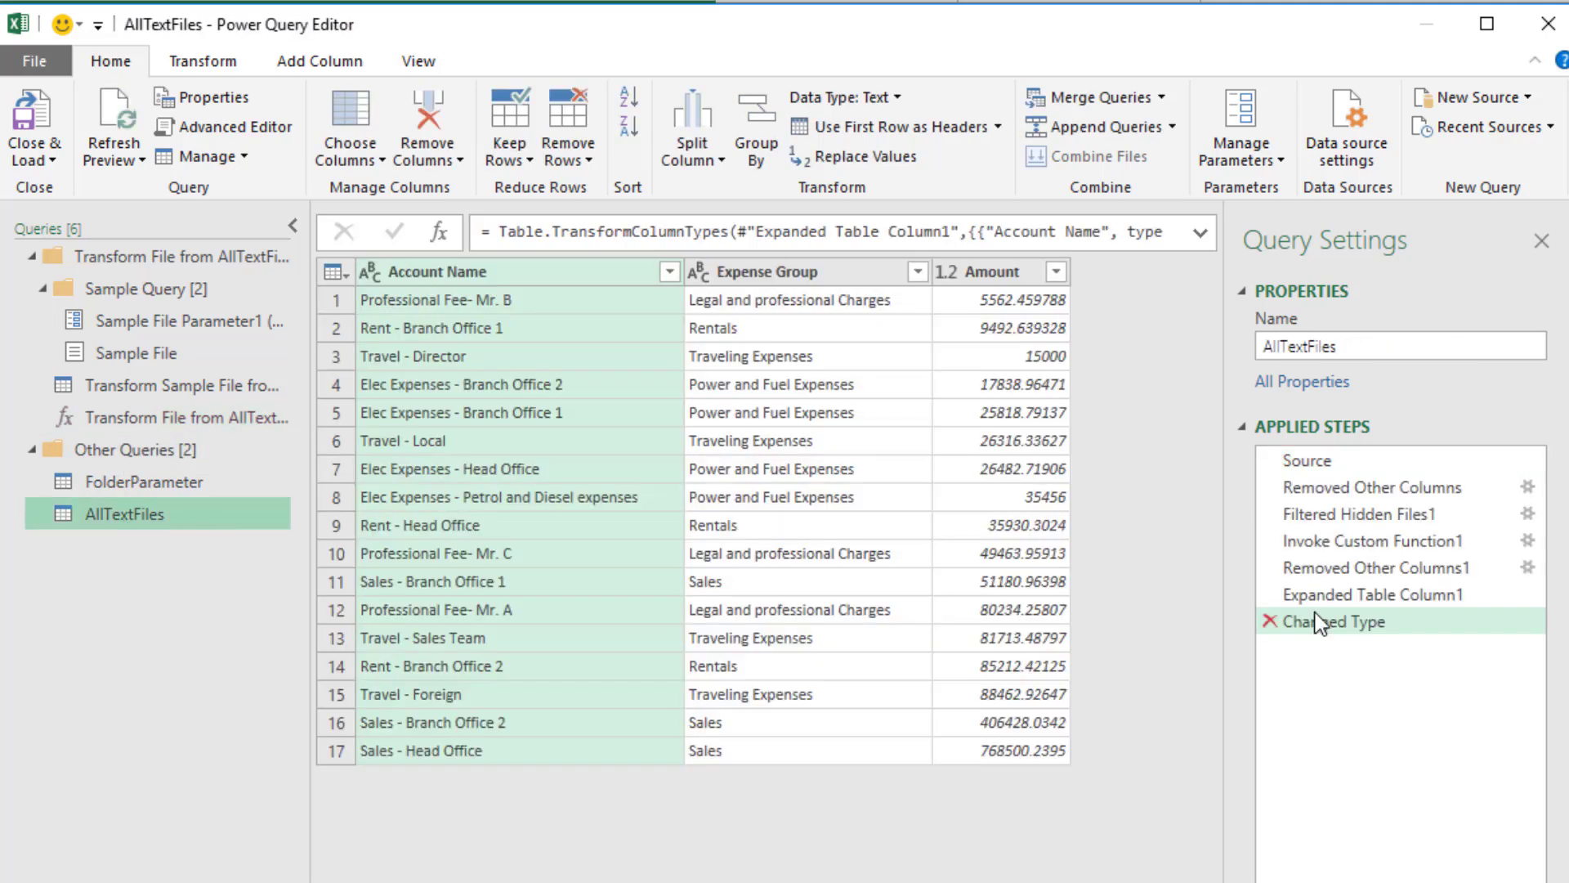
pyautogui.click(1345, 544)
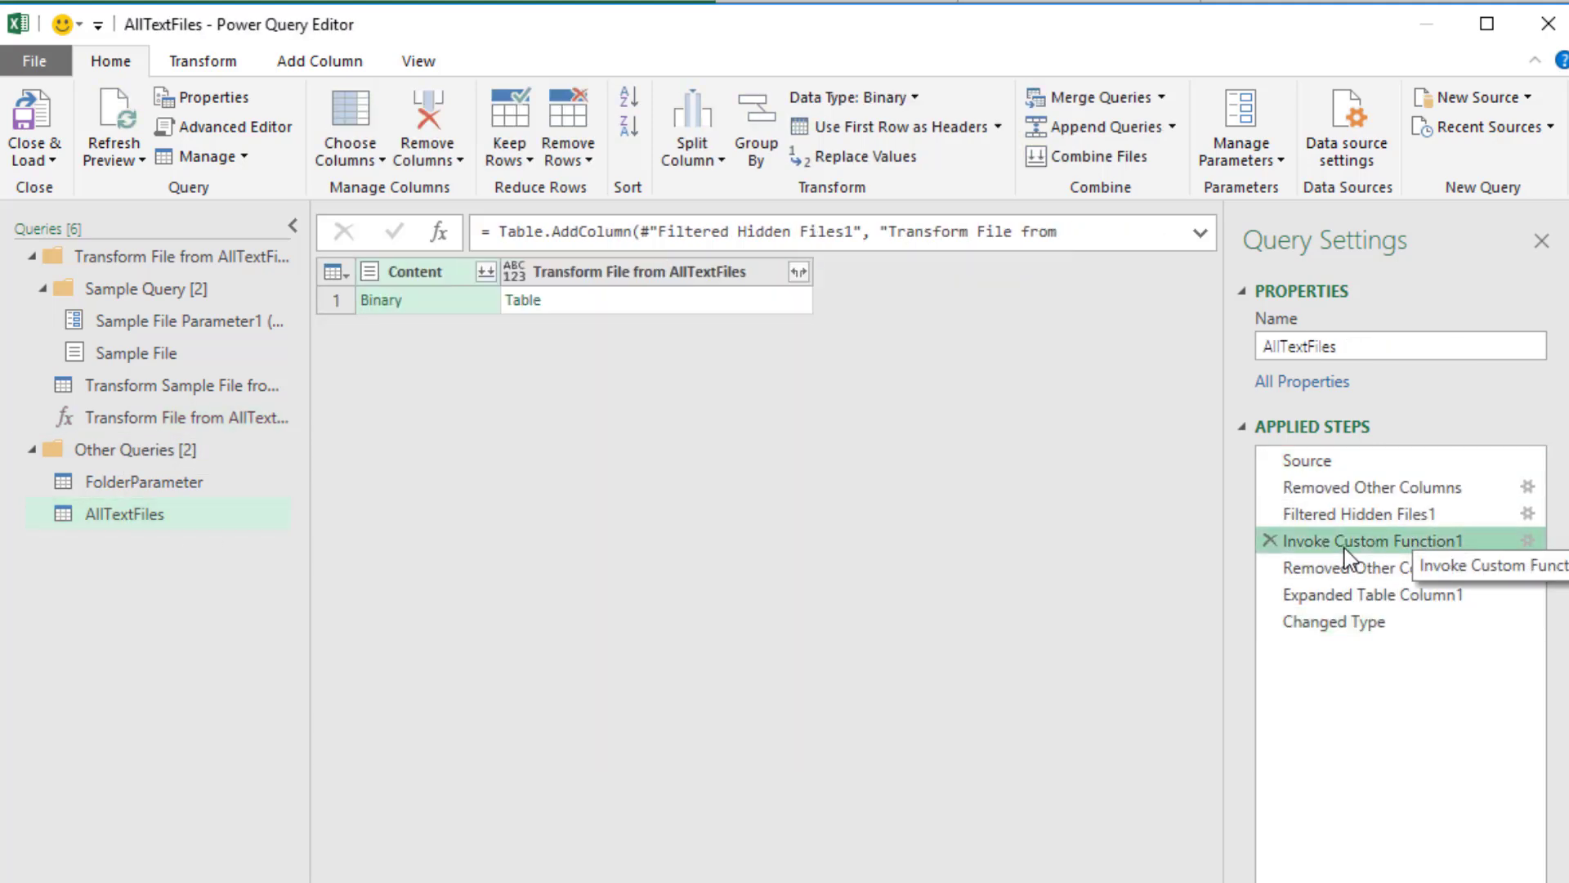
pyautogui.click(1309, 627)
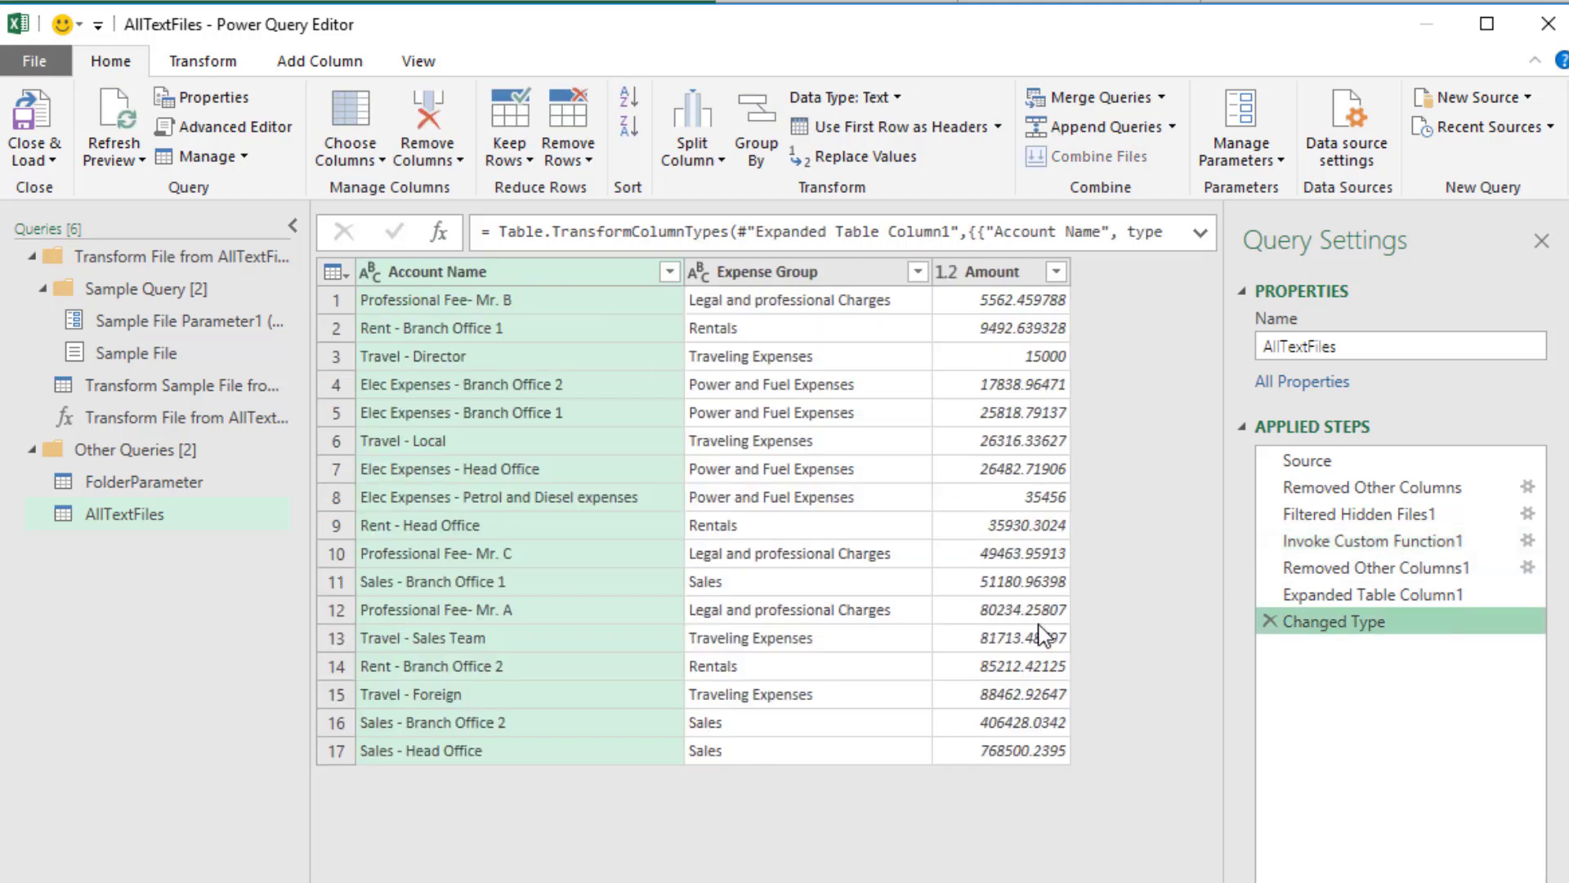
# - Load AllTextFiles as a table in the existing TableOutput worksheet at cell E1
pyautogui.click(51, 155)
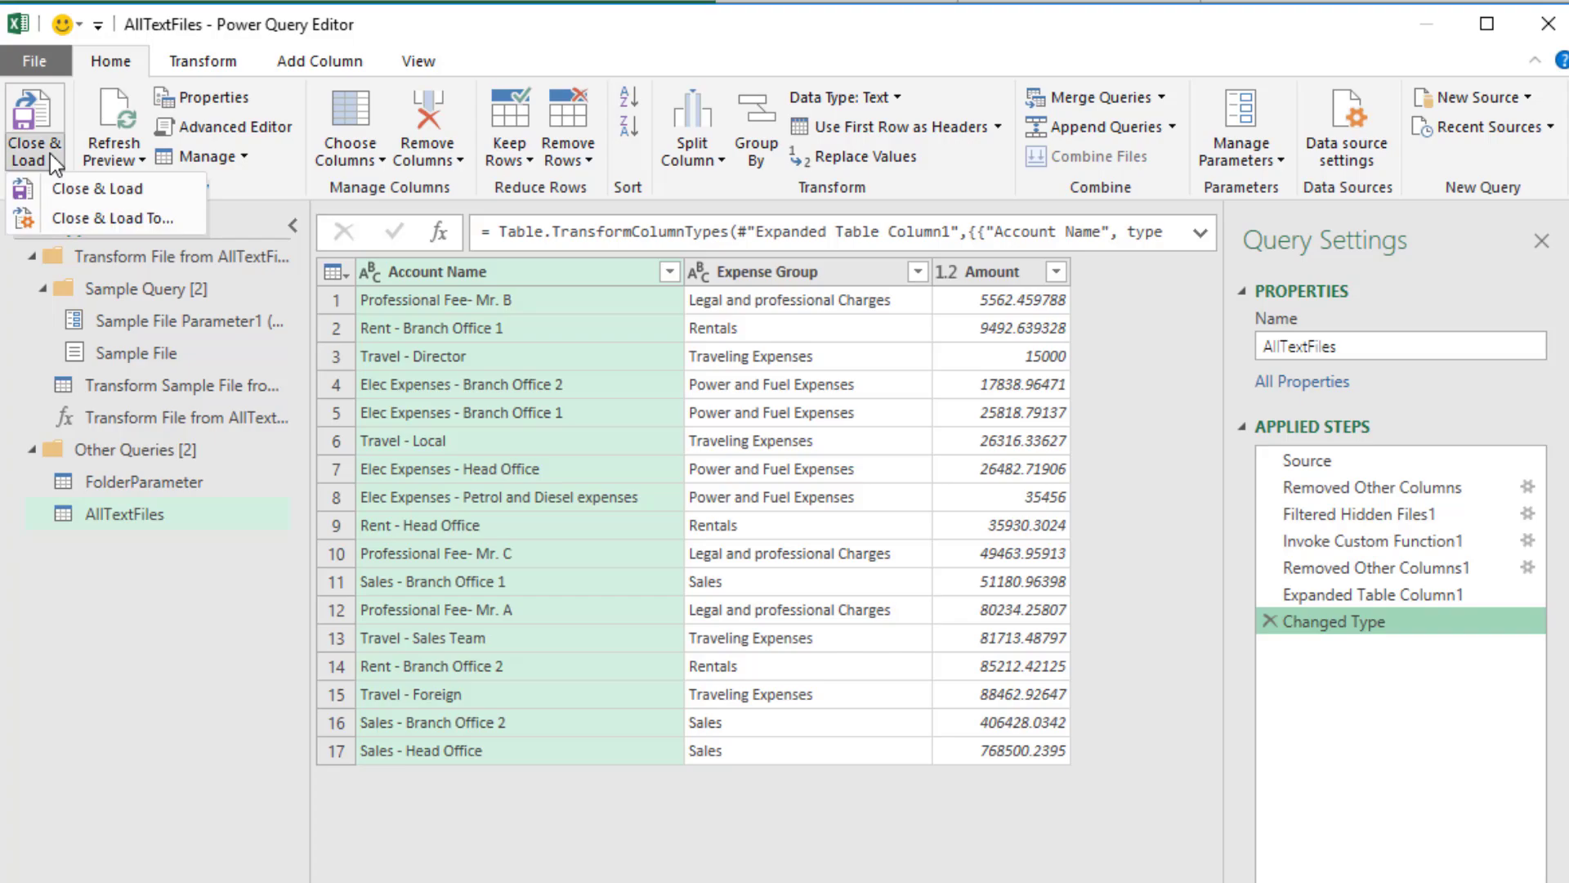
pyautogui.click(94, 227)
pyautogui.click(698, 377)
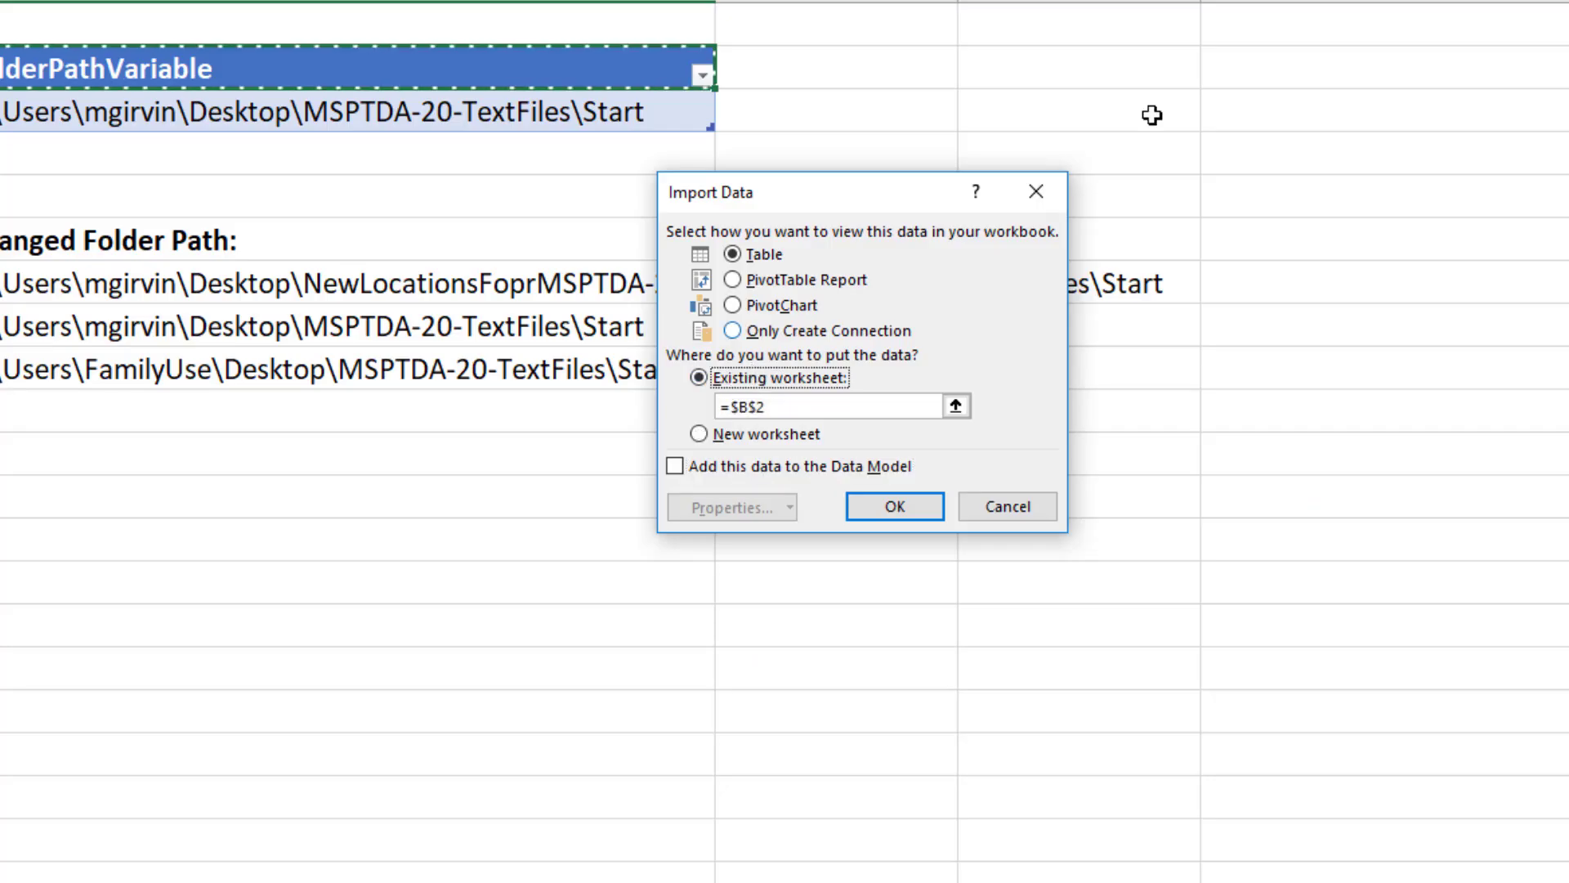
pyautogui.click(1243, 32)
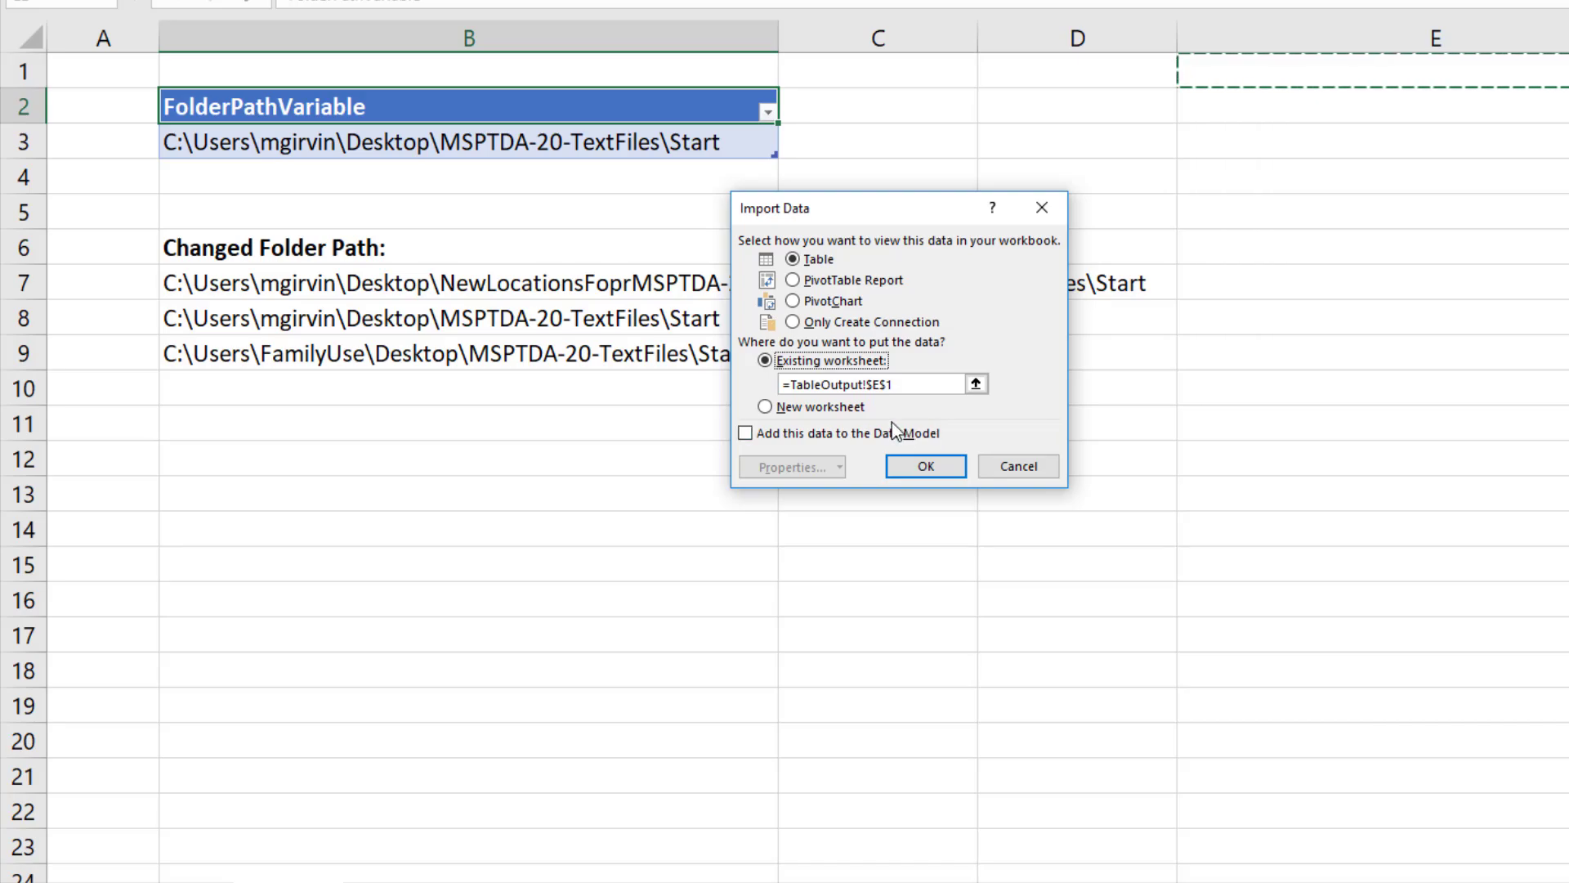
pyautogui.click(925, 466)
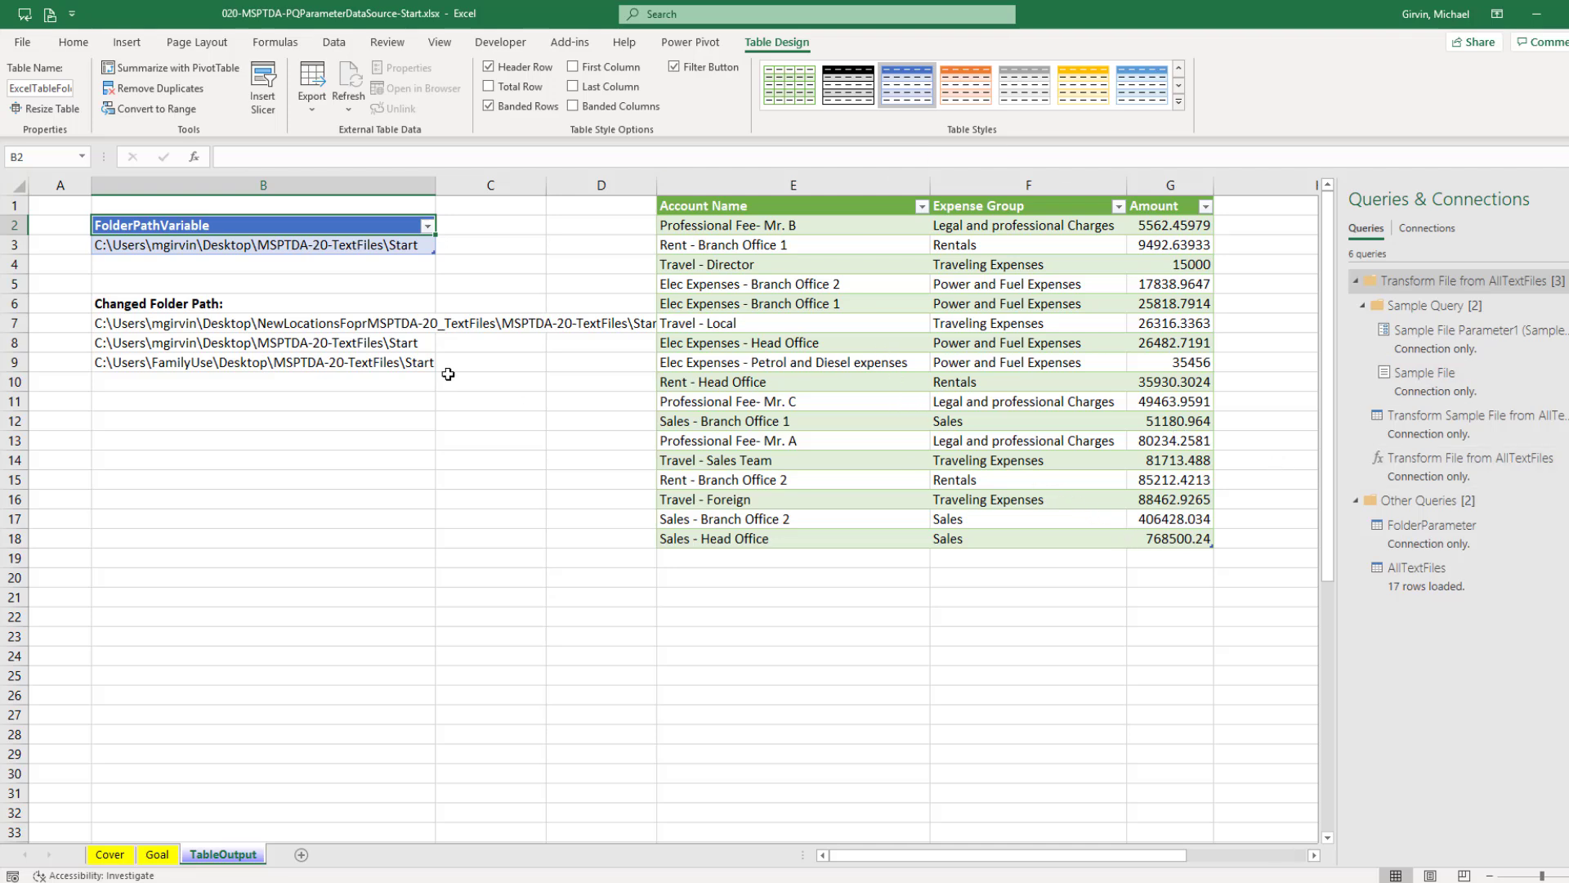
# - Copy the new-locations folder path from B7 and paste it over the old path in B3
pyautogui.doubleClick(362, 324)
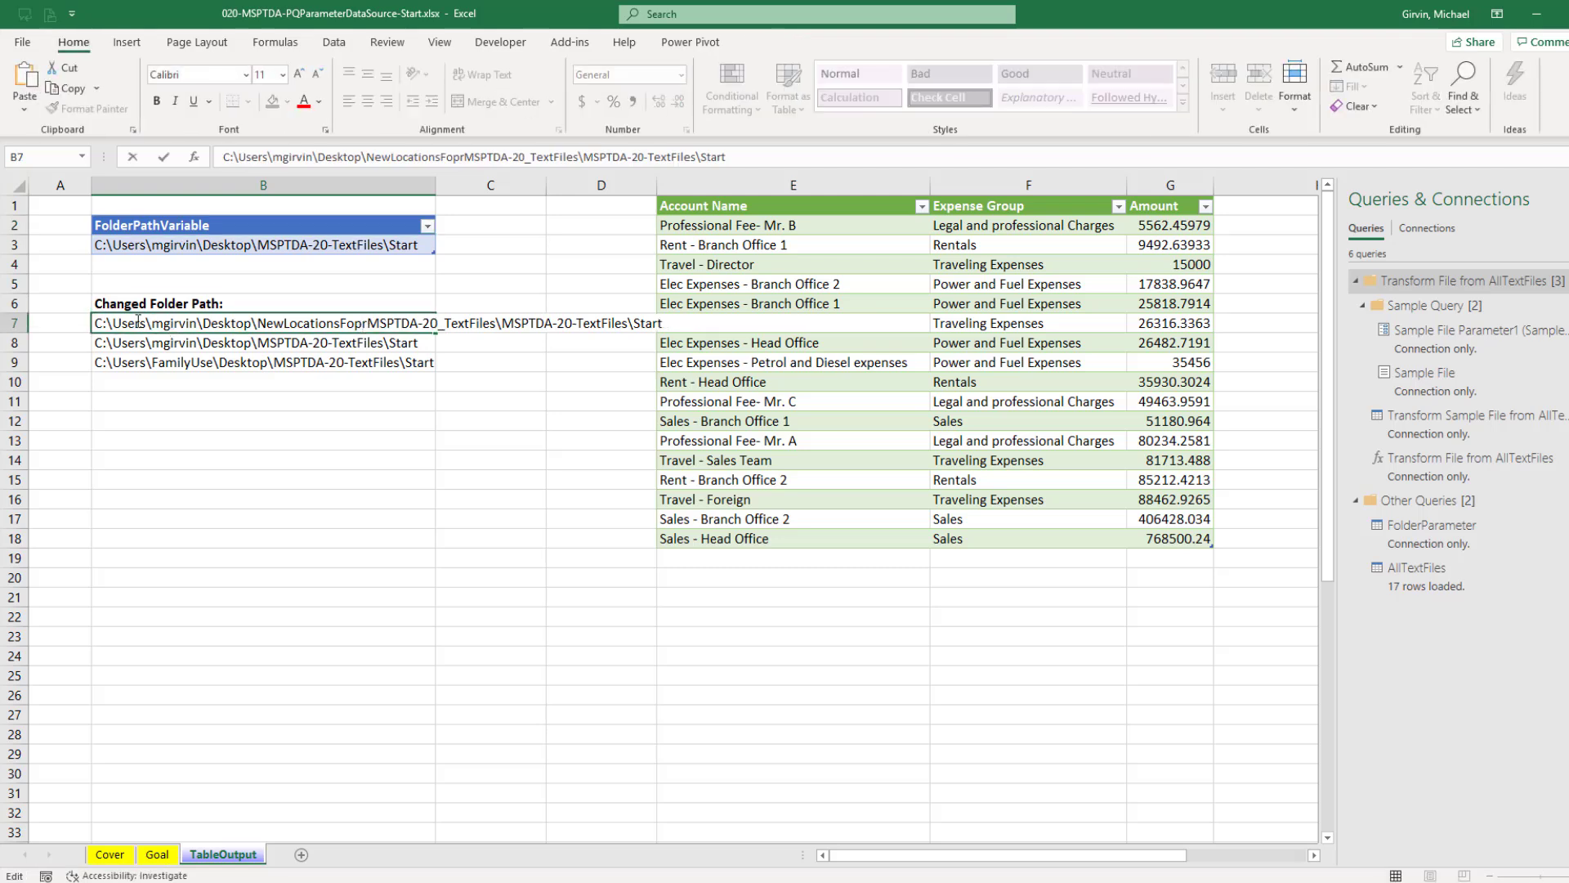
pyautogui.moveTo(95, 323); pyautogui.dragTo(769, 319)
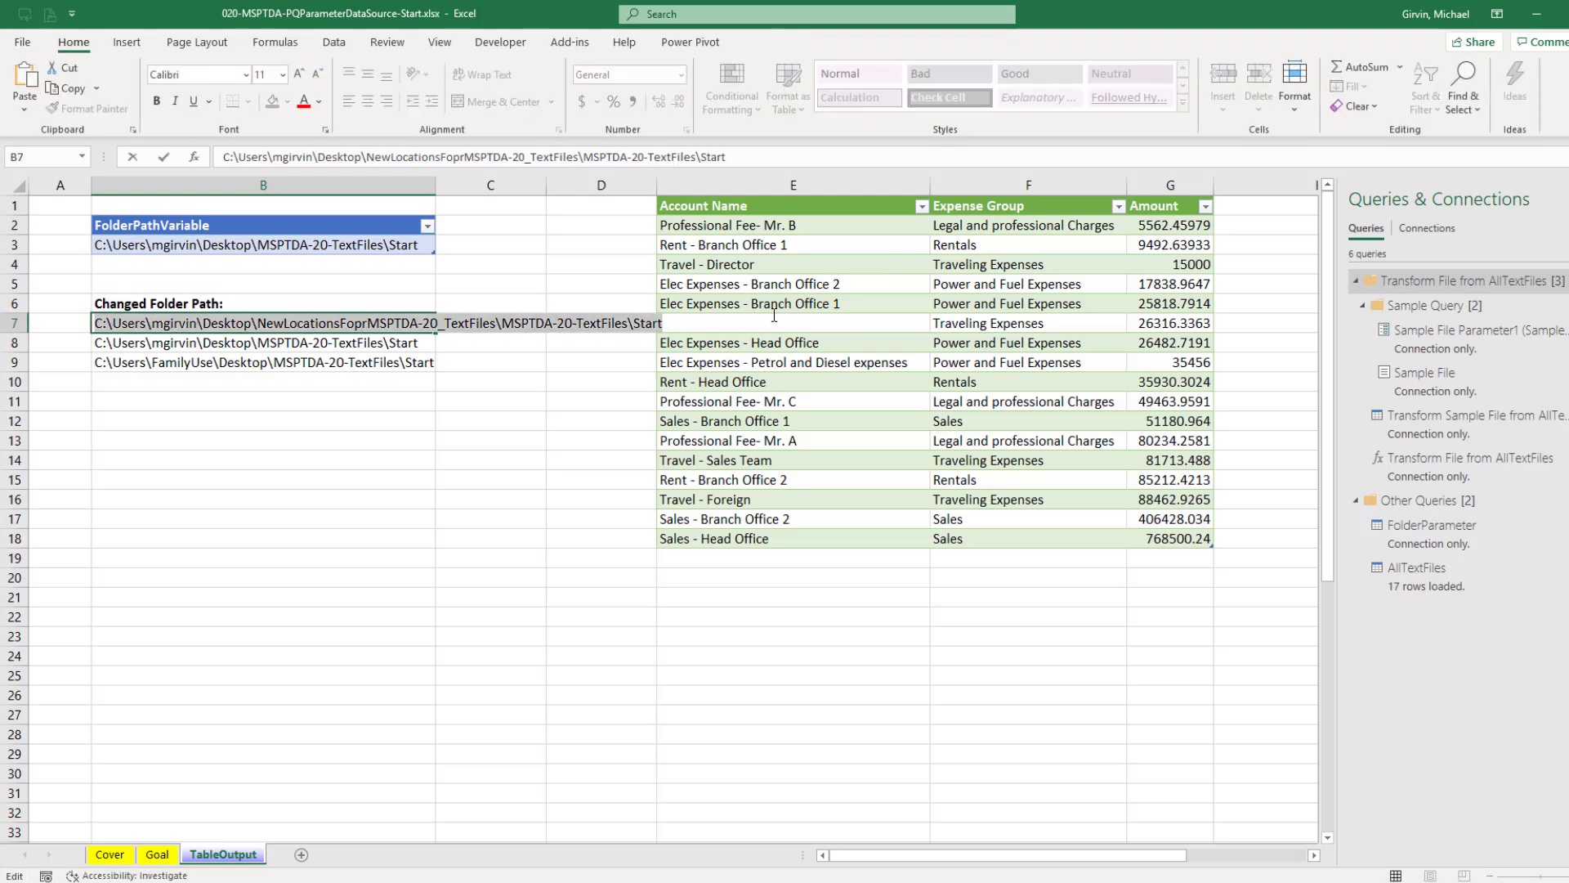
pyautogui.press('Escape')
pyautogui.click(274, 245)
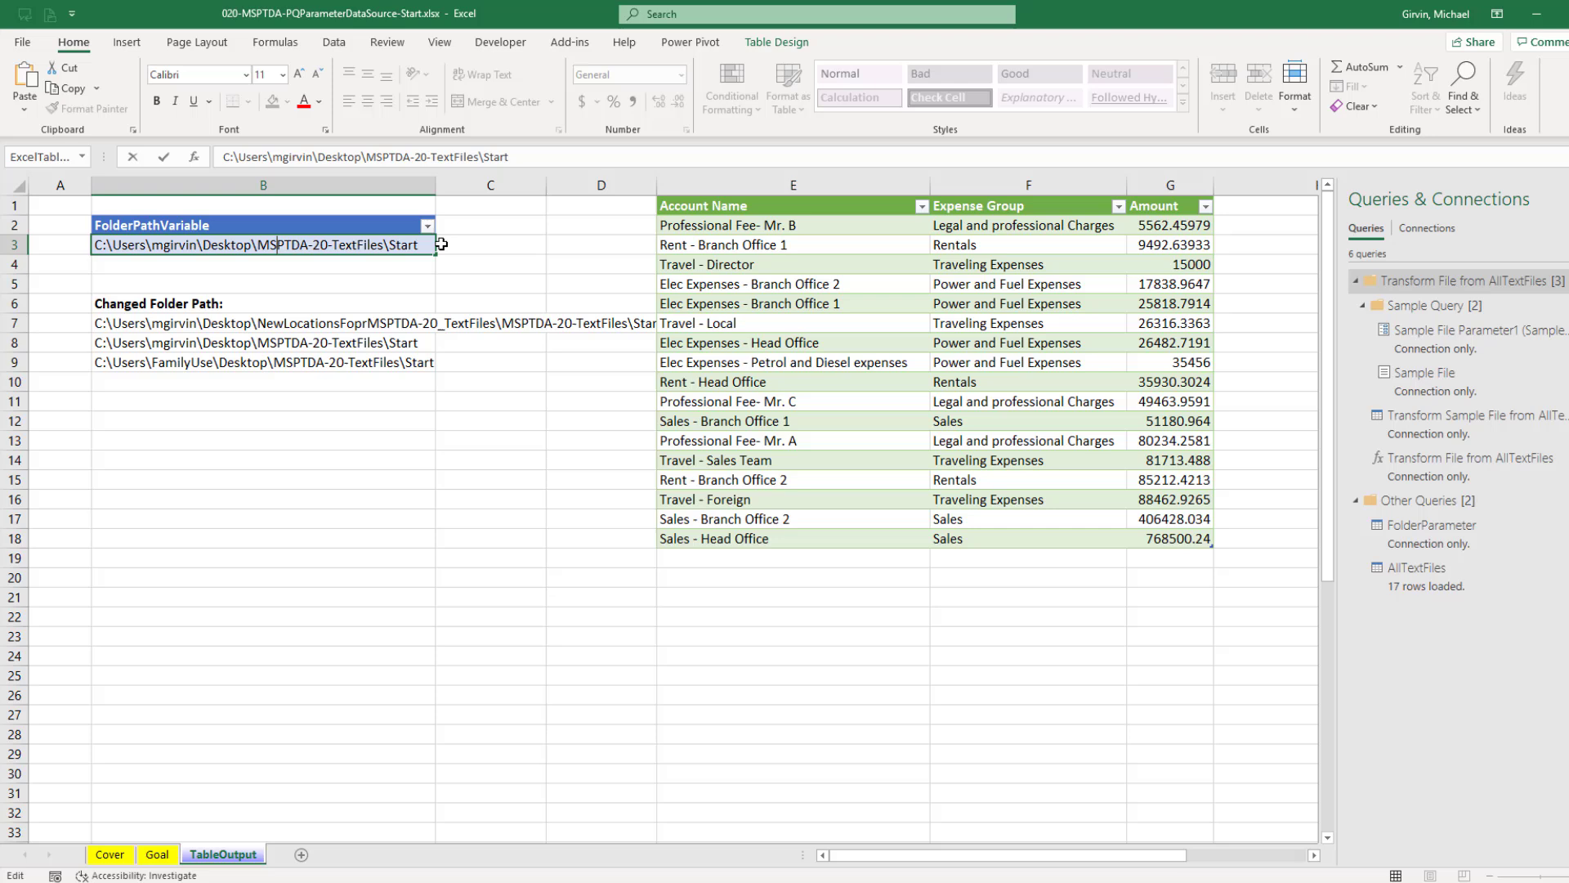
pyautogui.moveTo(433, 244); pyautogui.dragTo(95, 246)
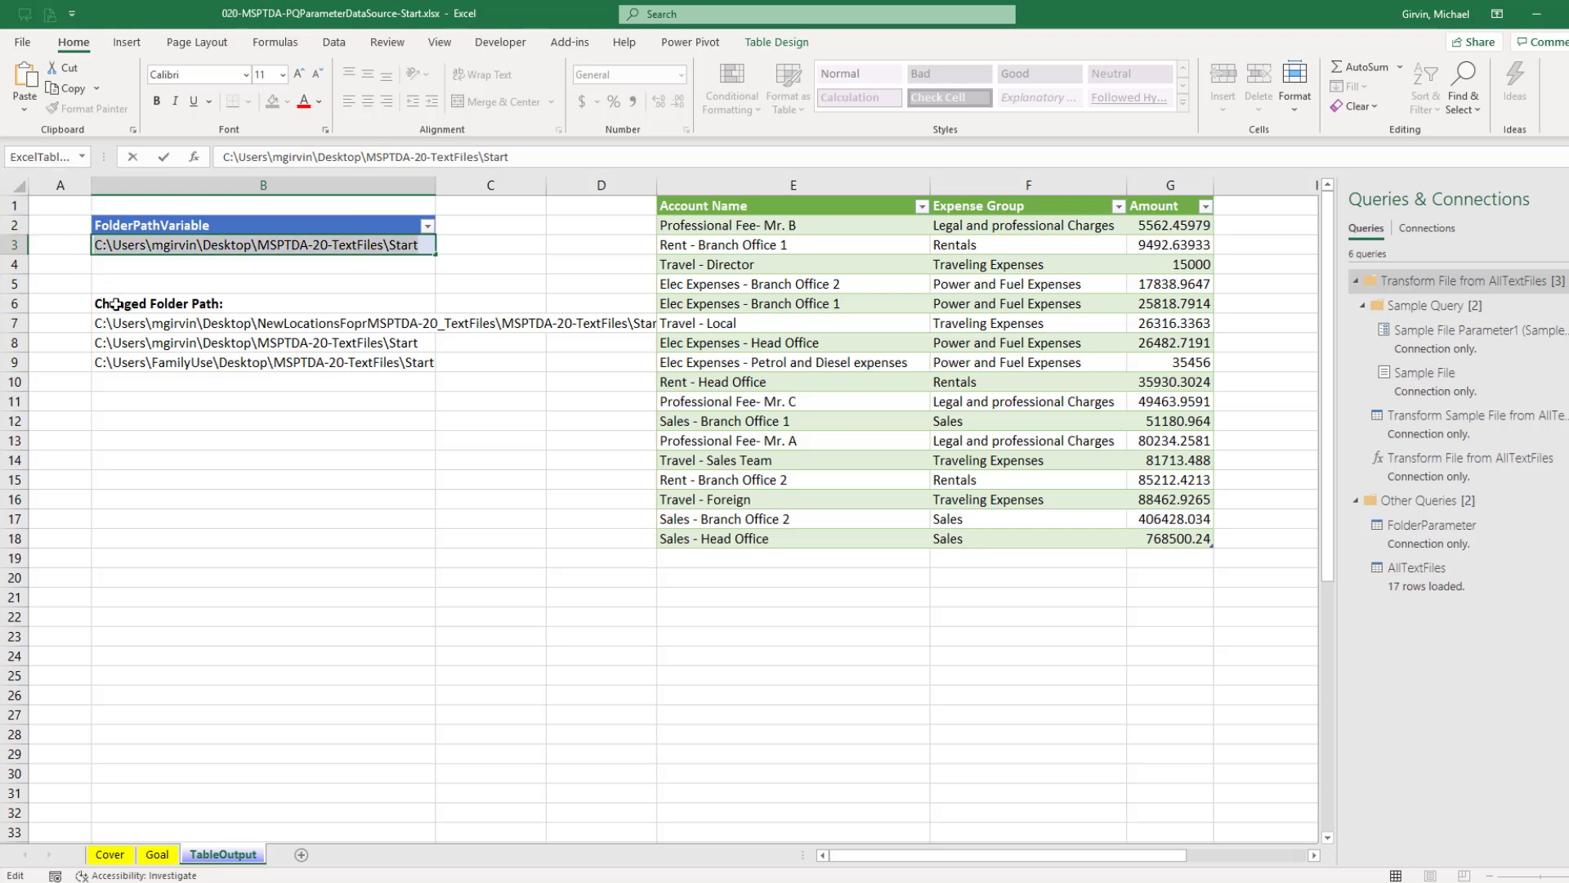
pyautogui.hotkey('ctrl', 'v')
pyautogui.press('Return')
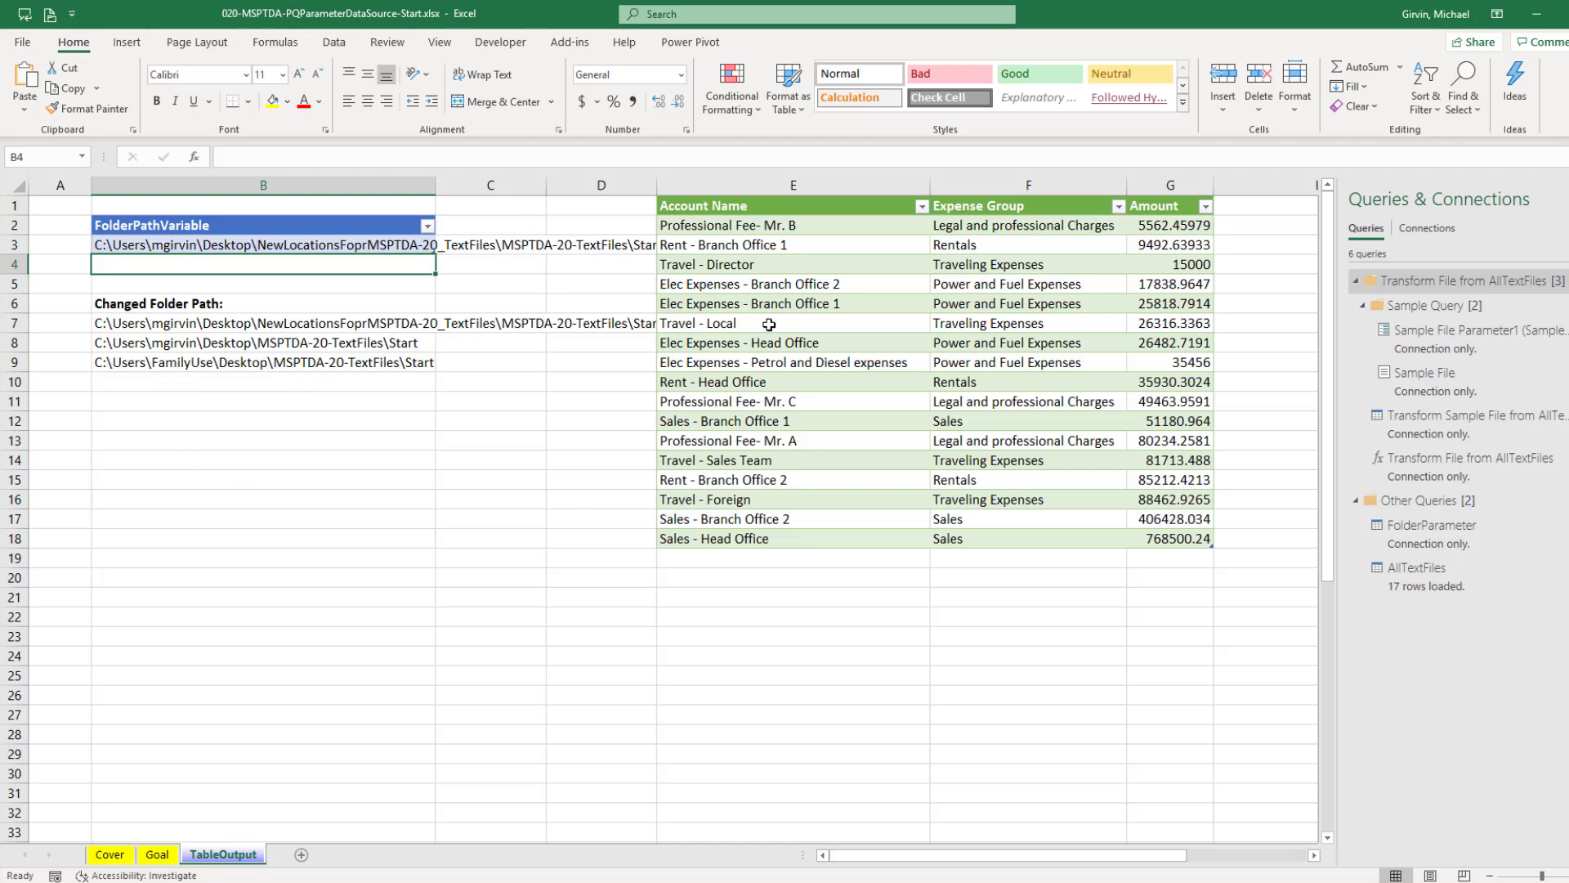
# - Refresh All from the Data tab (Ctrl+Alt+F5) so AllTextFiles grows to 53 rows
pyautogui.click(332, 42)
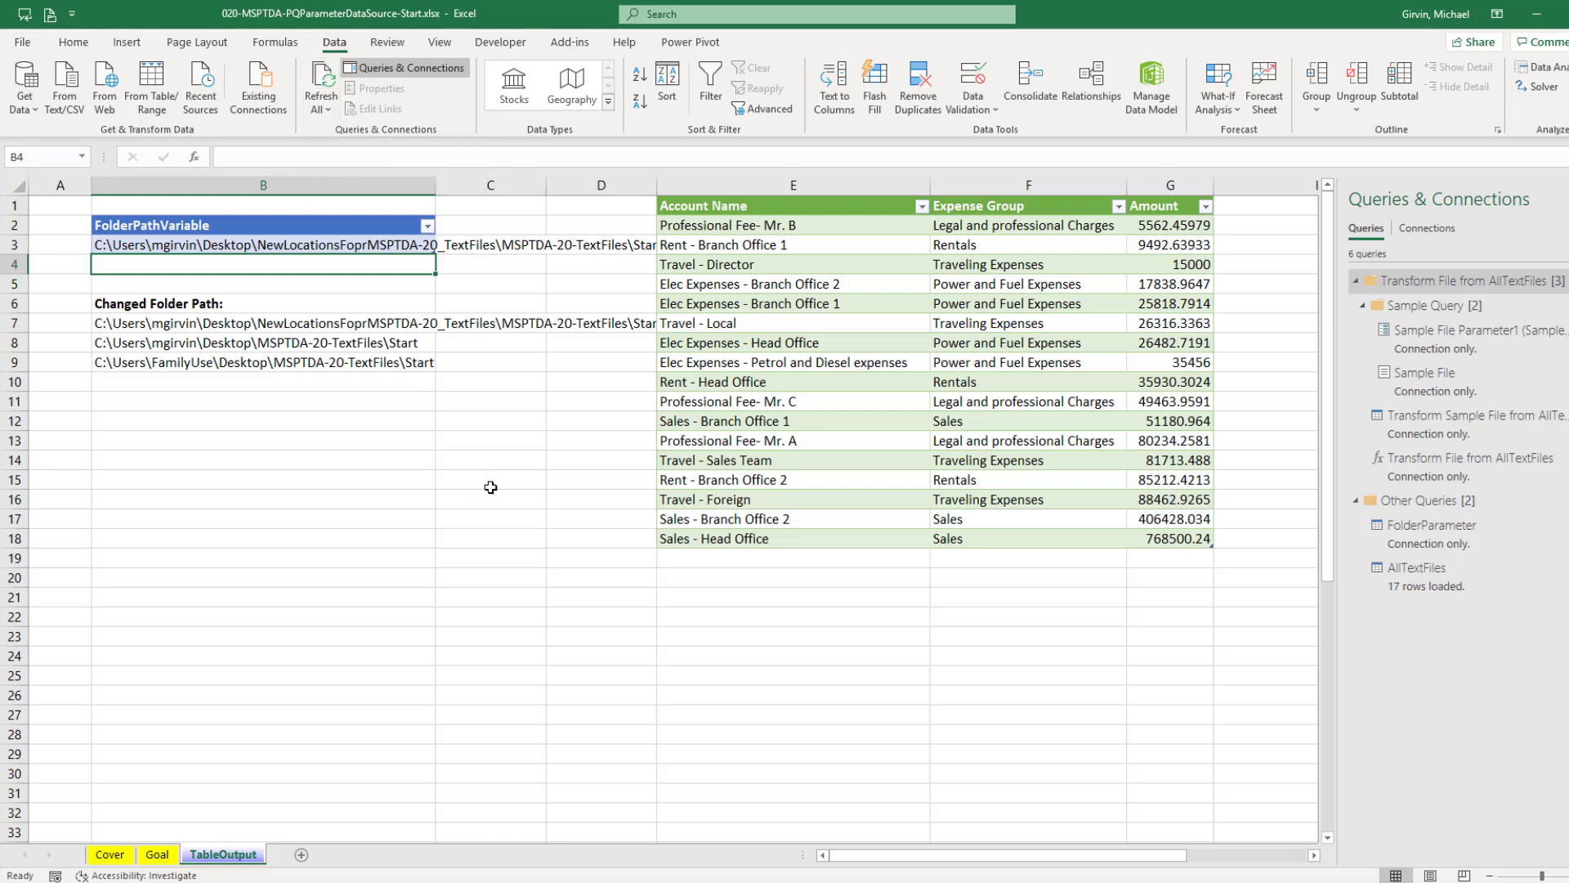
pyautogui.hotkey('ctrl', 'alt', 'F5')
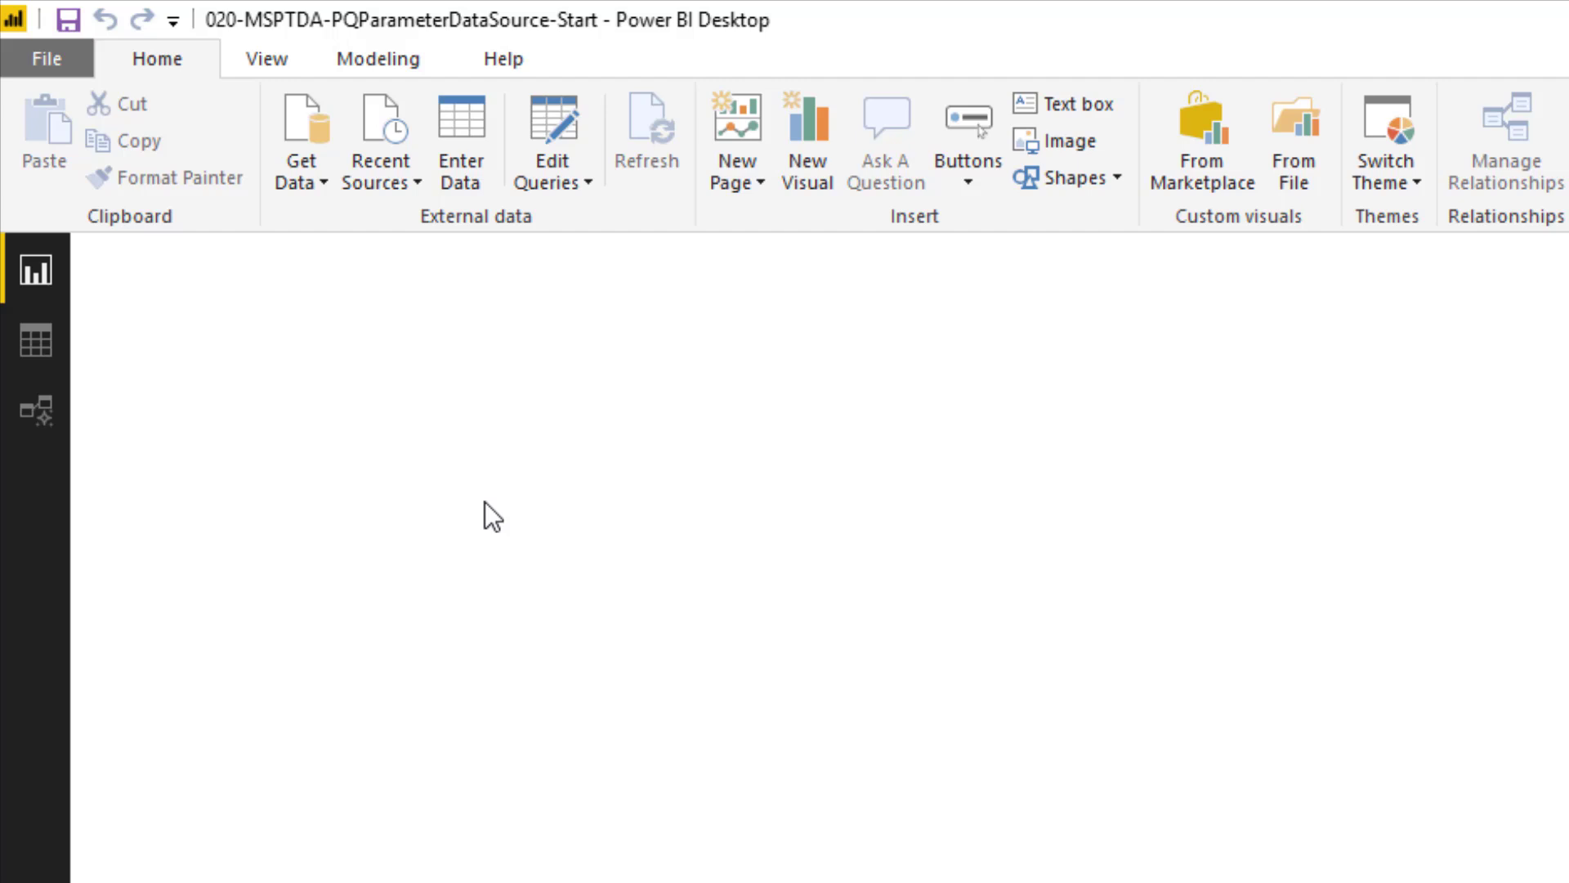
# - Launch the Power Query Editor through Edit Queries on Power BI's Home ribbon
pyautogui.click(595, 184)
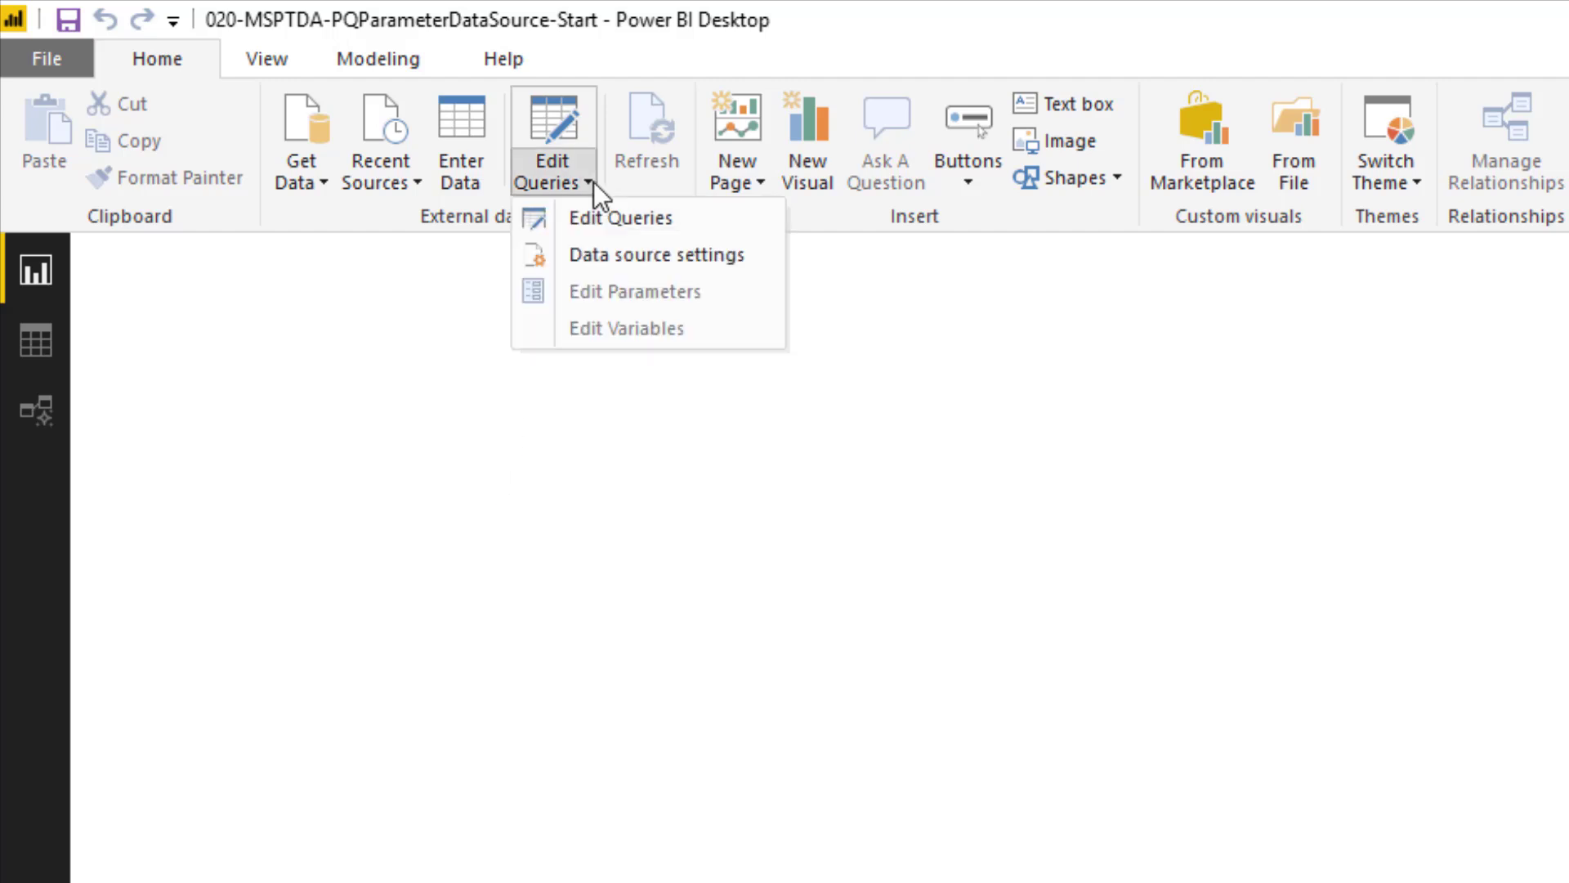
pyautogui.click(615, 225)
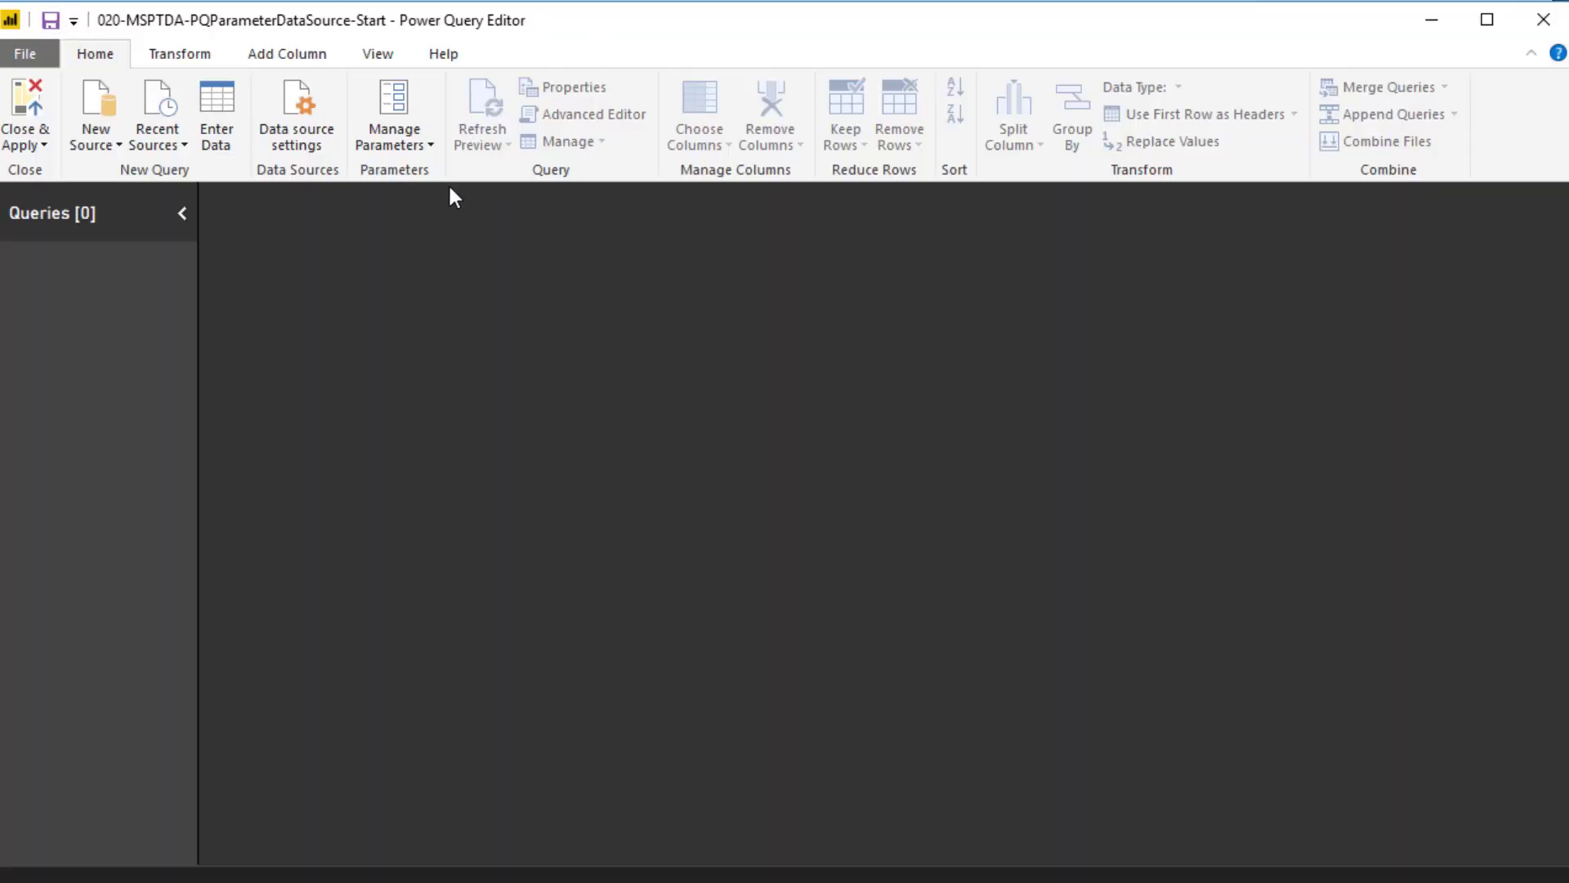
# - Add parameter FolderPathAddress, type Text, with the pasted MSPTDA-20-TextFiles Start folder path as value
pyautogui.click(430, 148)
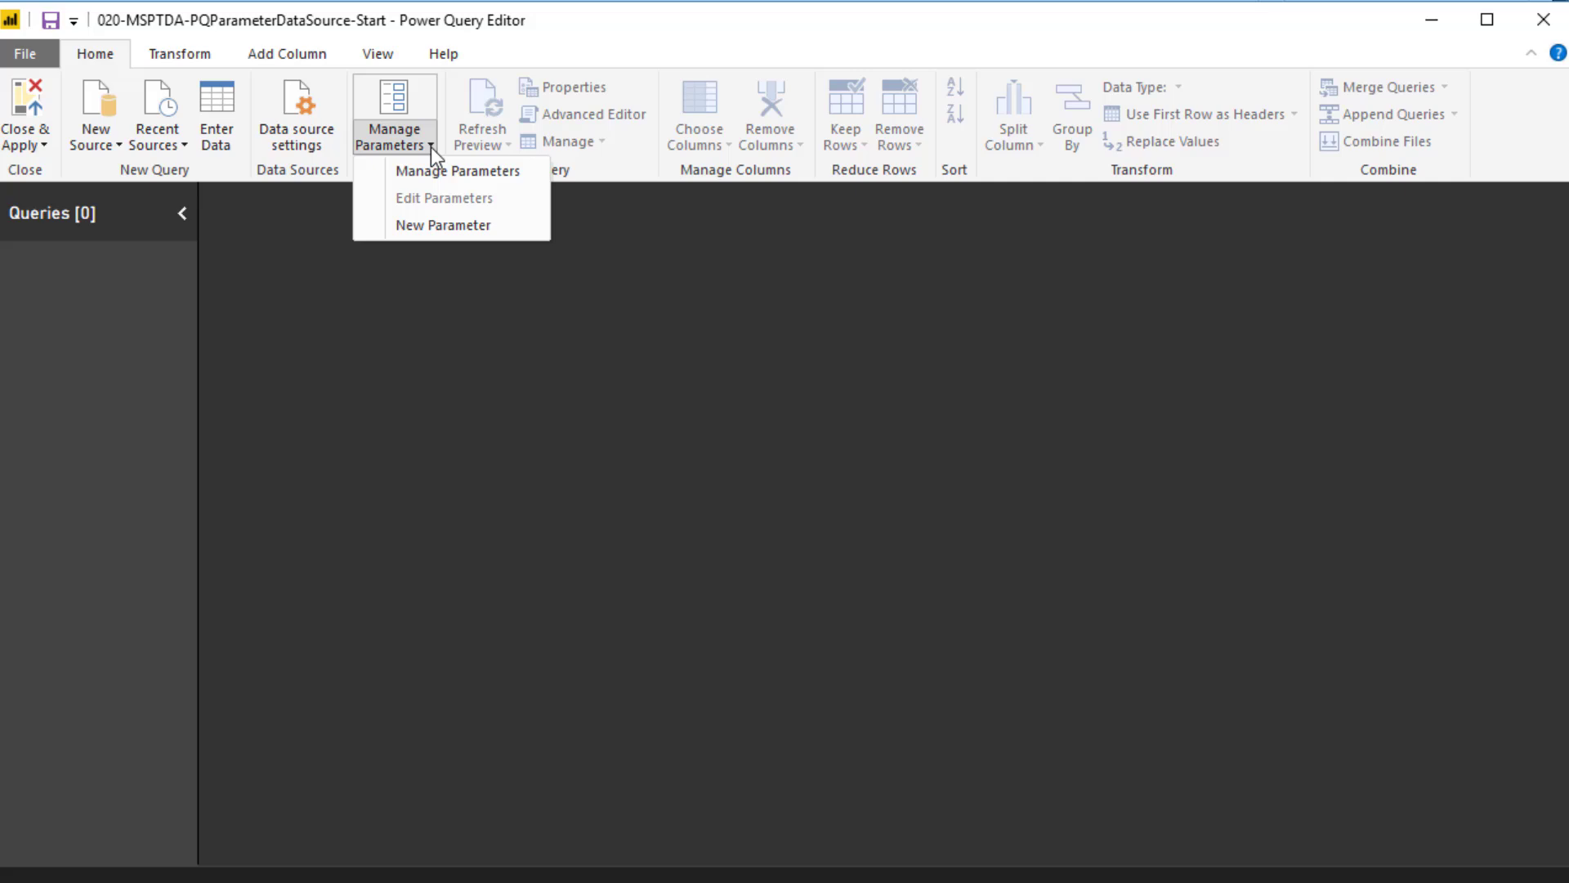
pyautogui.click(466, 238)
pyautogui.write('FolderPathAddress')
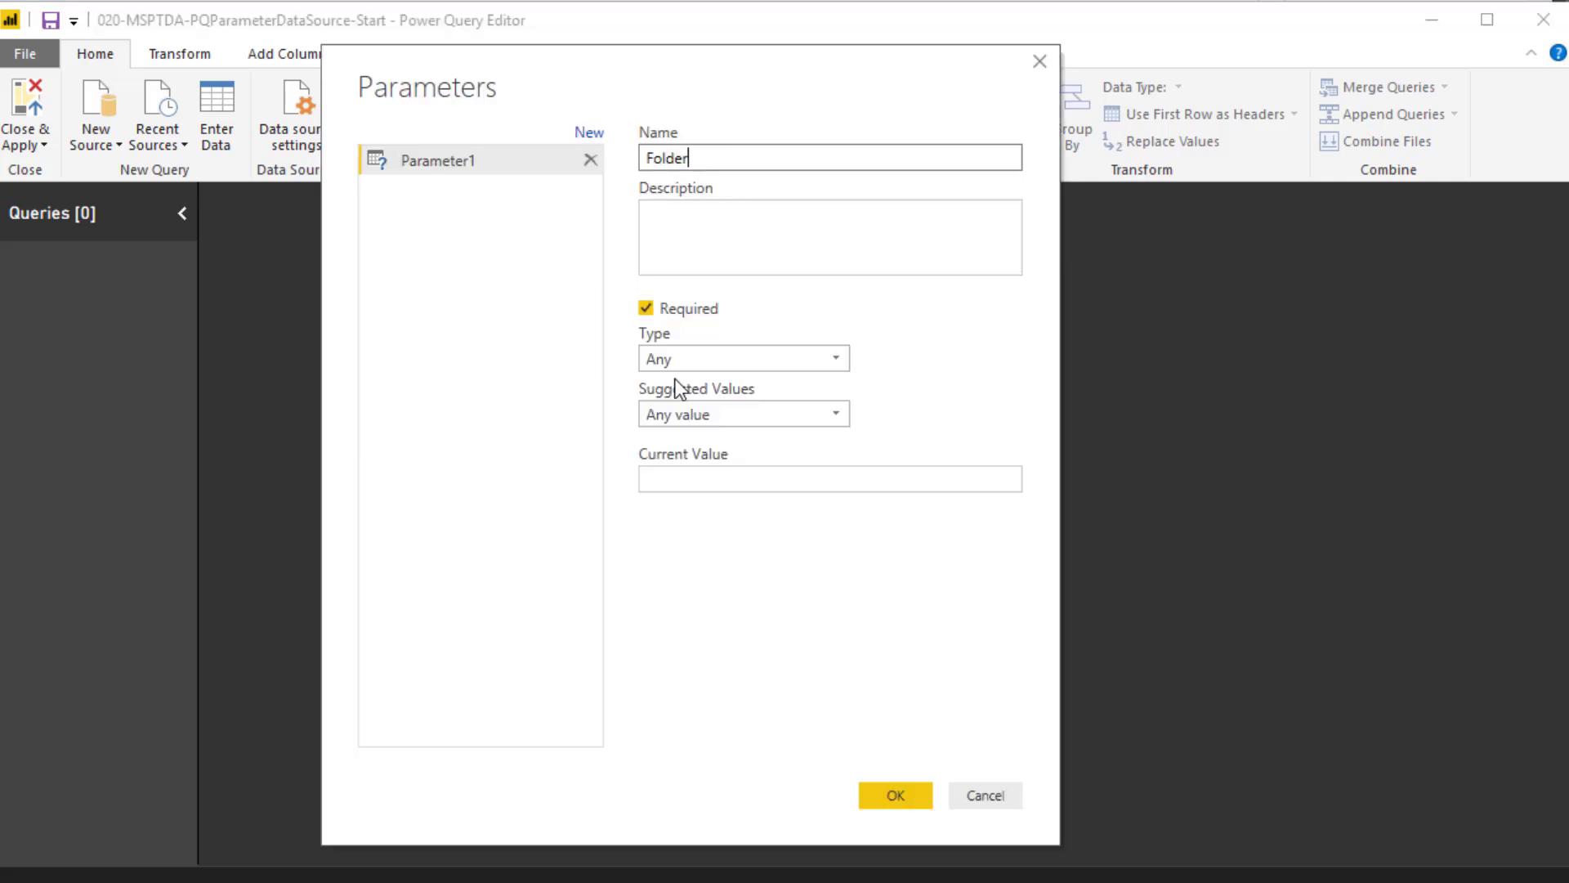
pyautogui.click(776, 360)
pyautogui.click(680, 552)
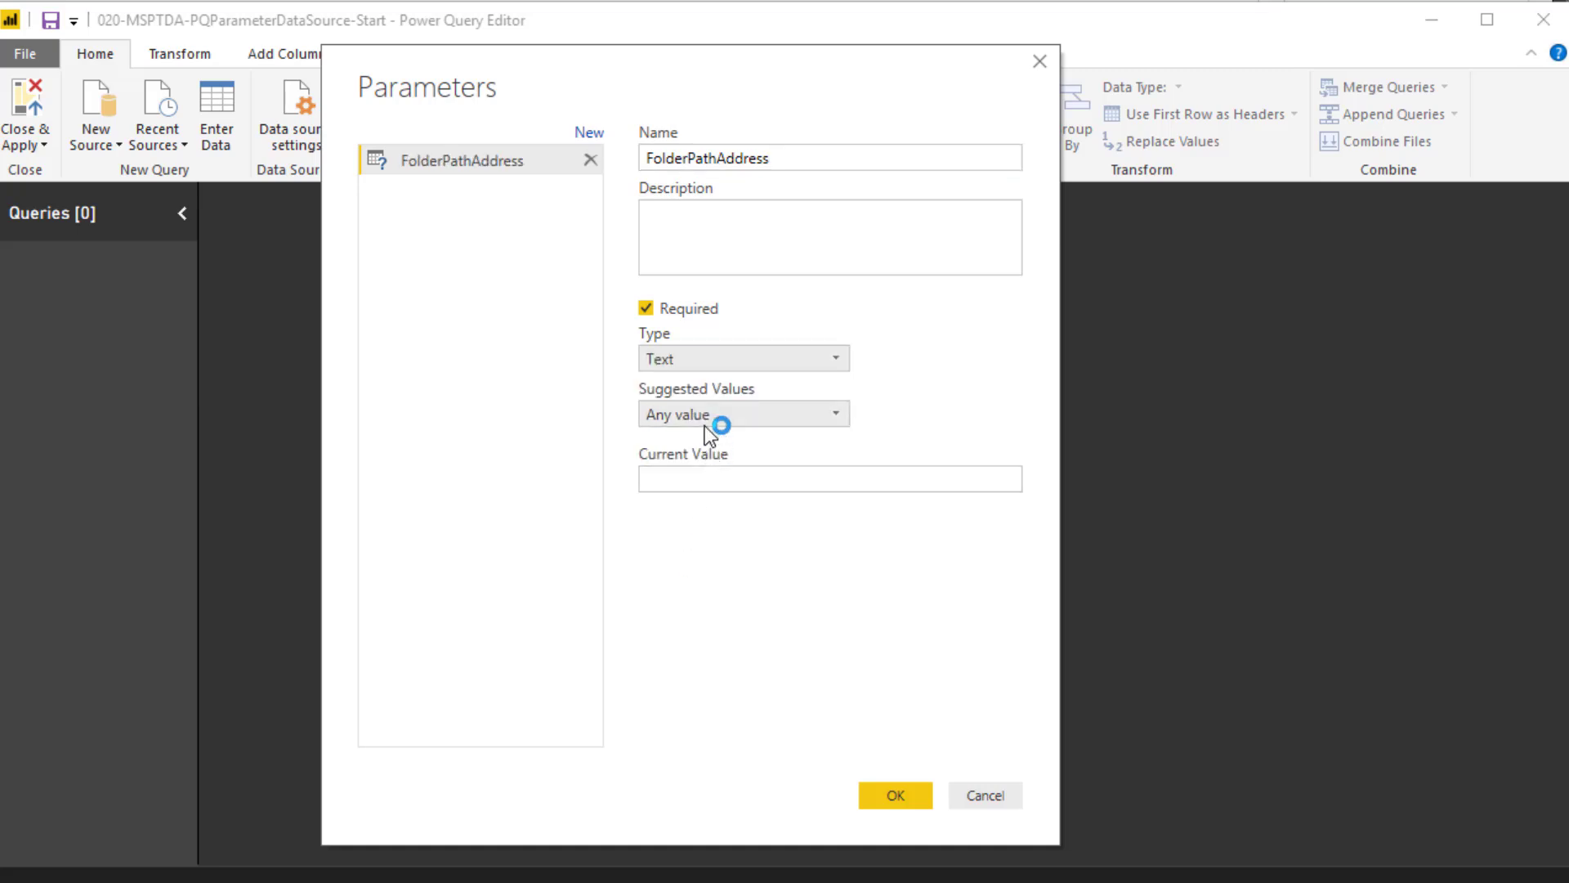
pyautogui.click(709, 475)
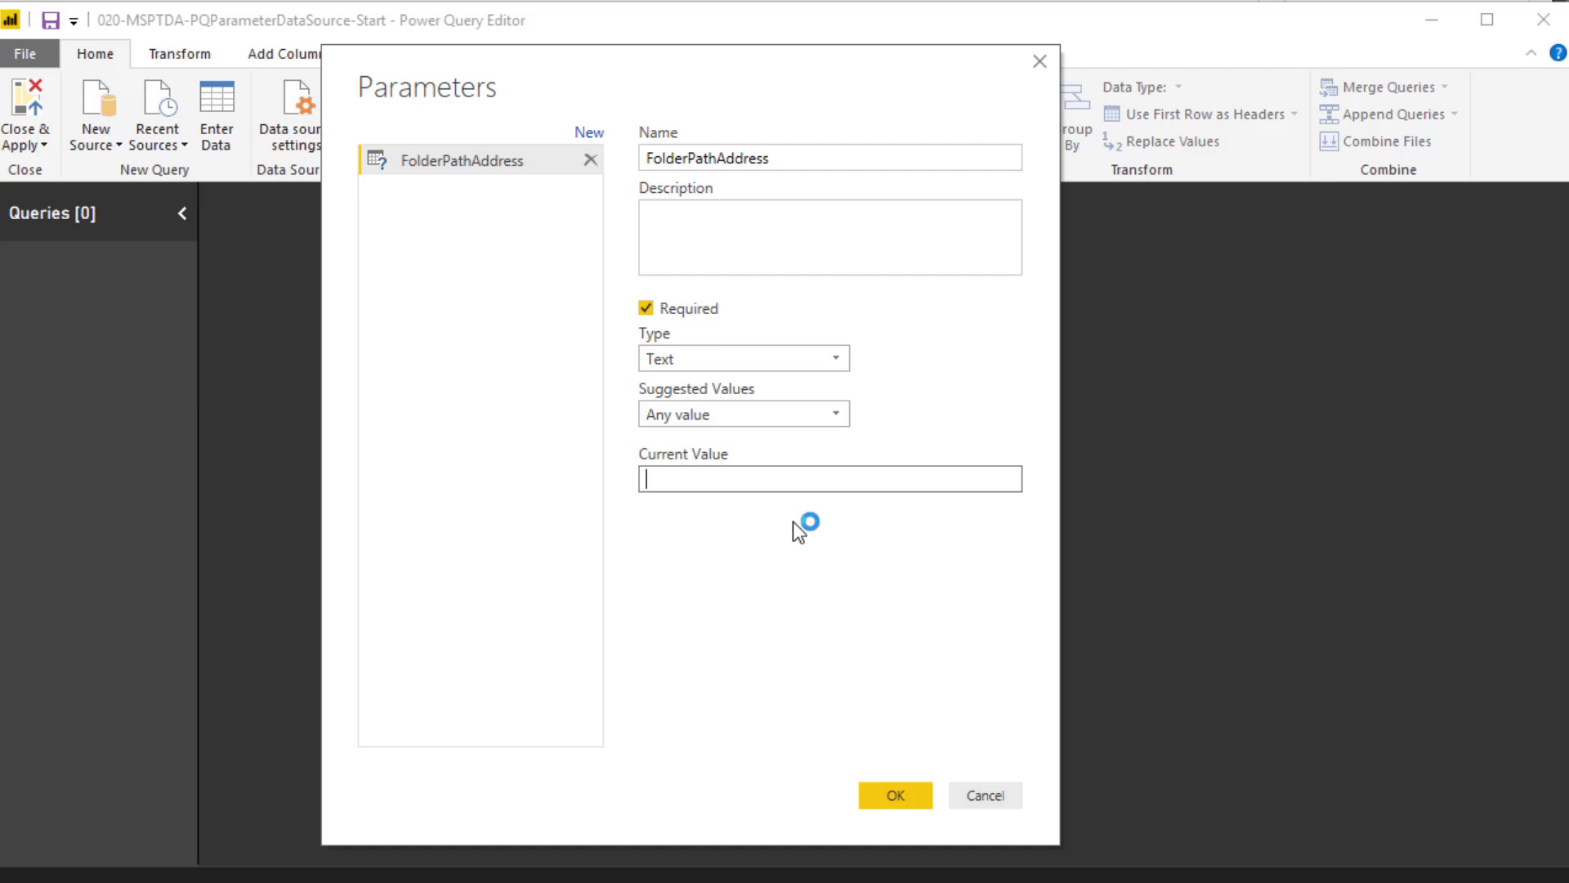
pyautogui.write('C:\\Users\\mgirvin\\Desktop\\MSPTDA-20-TextFiles\\Start')
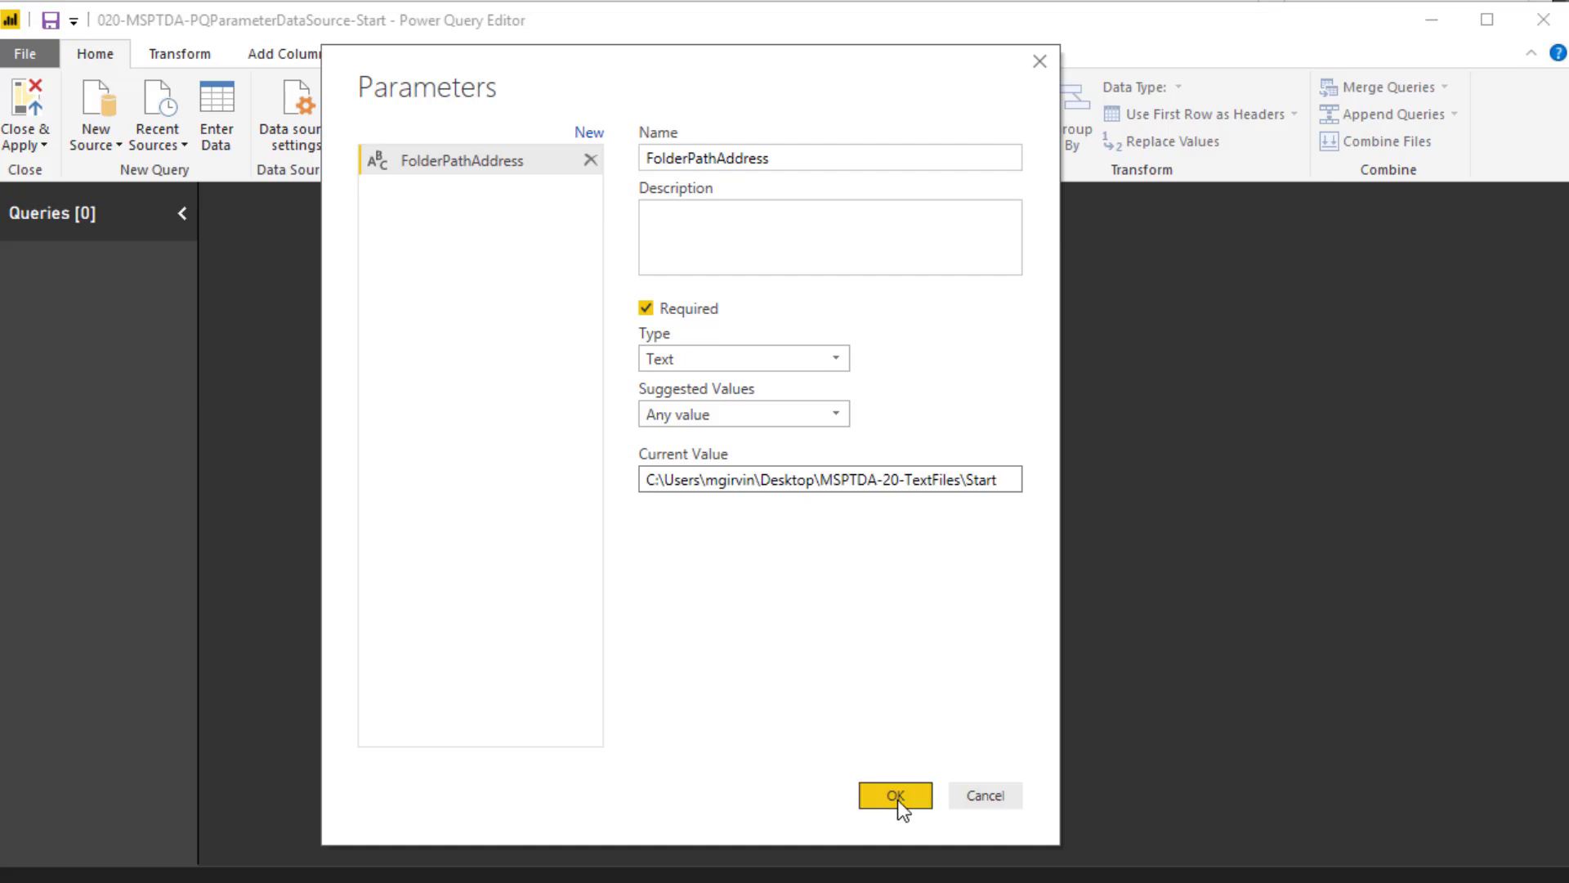
pyautogui.click(897, 796)
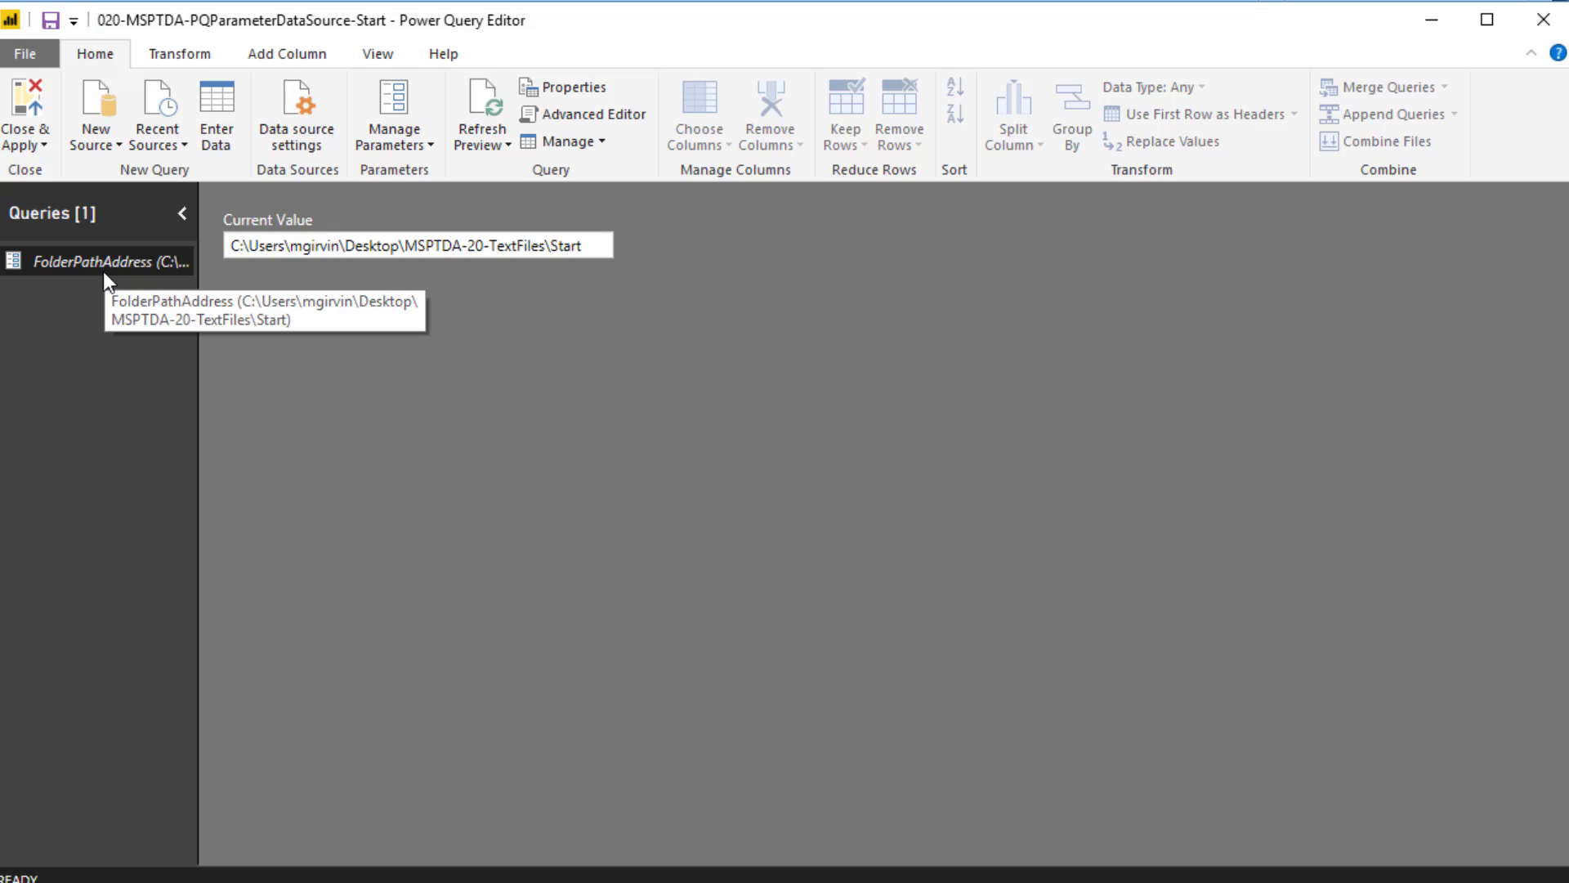
# - Connect a Folder data source whose path comes from the FolderPathAddress parameter, previewing JanAccounts.txt
pyautogui.click(120, 131)
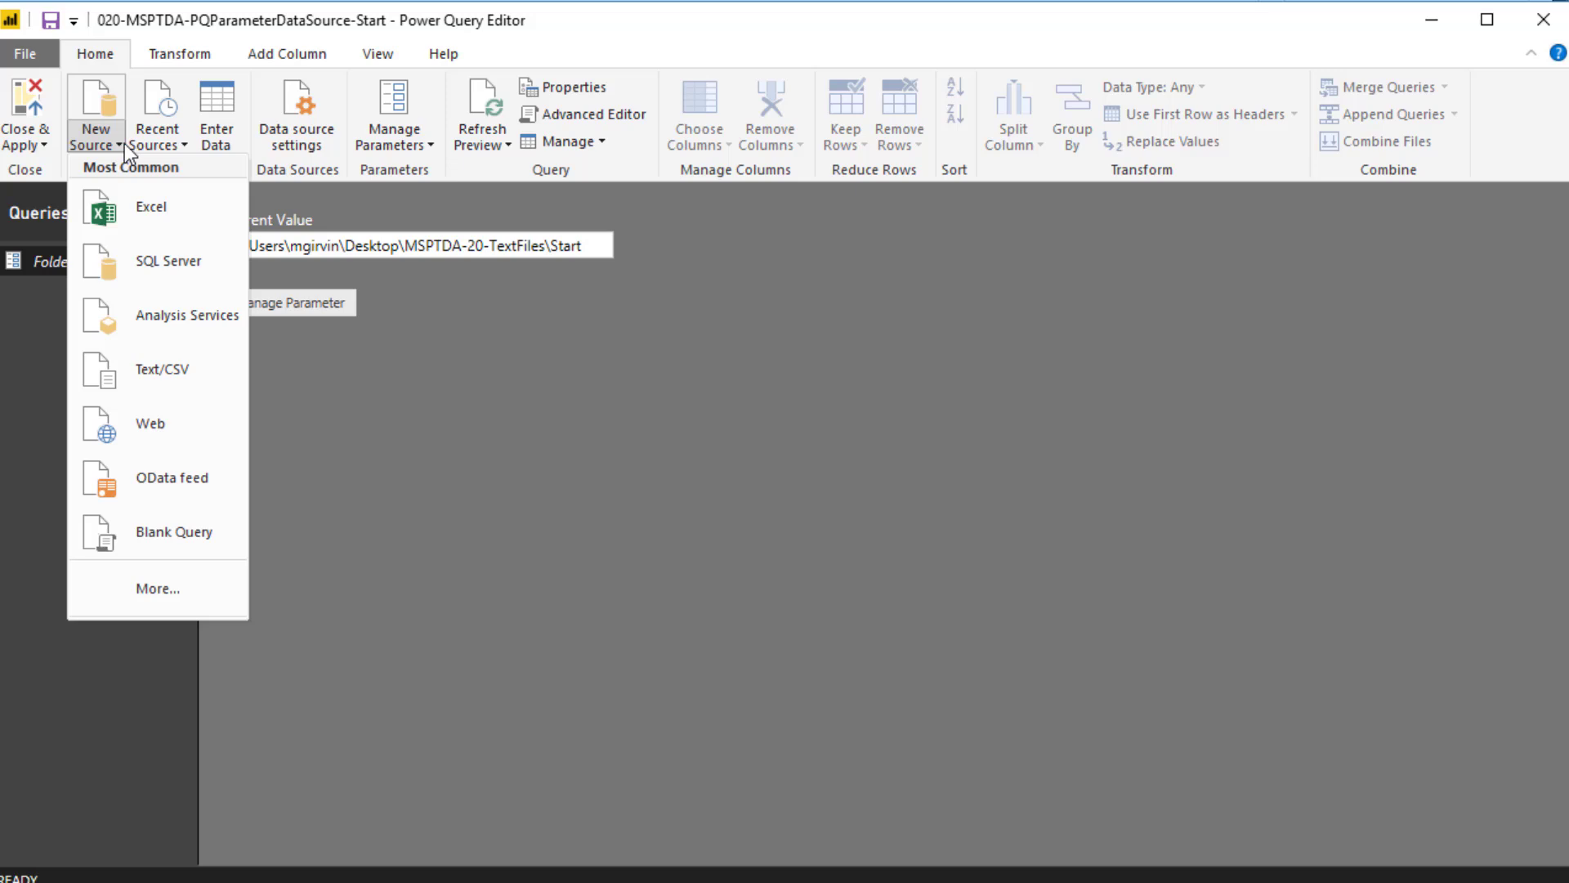
pyautogui.click(207, 602)
pyautogui.click(578, 315)
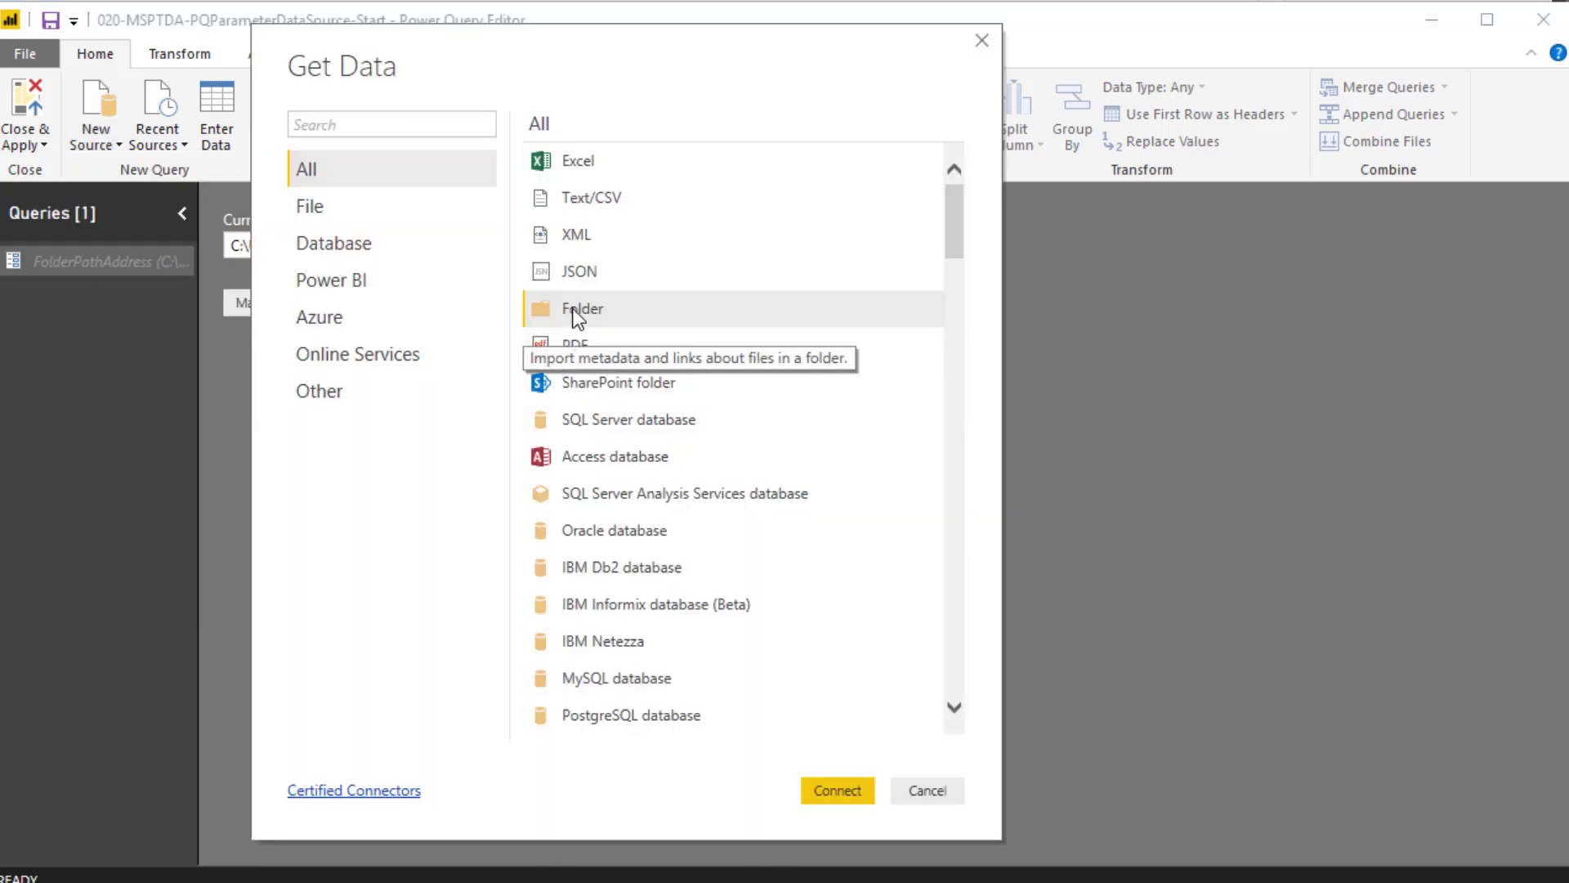
pyautogui.click(837, 791)
pyautogui.click(454, 337)
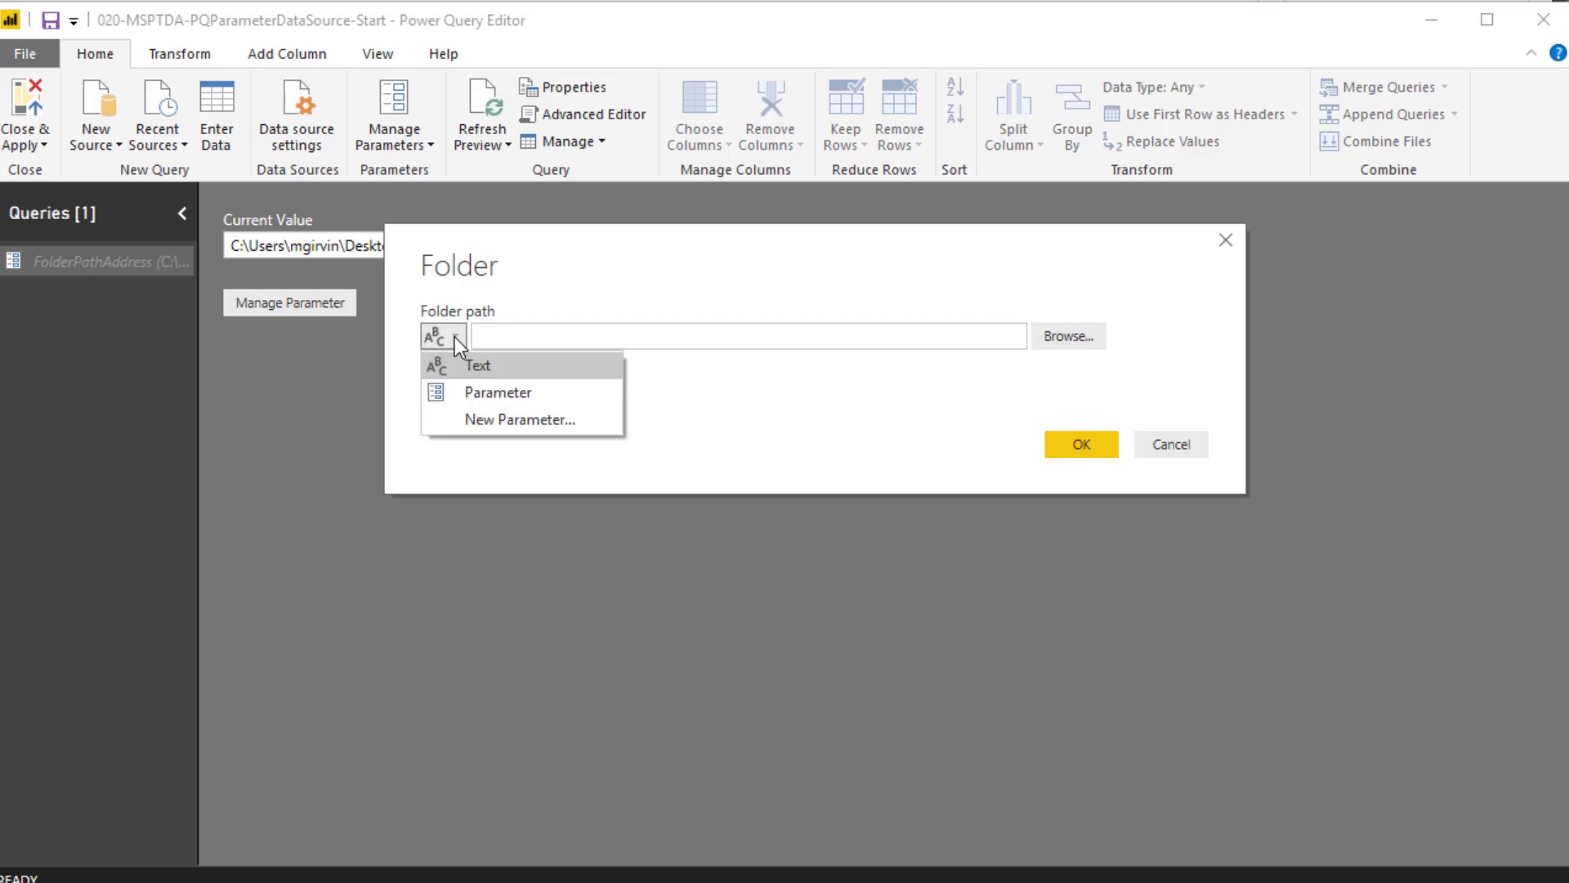
pyautogui.click(449, 399)
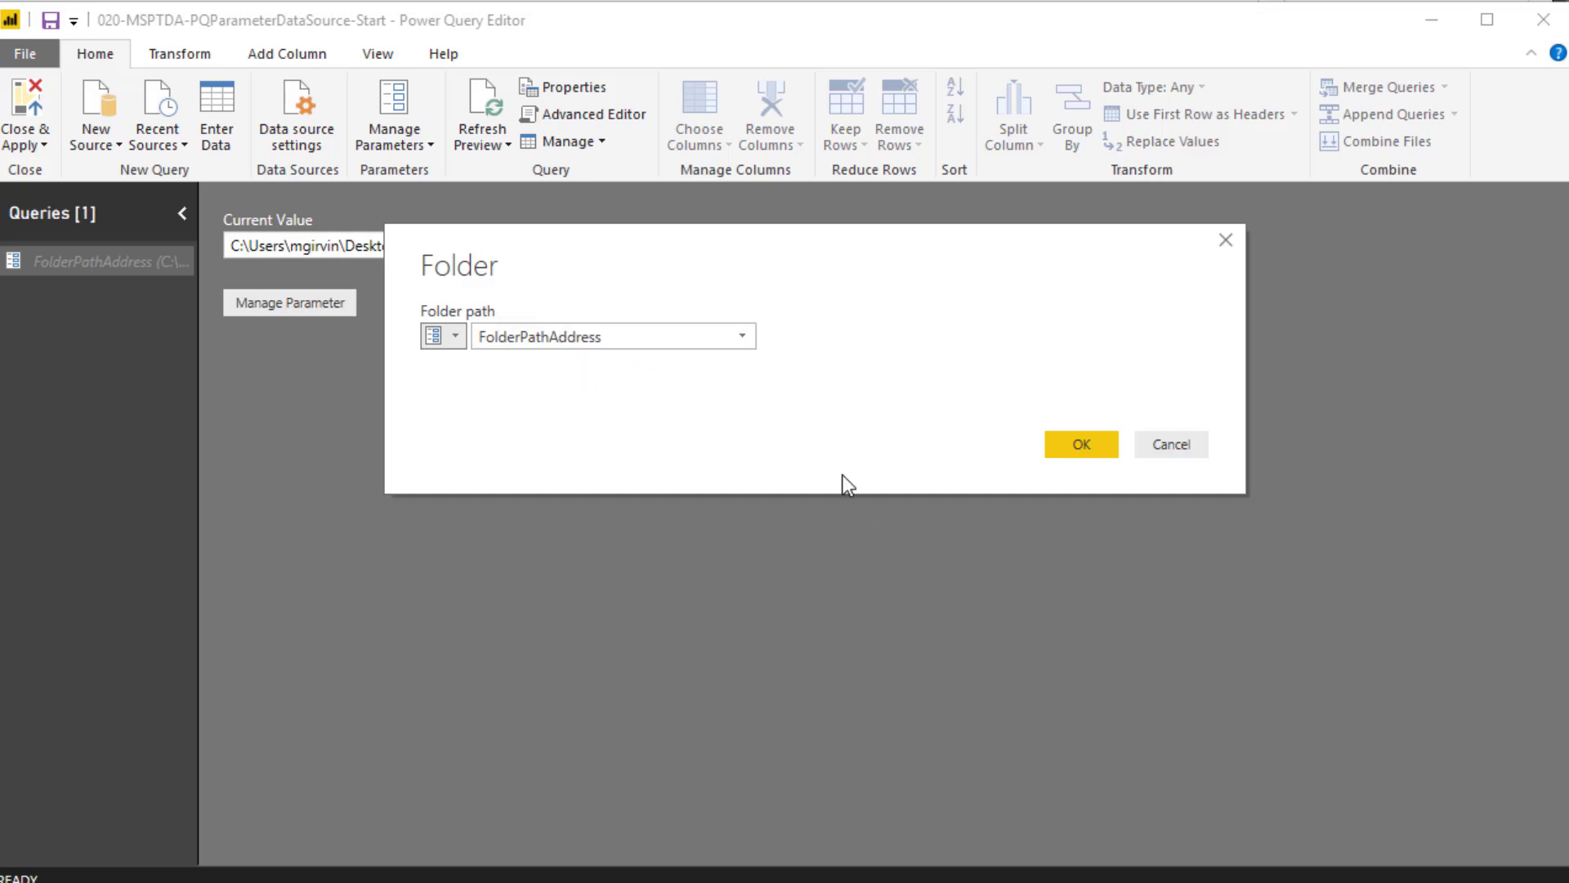
pyautogui.click(1098, 446)
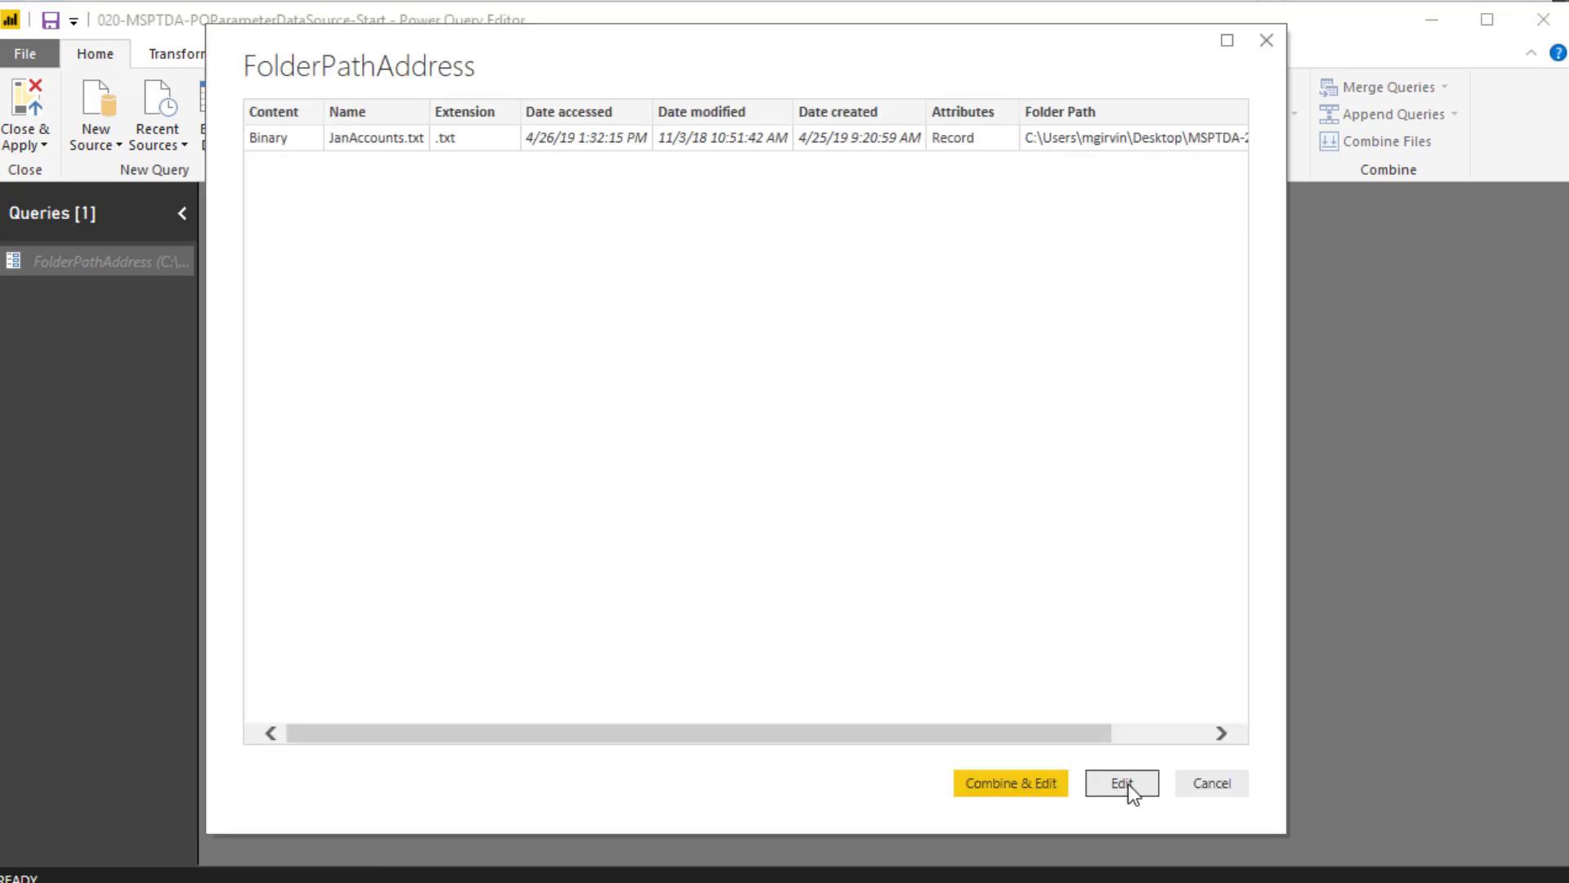
# - Bring the folder listing into the editor as query FolderPath with Enable load turned off
pyautogui.click(1129, 783)
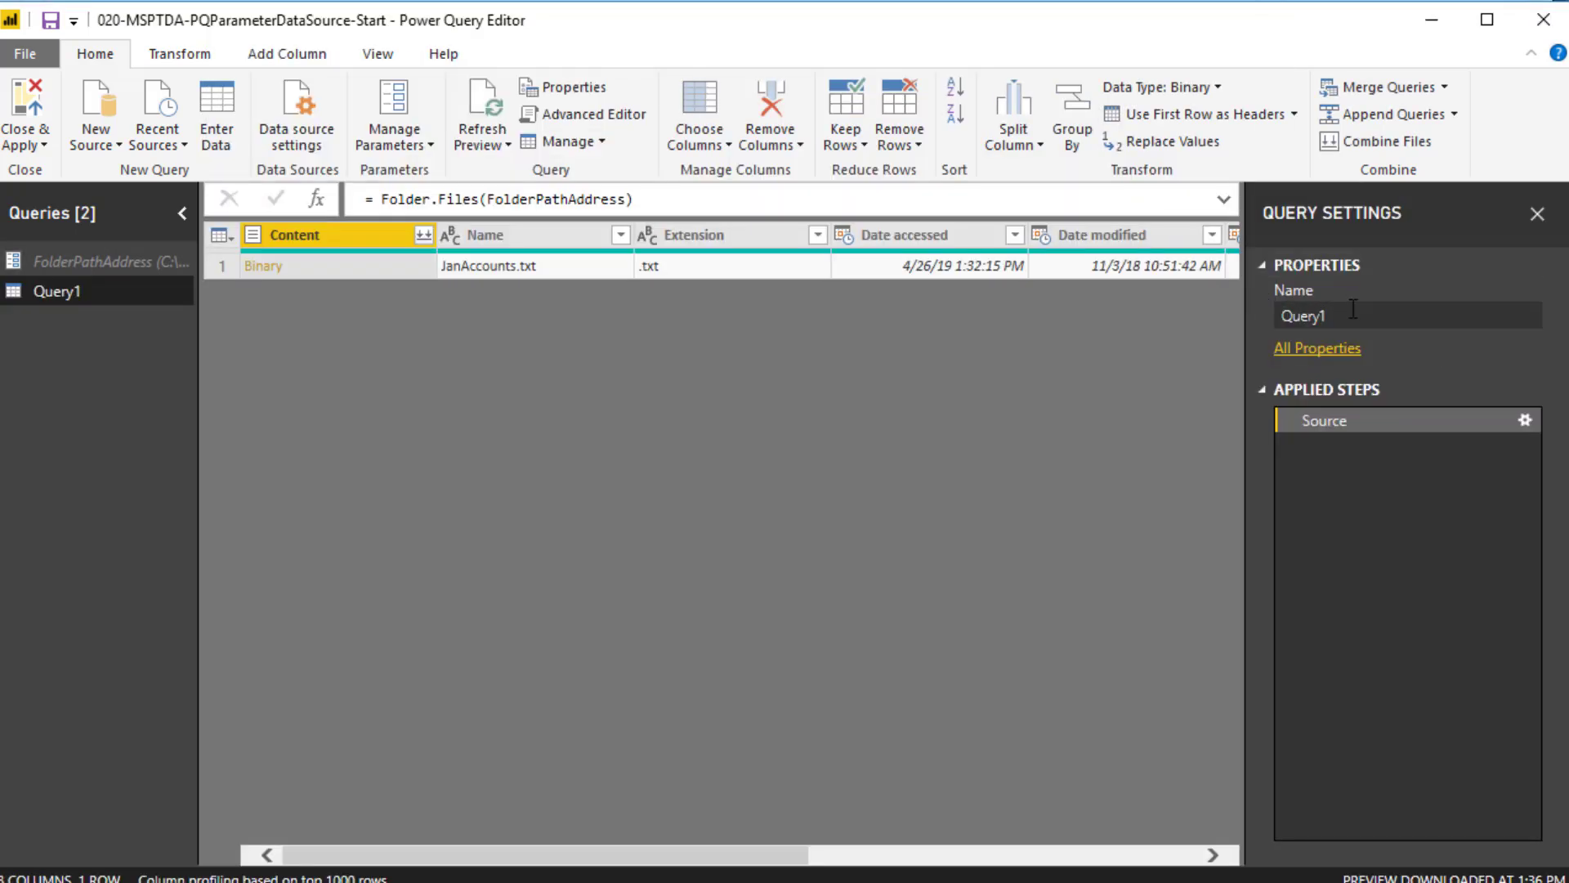
pyautogui.doubleClick(1349, 316)
pyautogui.write('FolderPath')
pyautogui.press('Return')
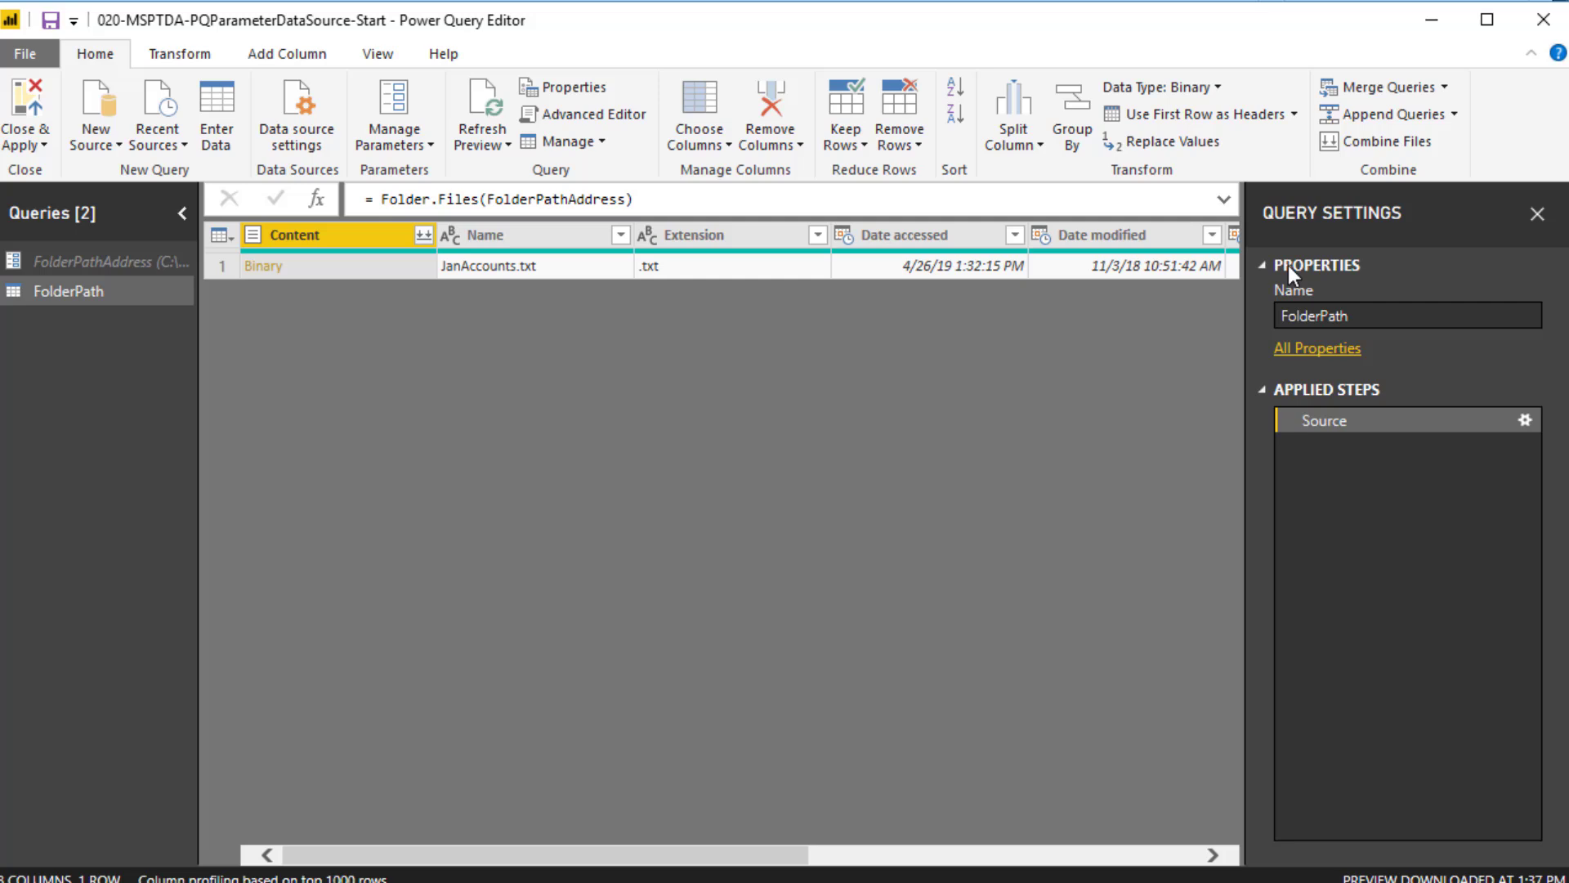
pyautogui.rightClick(93, 296)
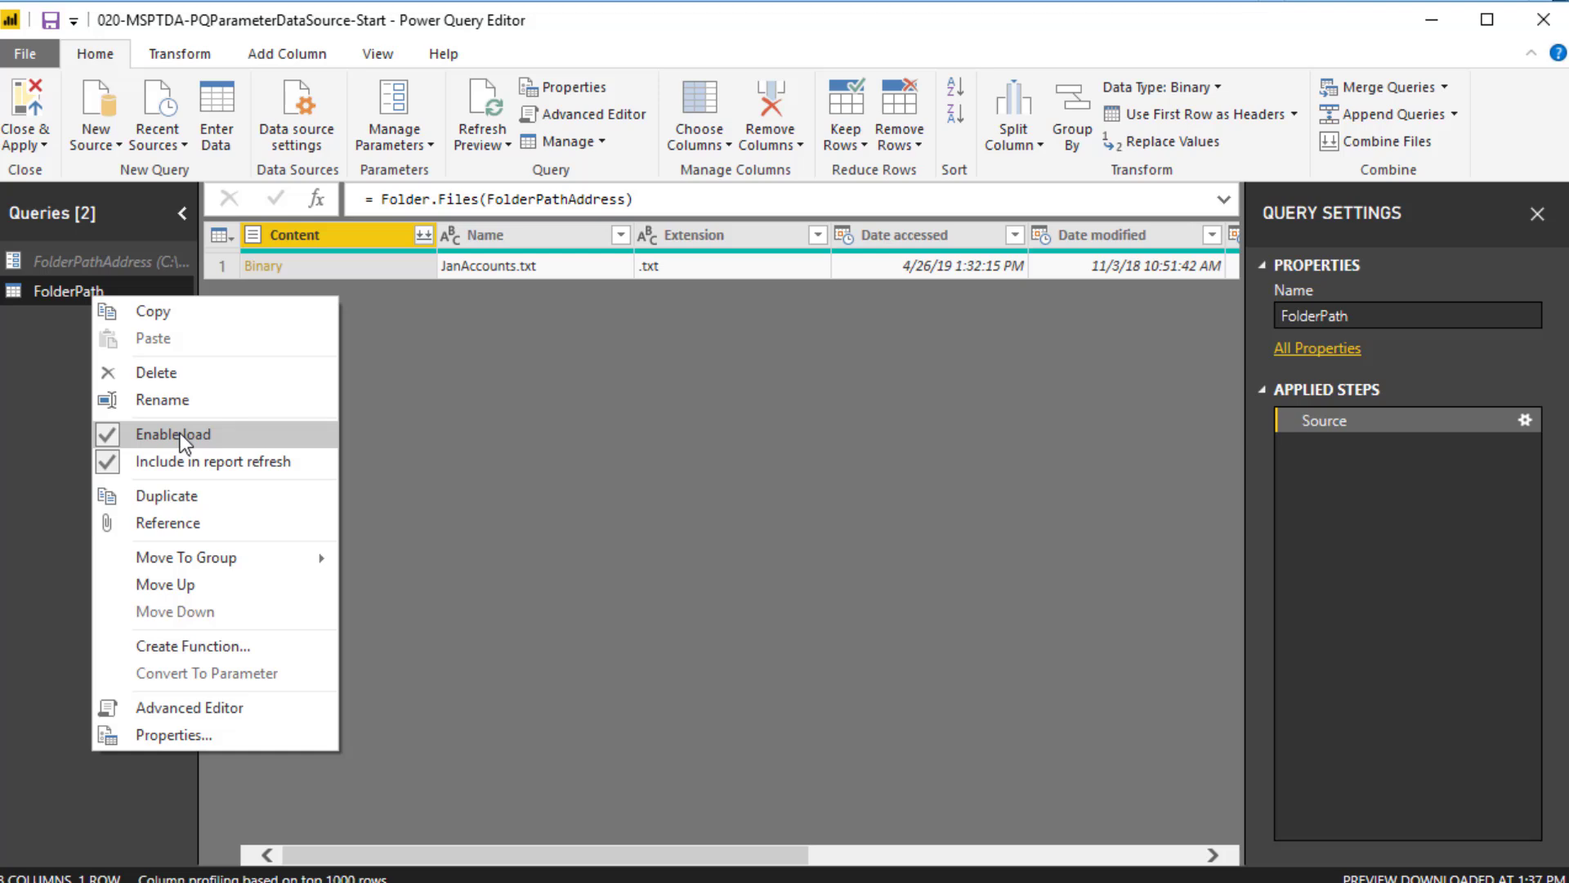
pyautogui.click(179, 433)
# - Create a query referencing FolderPath and name it AllTextFiles
pyautogui.rightClick(89, 292)
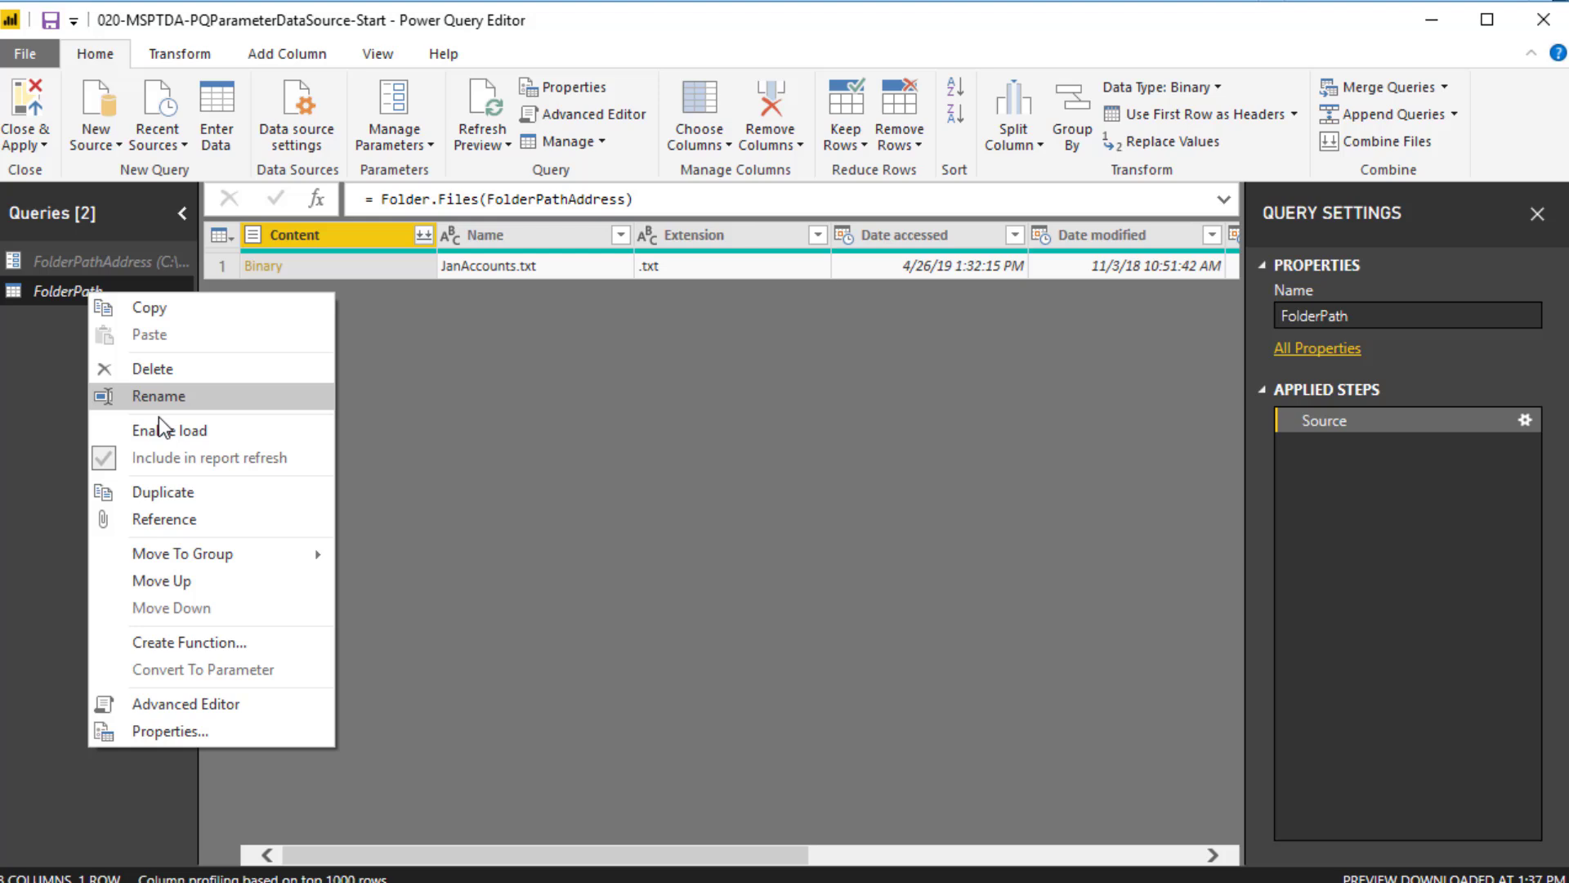
pyautogui.click(160, 523)
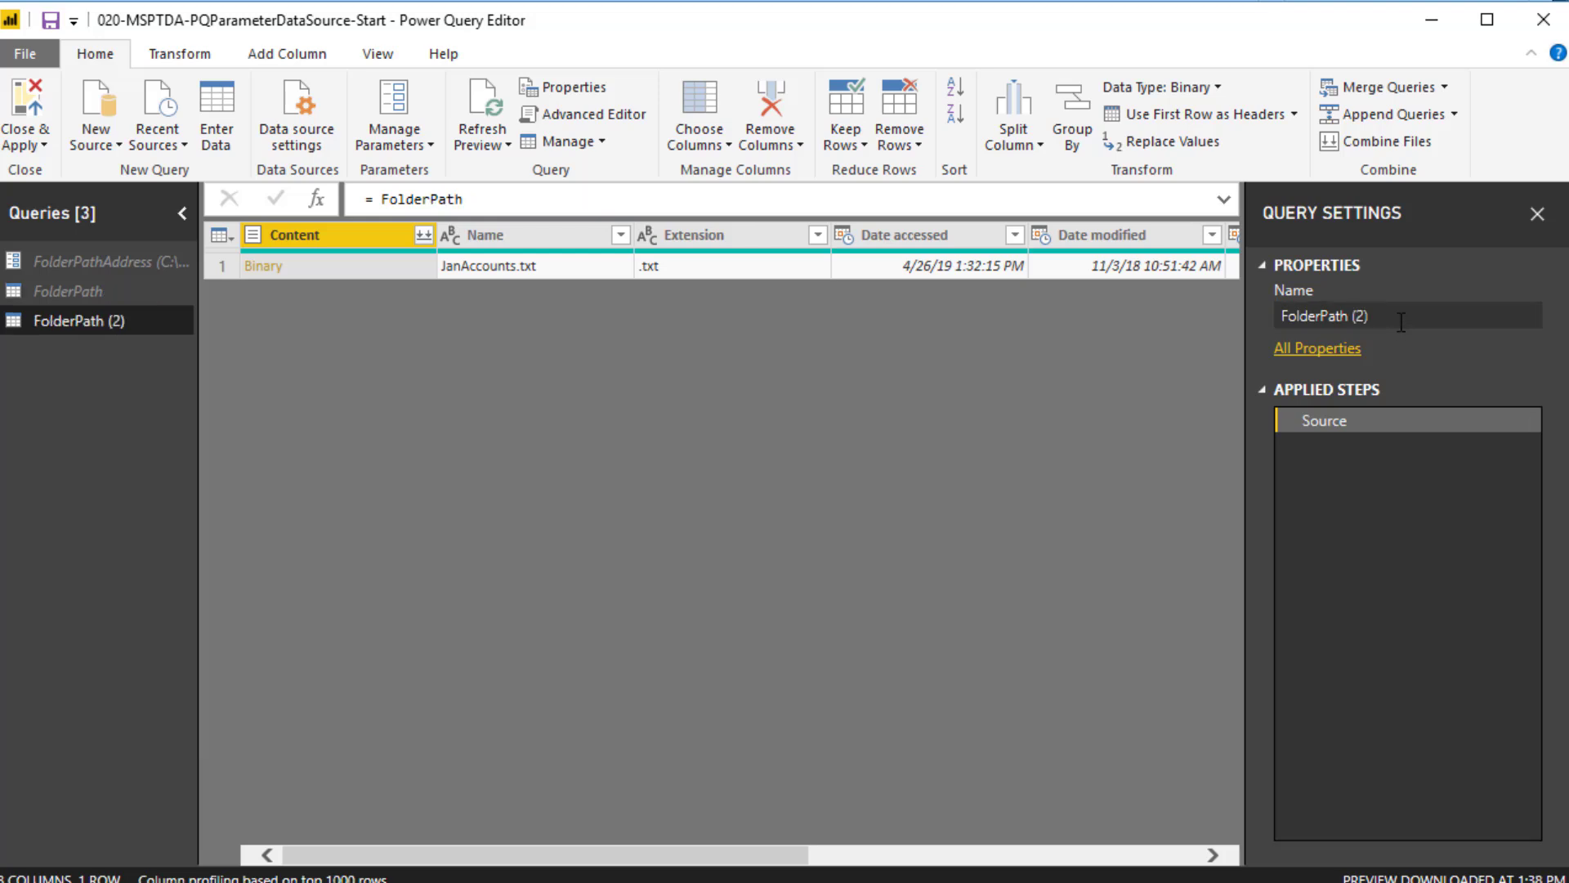
pyautogui.click(1401, 321)
pyautogui.write('AllTextFiles')
pyautogui.press('Return')
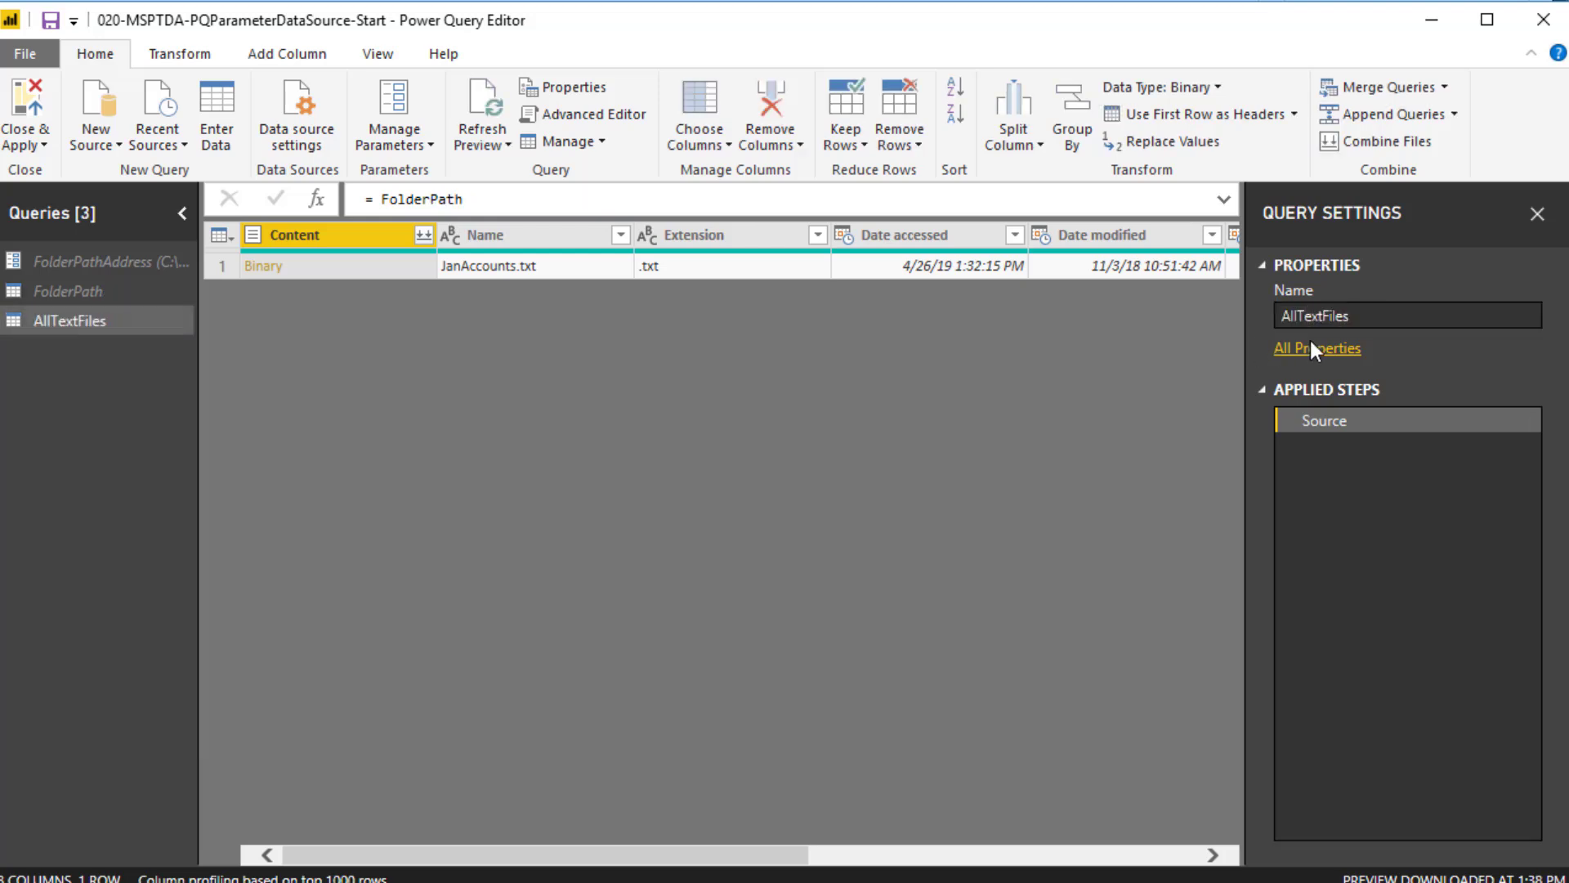
# - Keep only the Content column and combine the text files using the first file's settings
pyautogui.rightClick(366, 239)
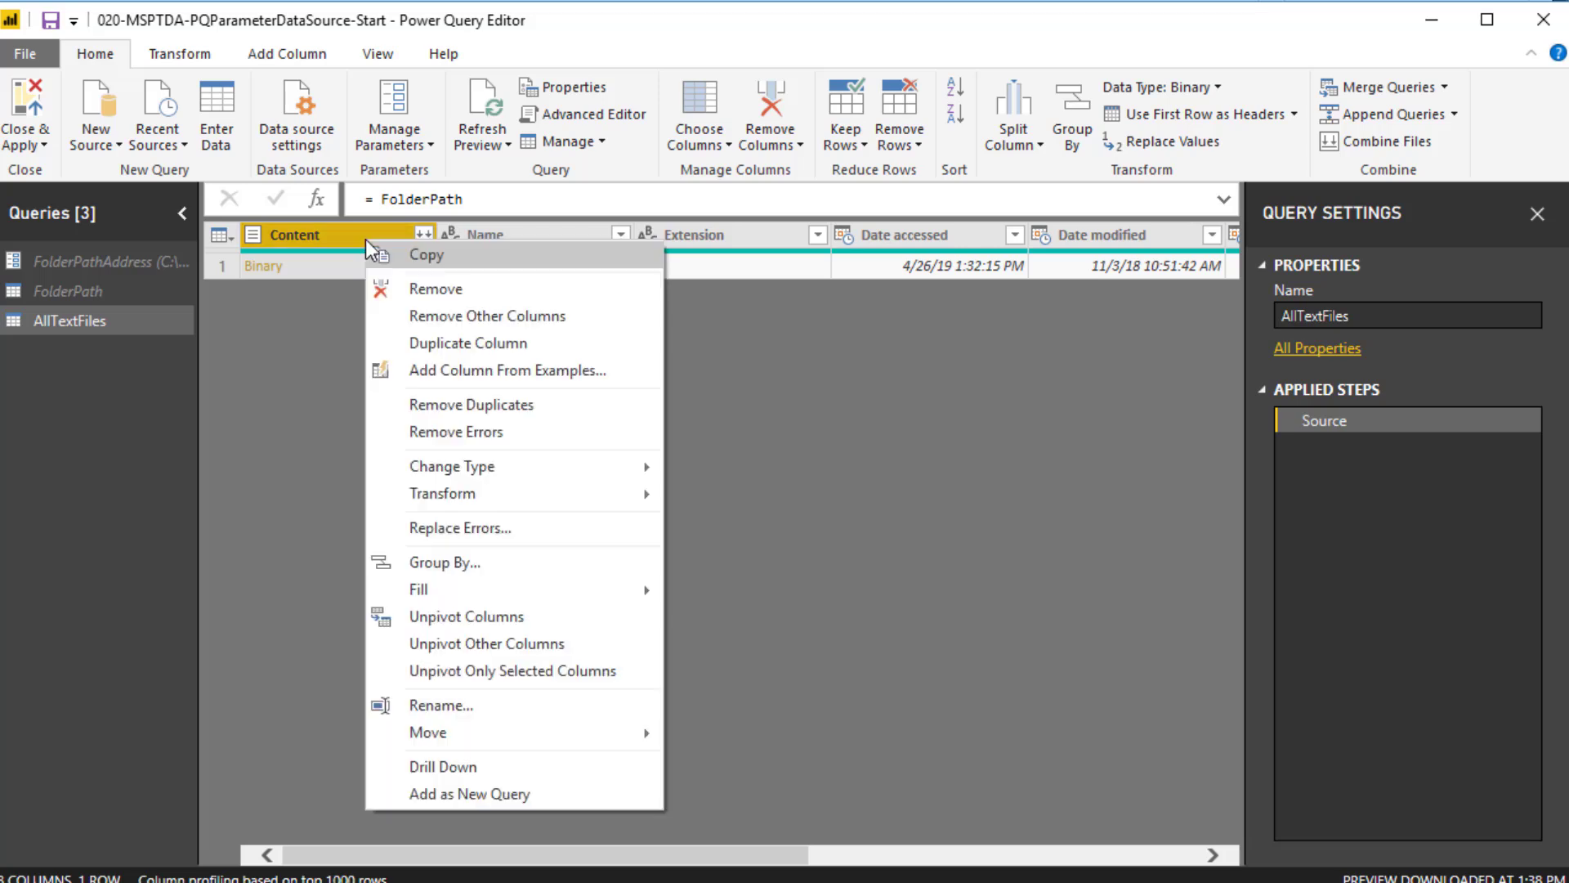
pyautogui.click(463, 315)
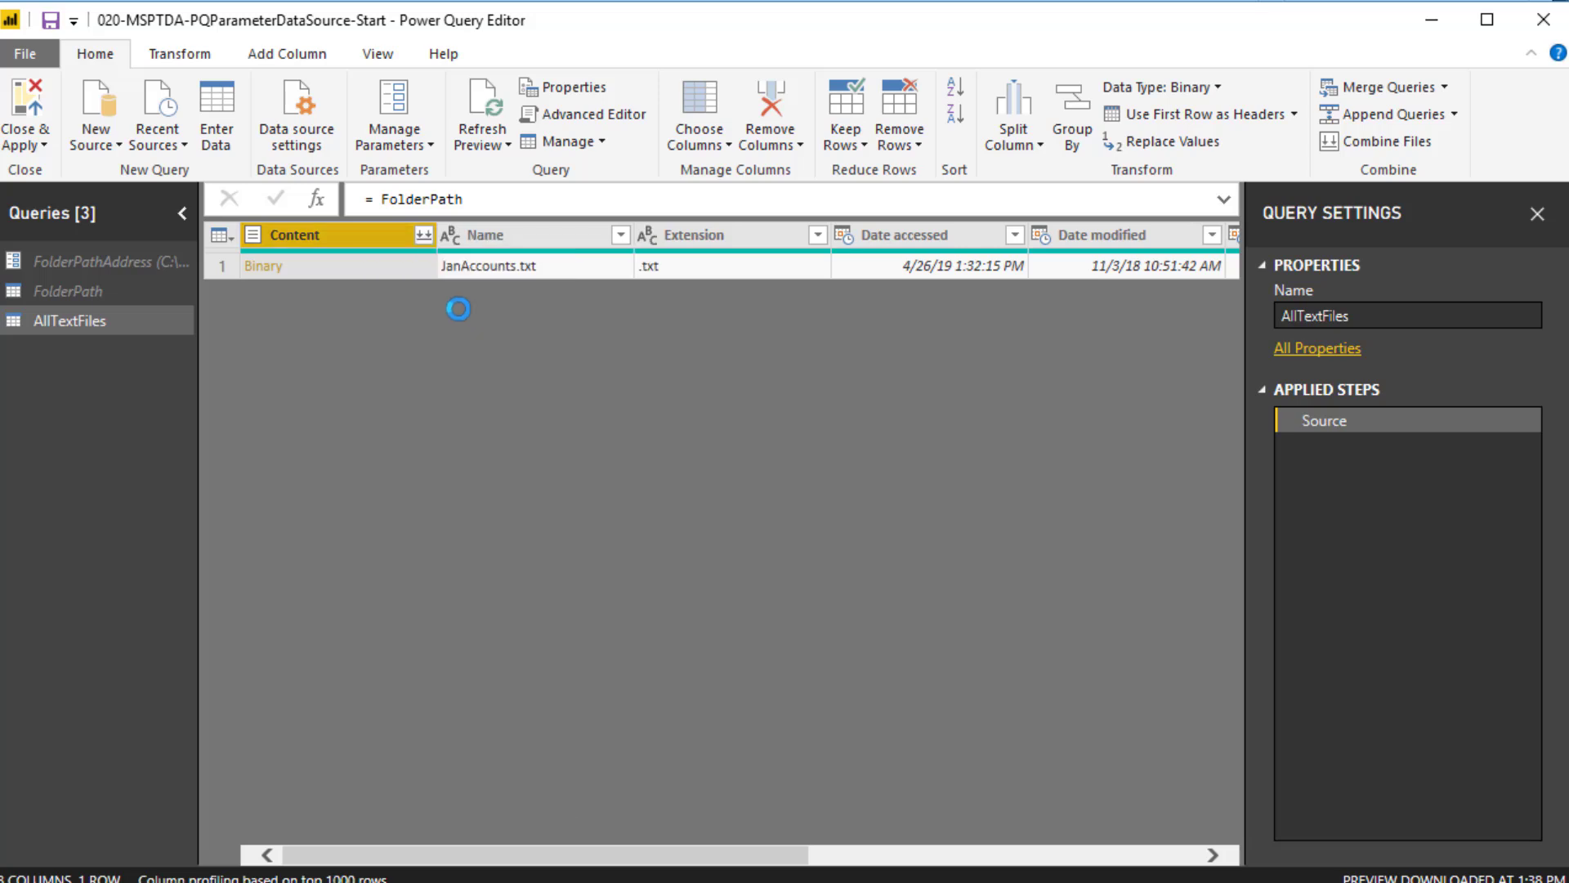
pyautogui.click(423, 235)
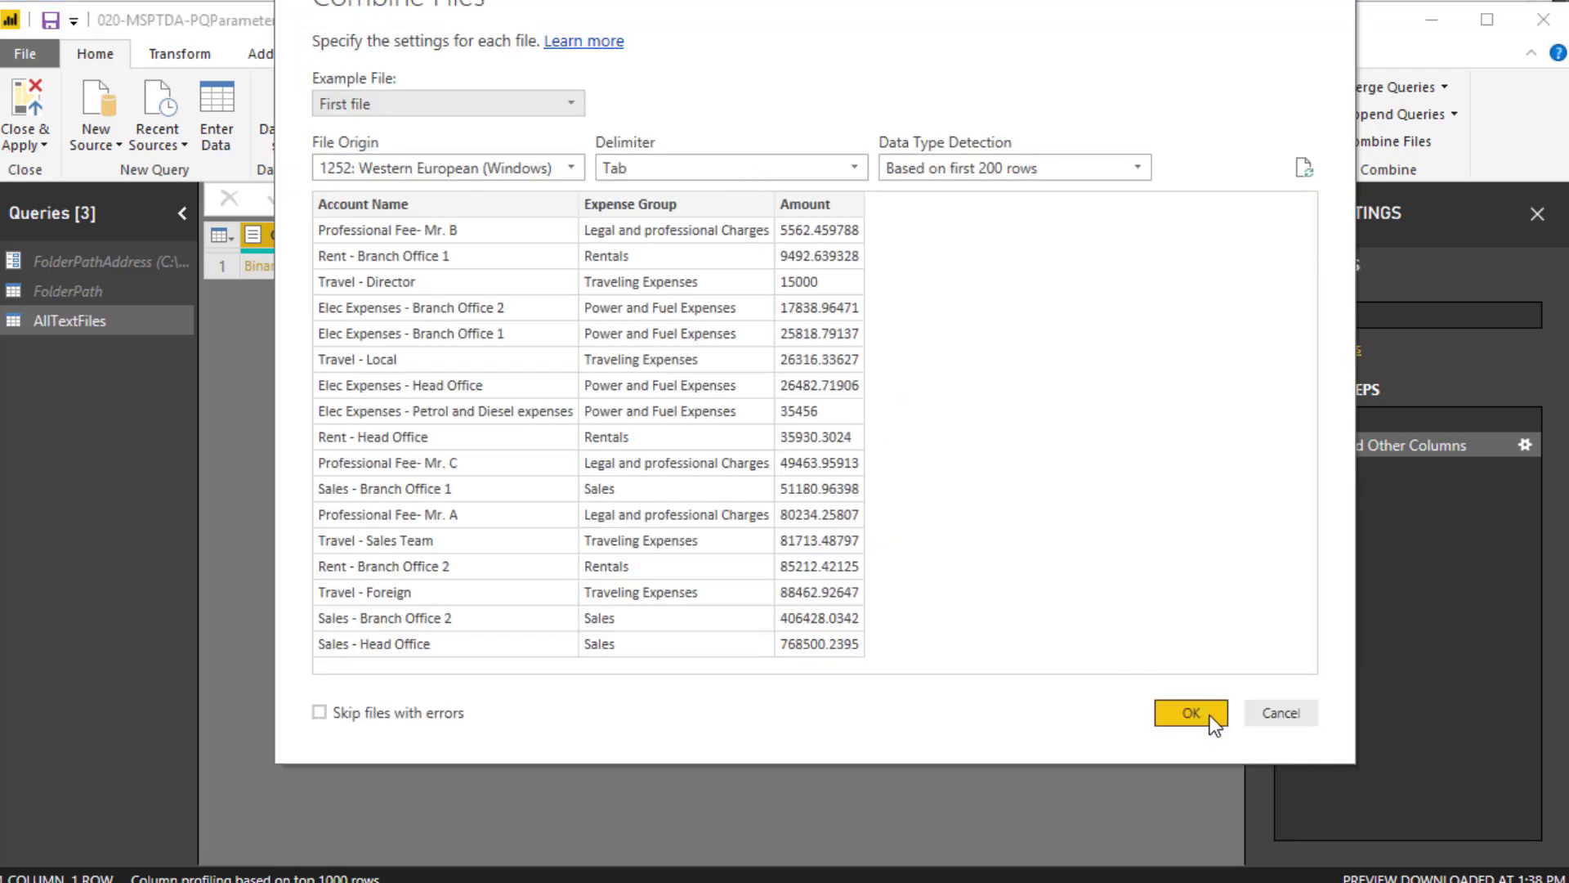
pyautogui.click(1191, 712)
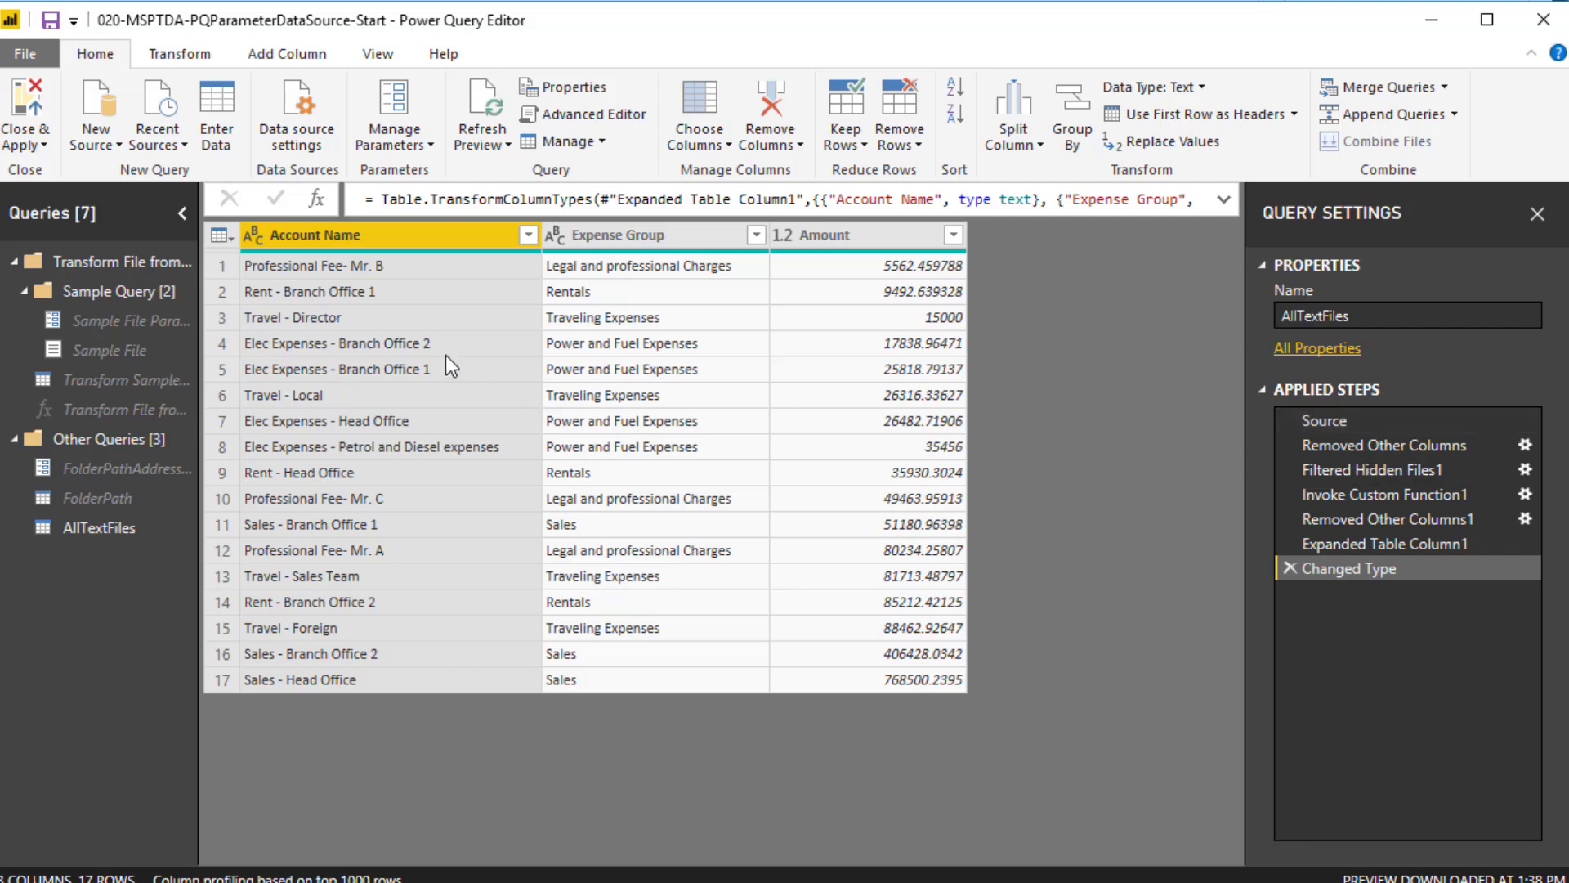
pyautogui.click(45, 143)
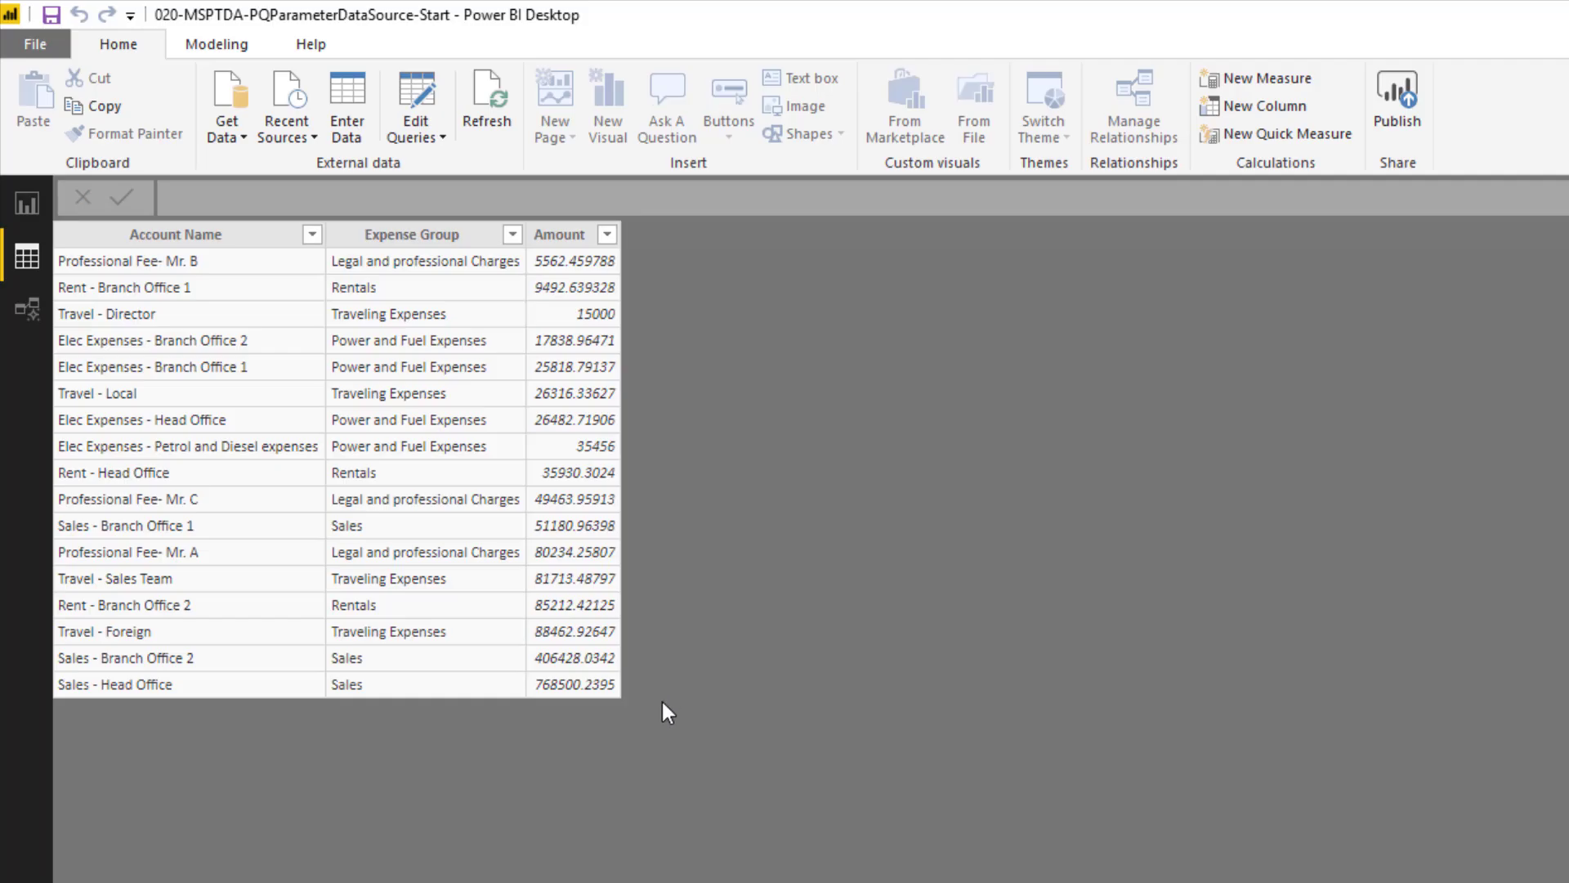
# - Paste the new-locations Start folder path into FolderPathAddress and apply, reloading AllTextFiles to 53 rows
pyautogui.click(443, 135)
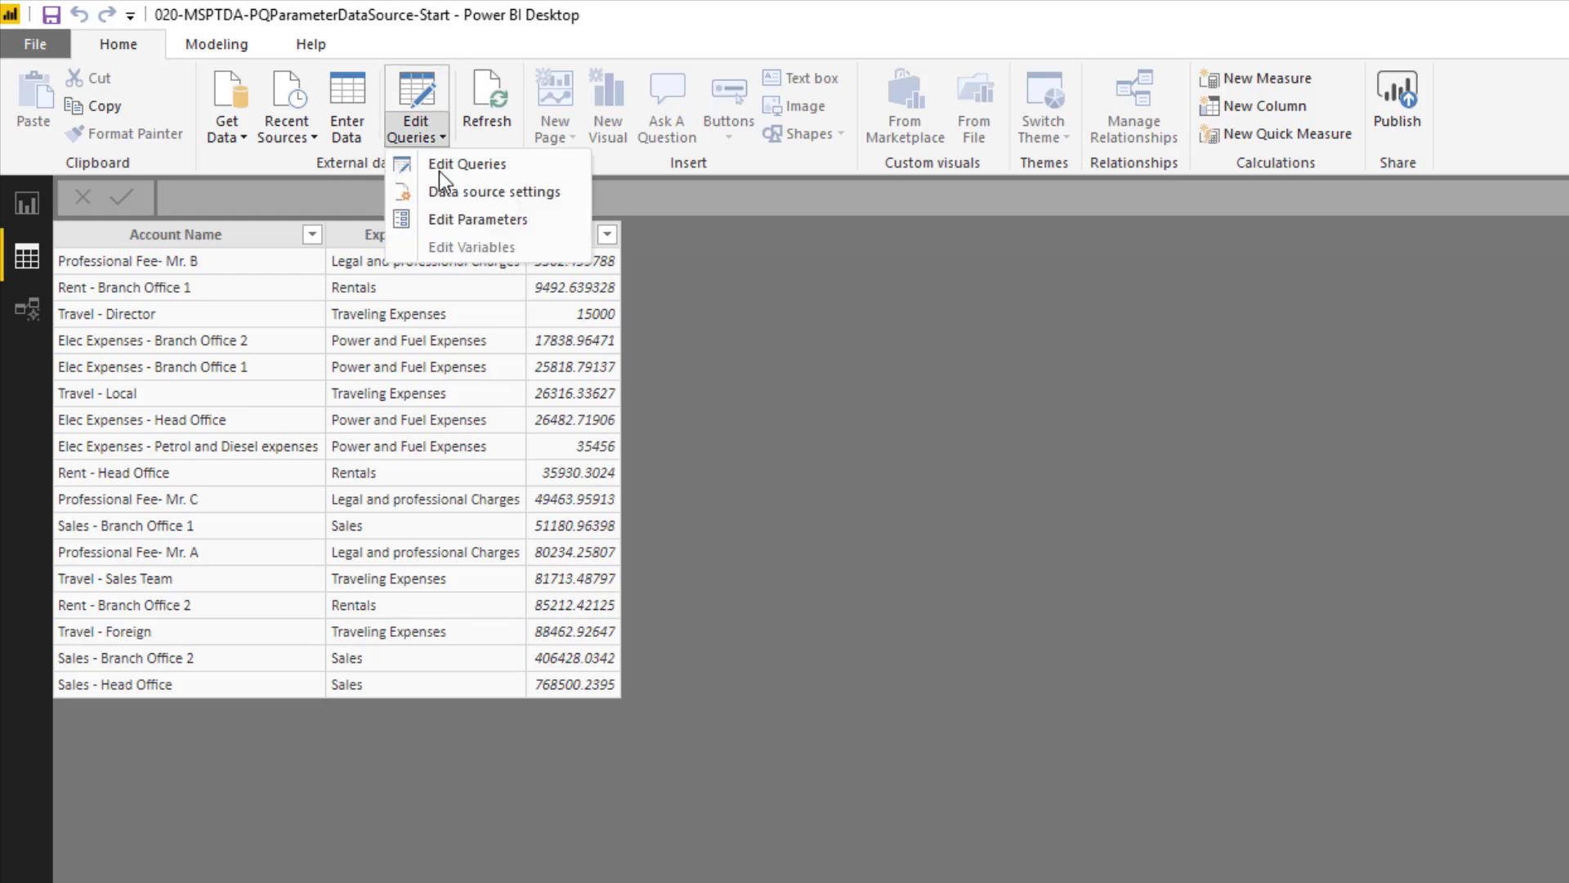
pyautogui.click(448, 229)
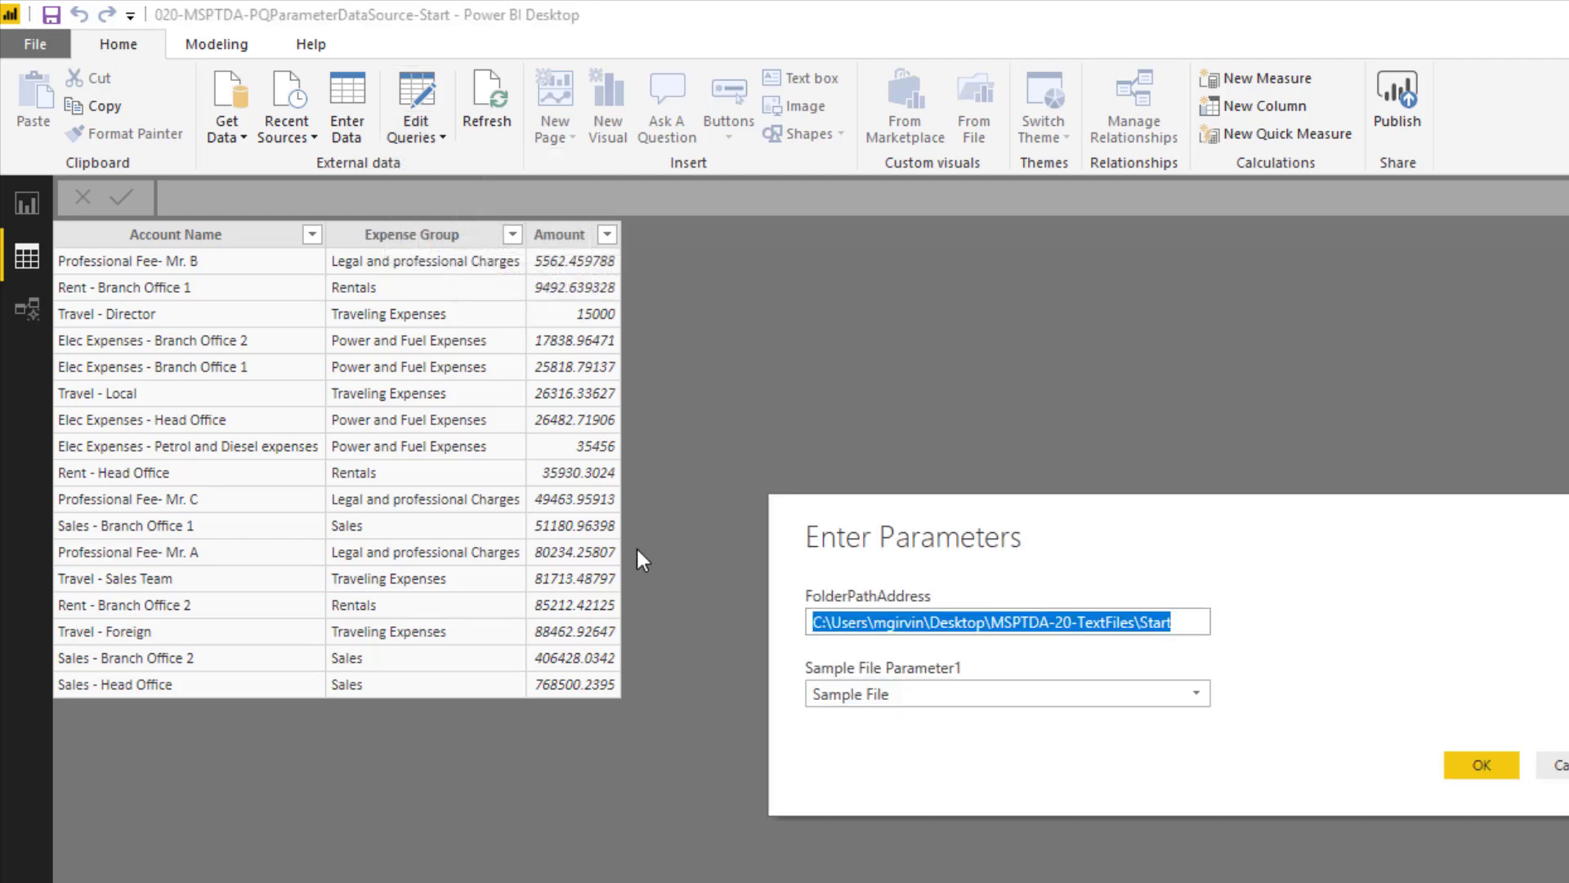
pyautogui.hotkey('ctrl', 'v')
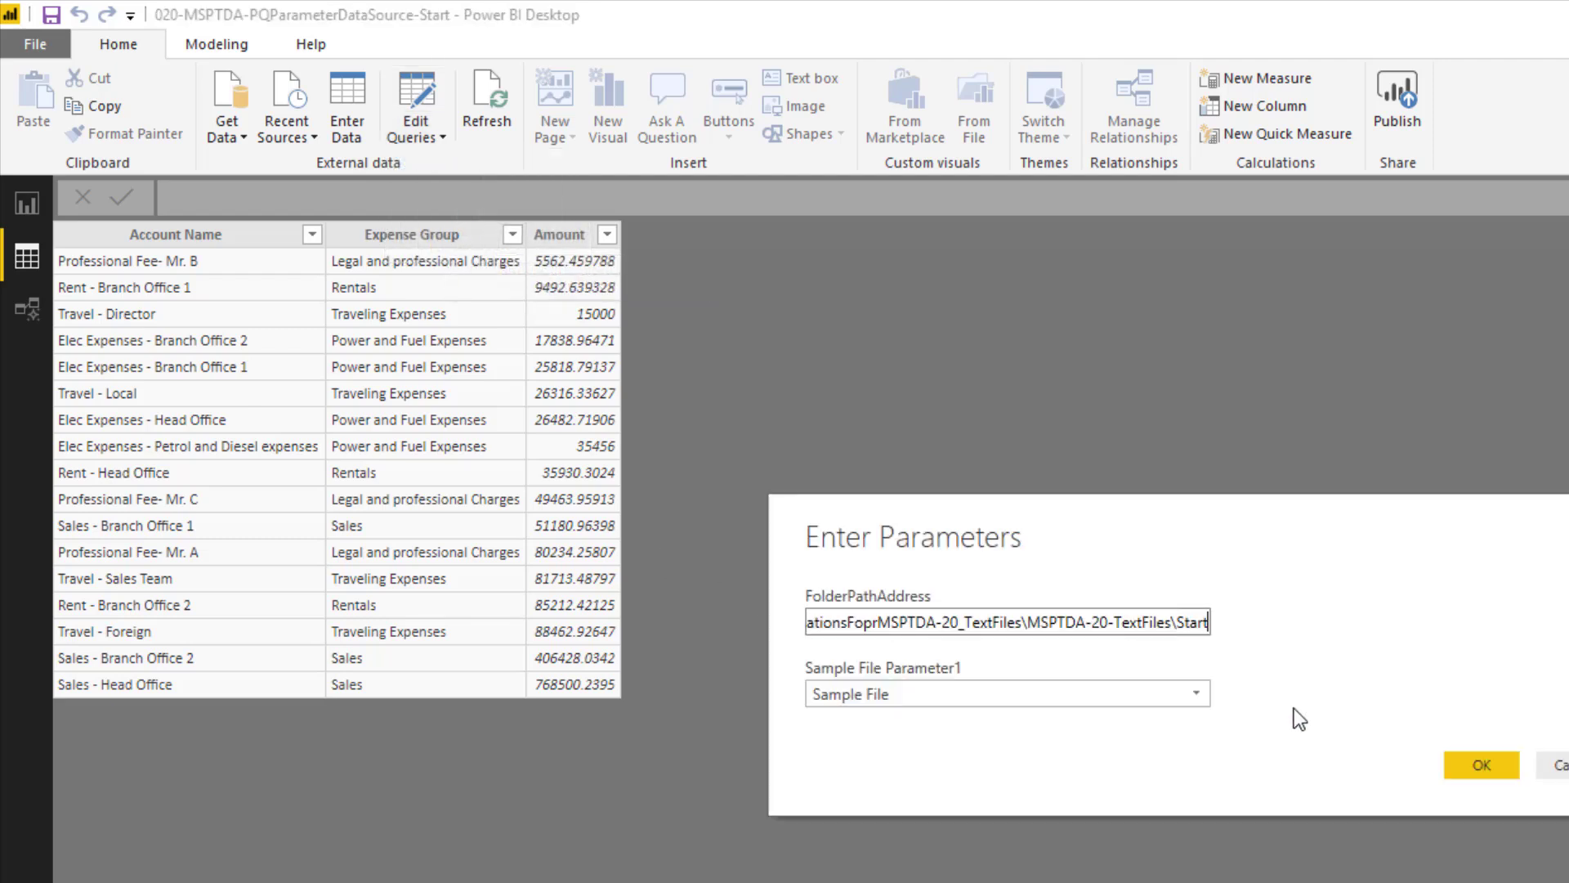
pyautogui.click(1494, 763)
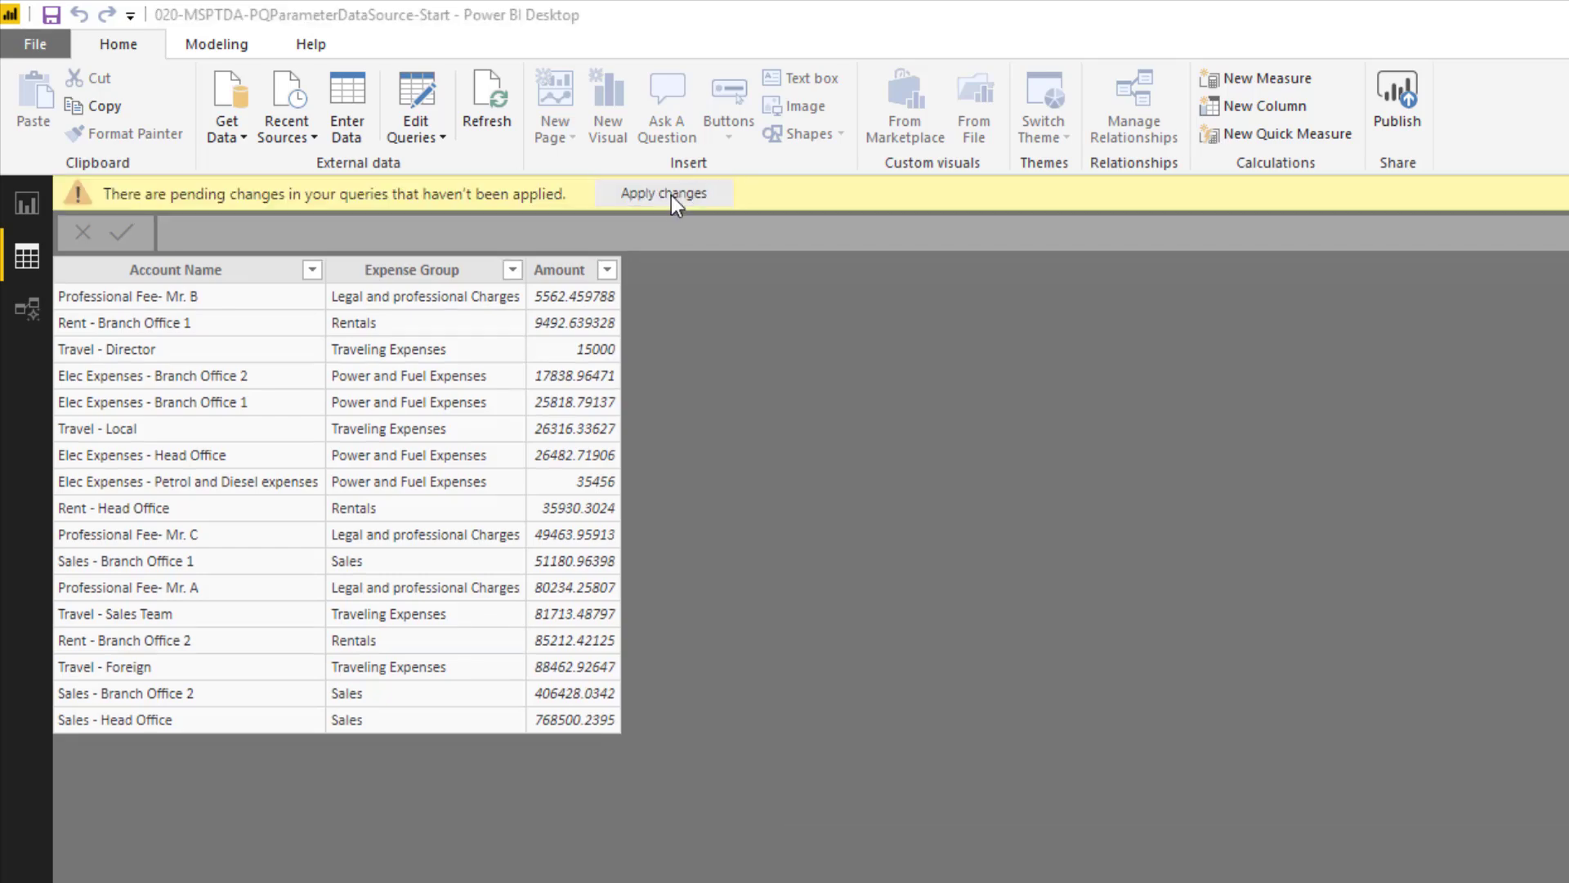
pyautogui.click(670, 196)
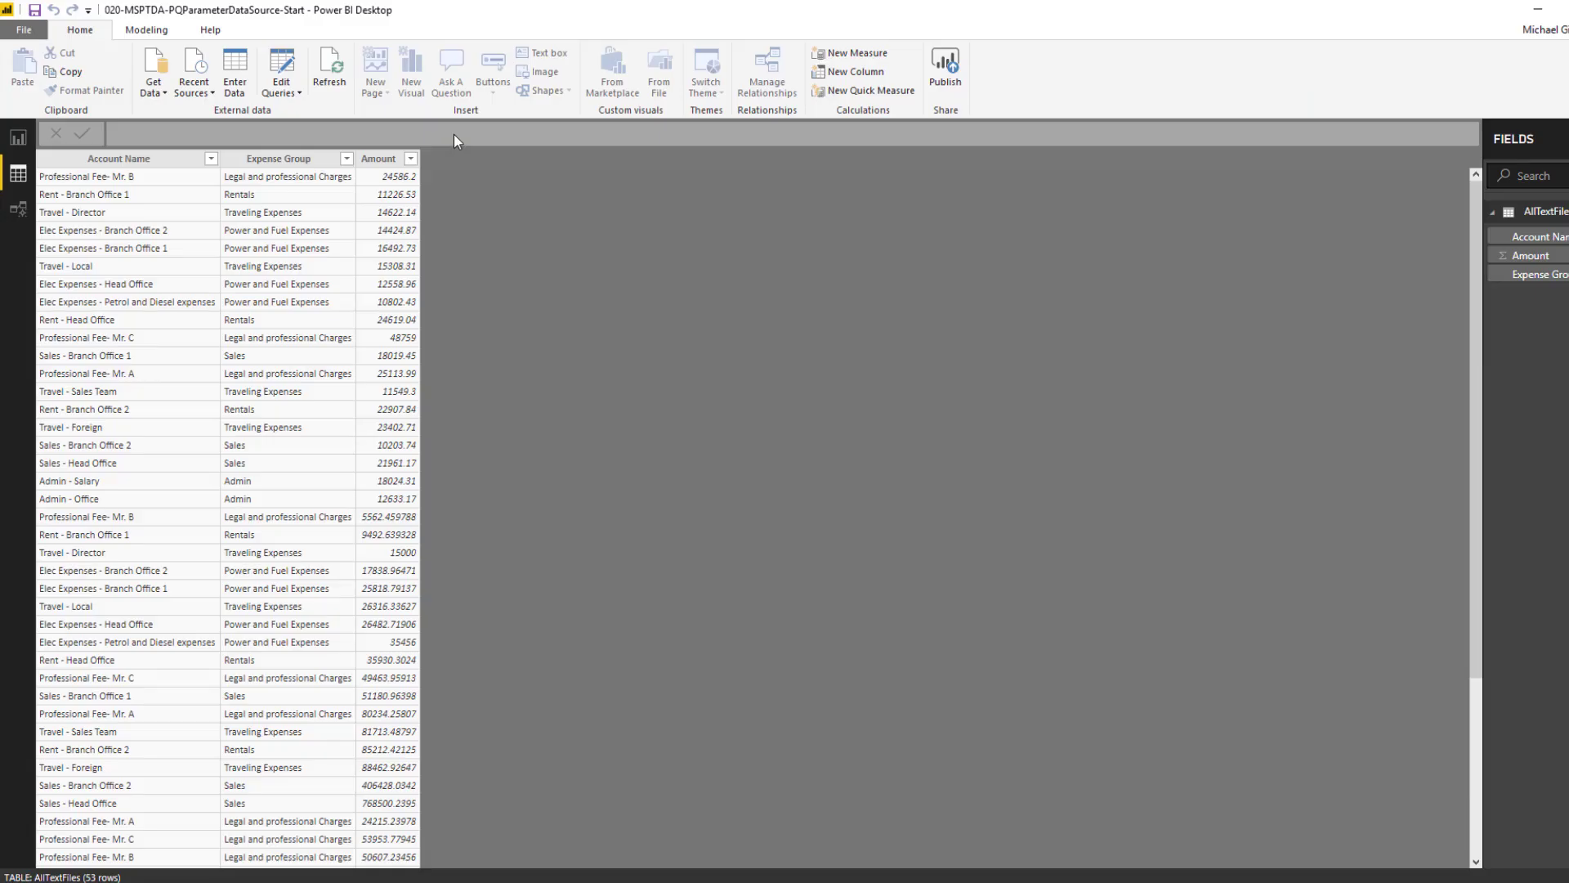